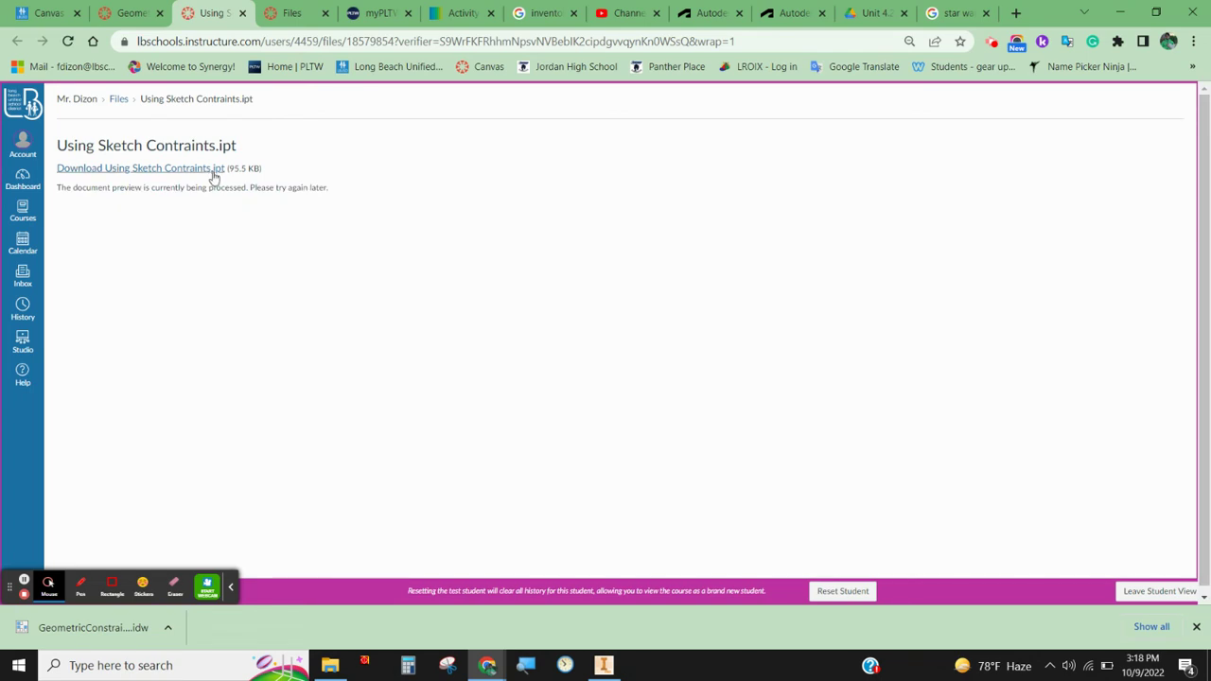
# Download Using Sketch Contraints.ipt from its Canvas file page to reach the Save As dialog.
pyautogui.click(211, 170)
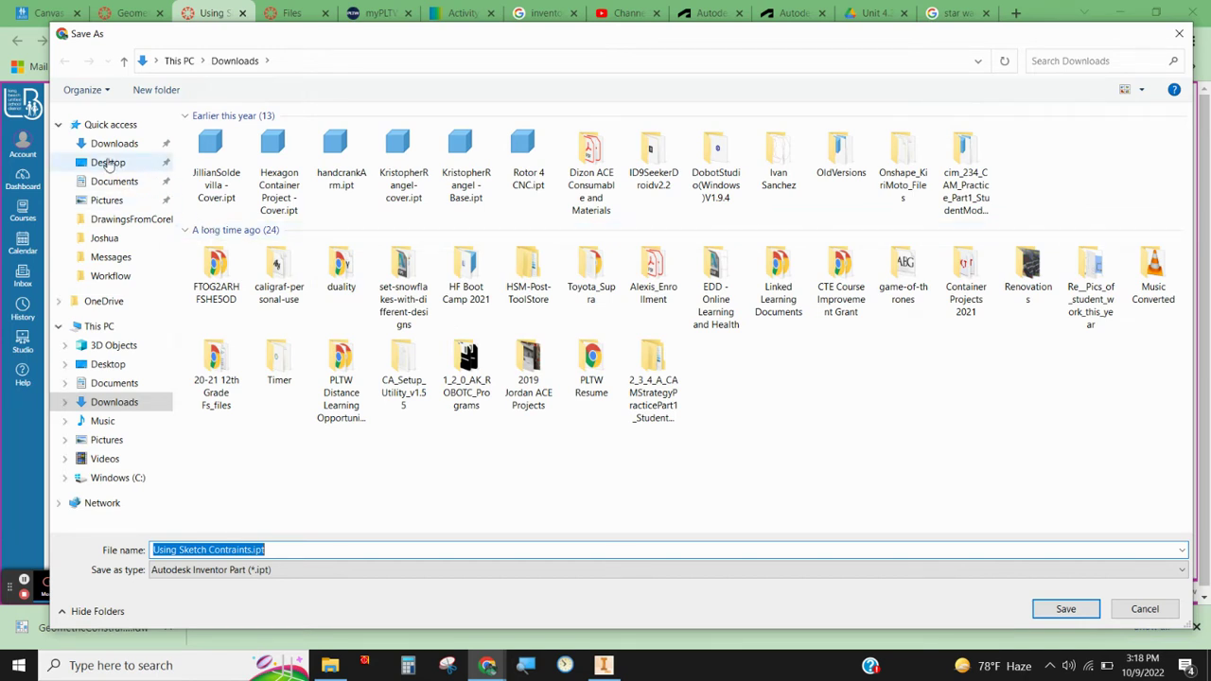
# Save the file into the student's Desktop folder, with the student's name appended before .ipt.
pyautogui.click(109, 164)
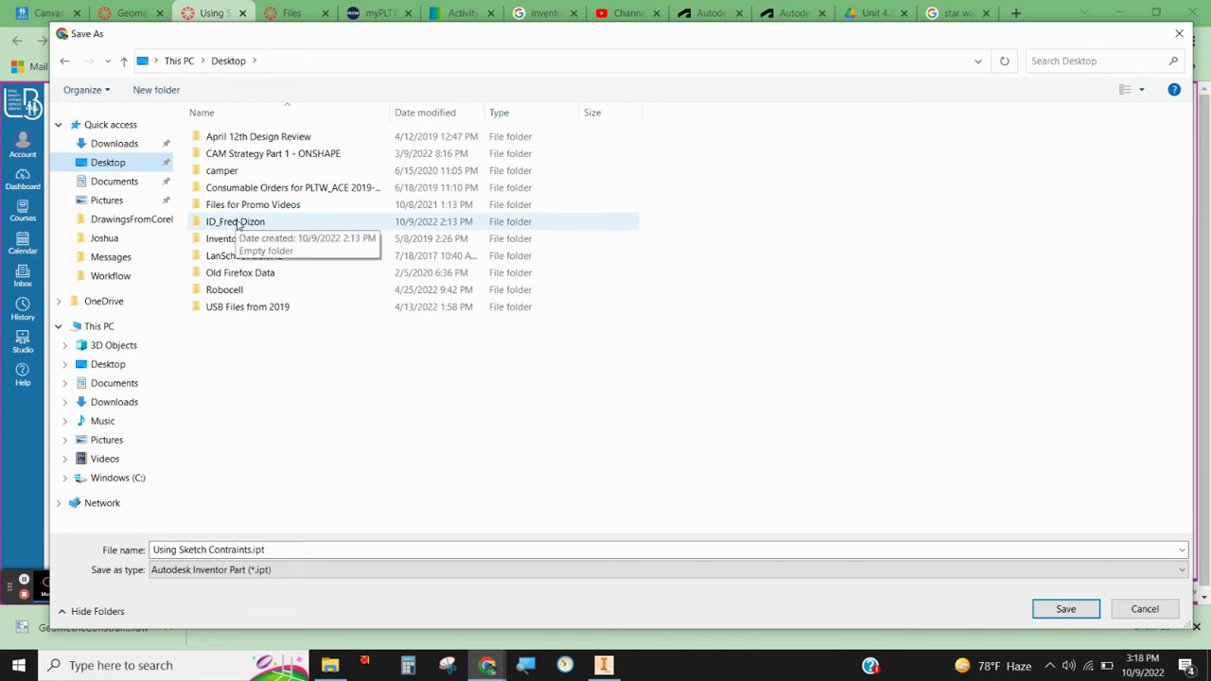
pyautogui.doubleClick(238, 223)
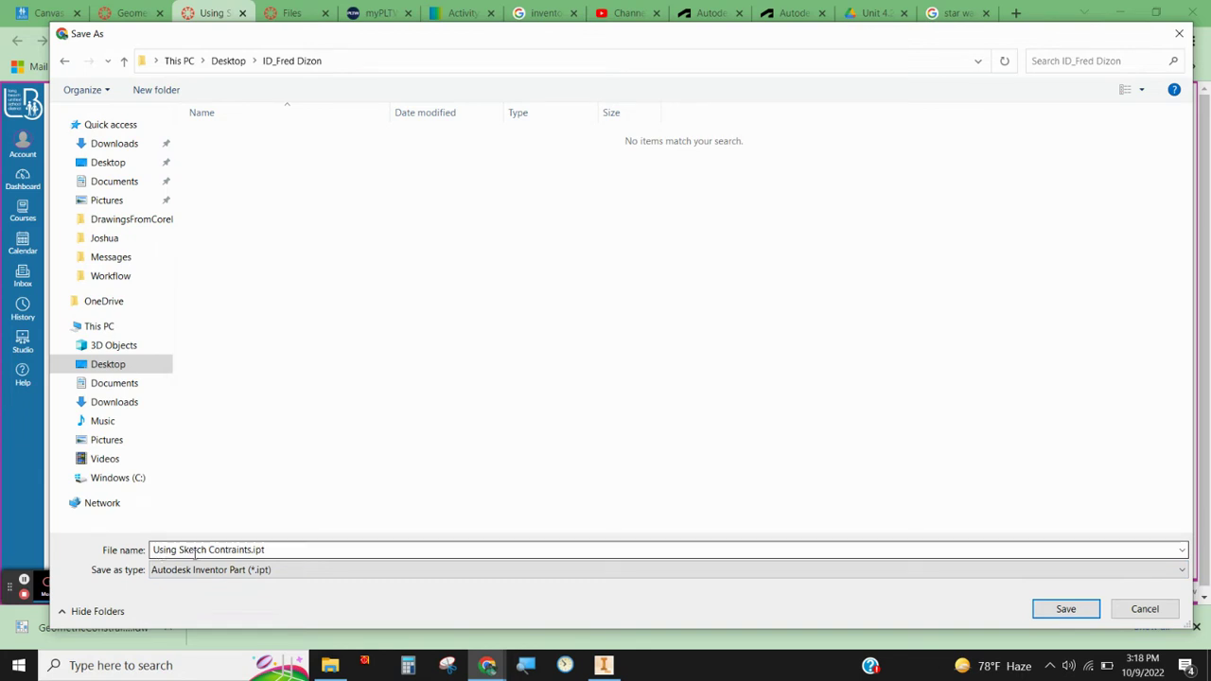
pyautogui.click(265, 551)
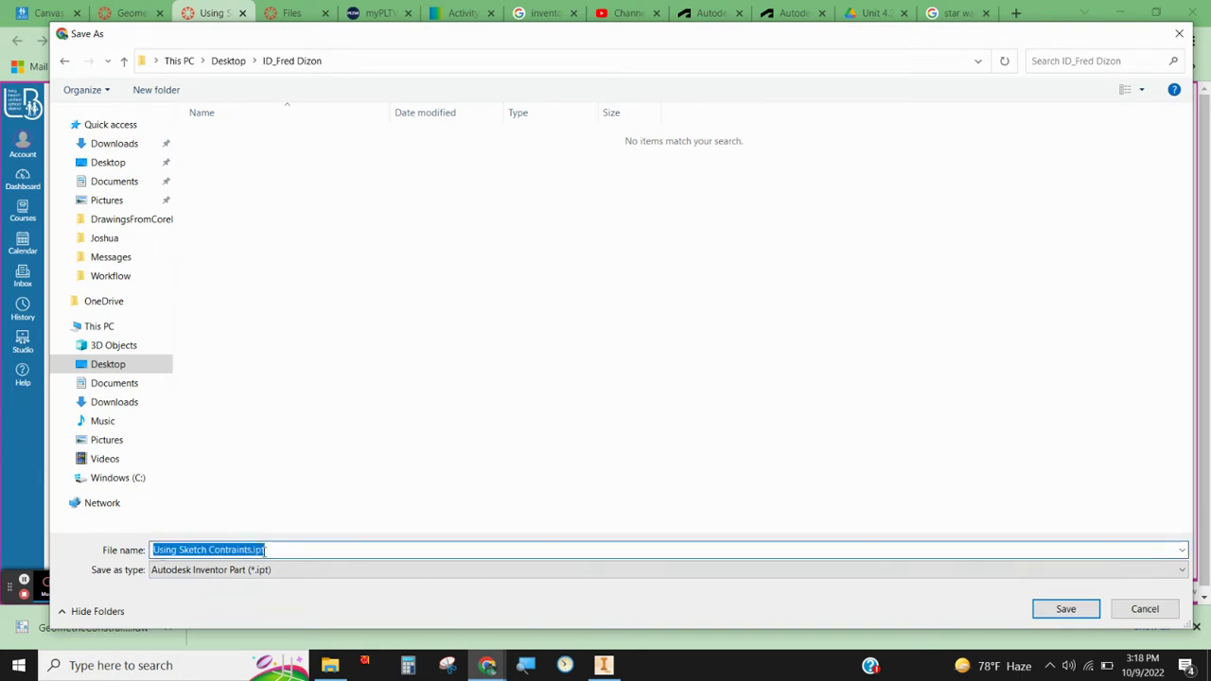
pyautogui.click(252, 549)
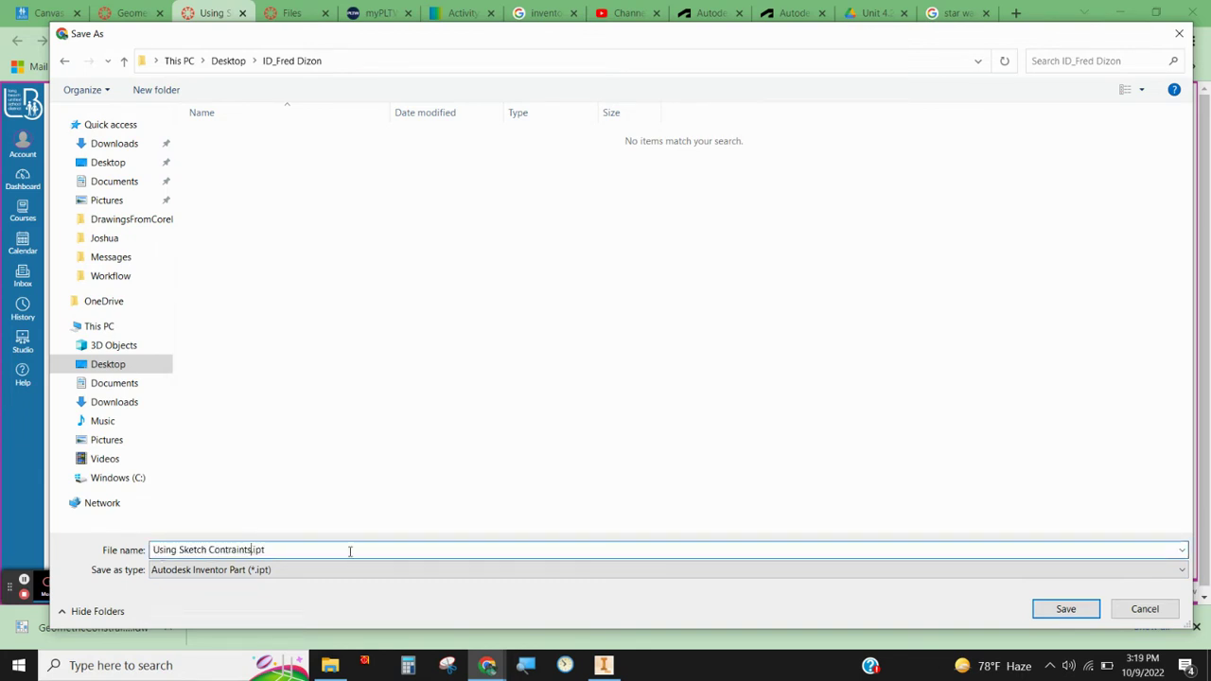
pyautogui.write('_FredDizon')
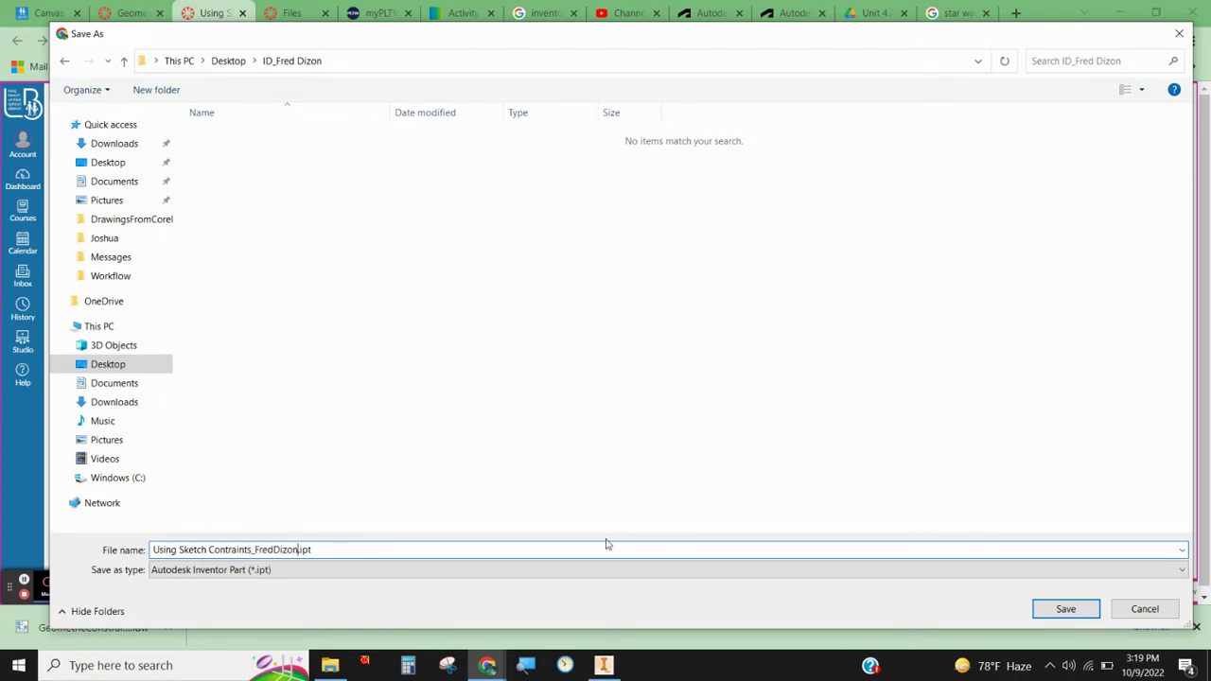
pyautogui.click(1066, 608)
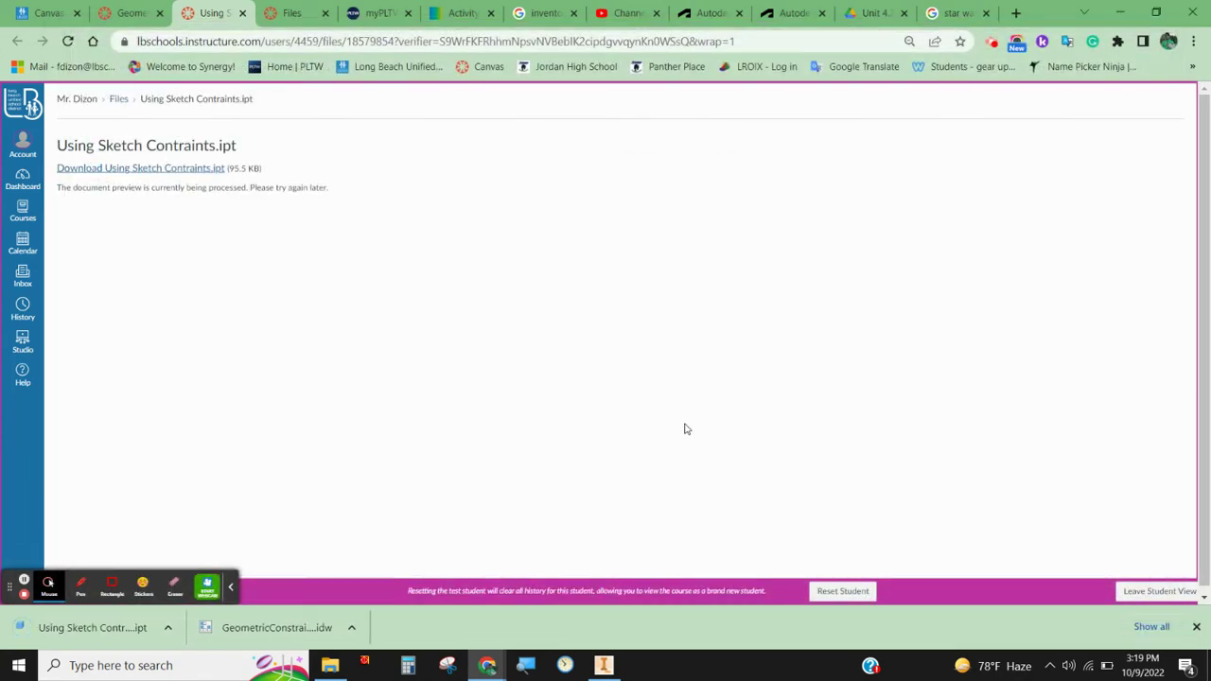
# In Inventor, open the renamed Using Sketch Contraints part from the student's Desktop folder.
pyautogui.click(610, 665)
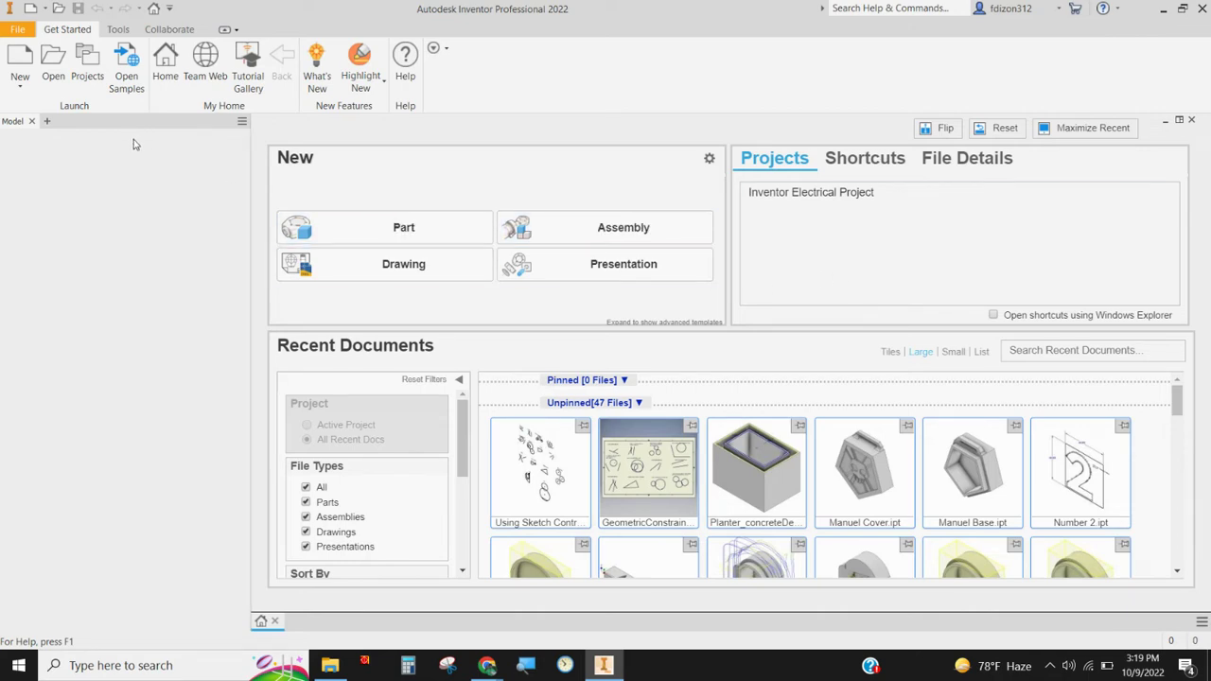
pyautogui.click(54, 61)
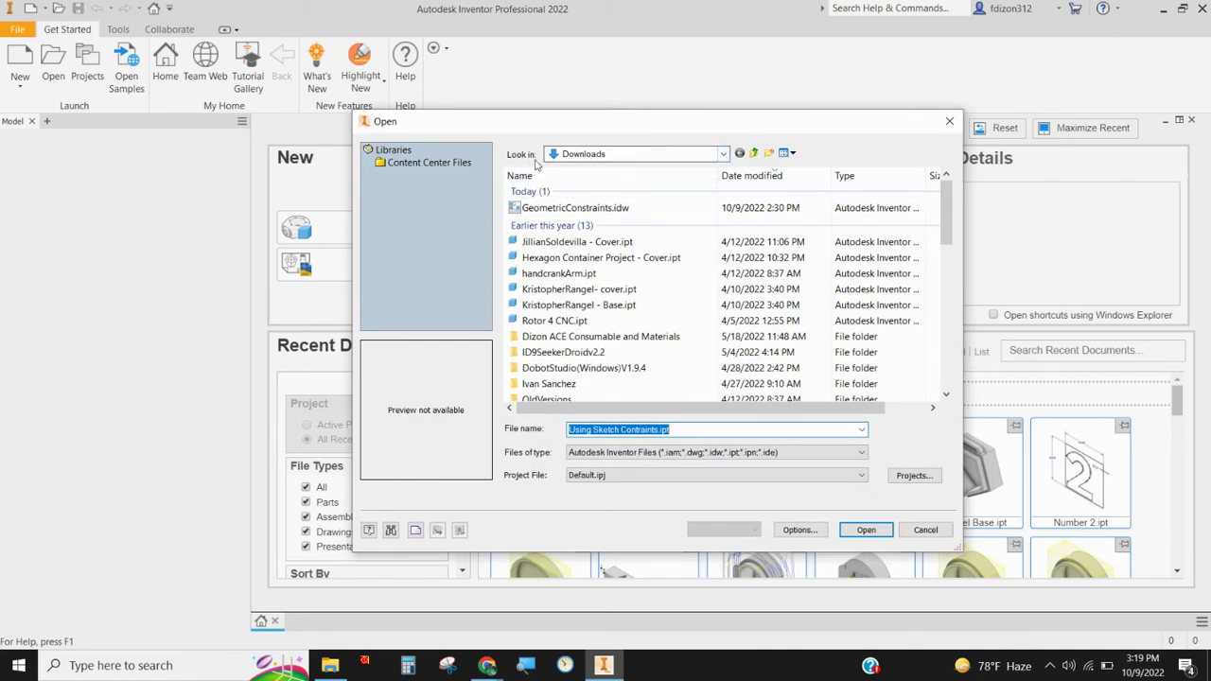
pyautogui.click(723, 155)
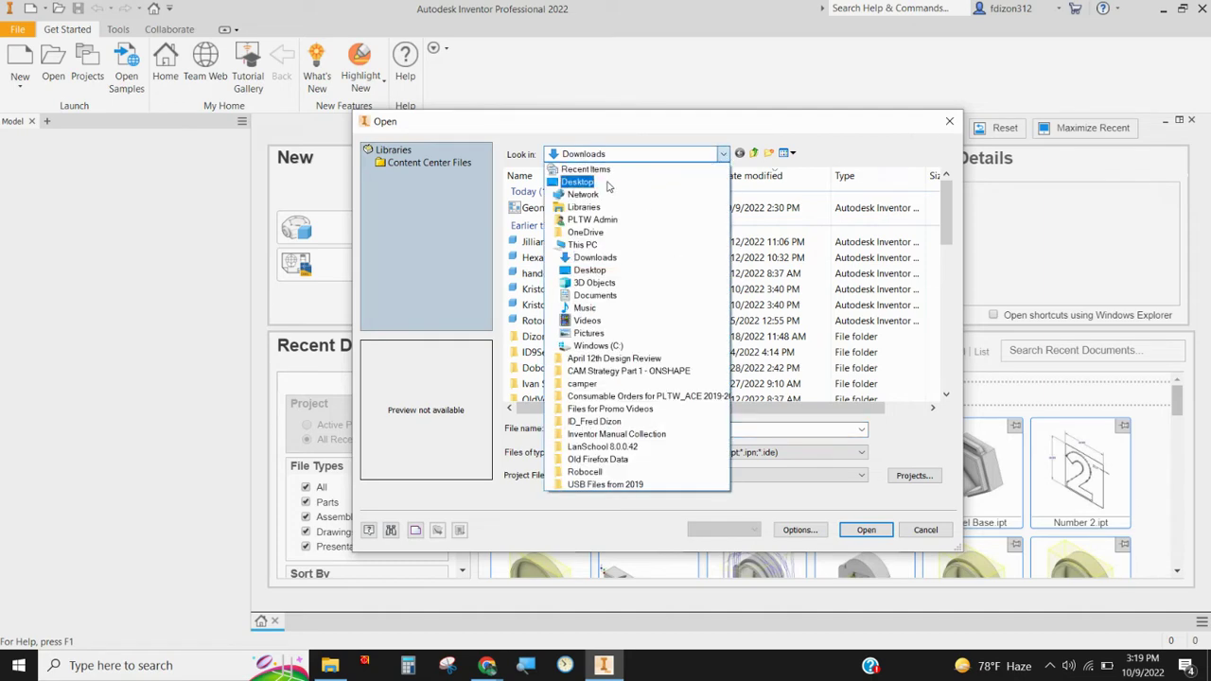
pyautogui.click(581, 183)
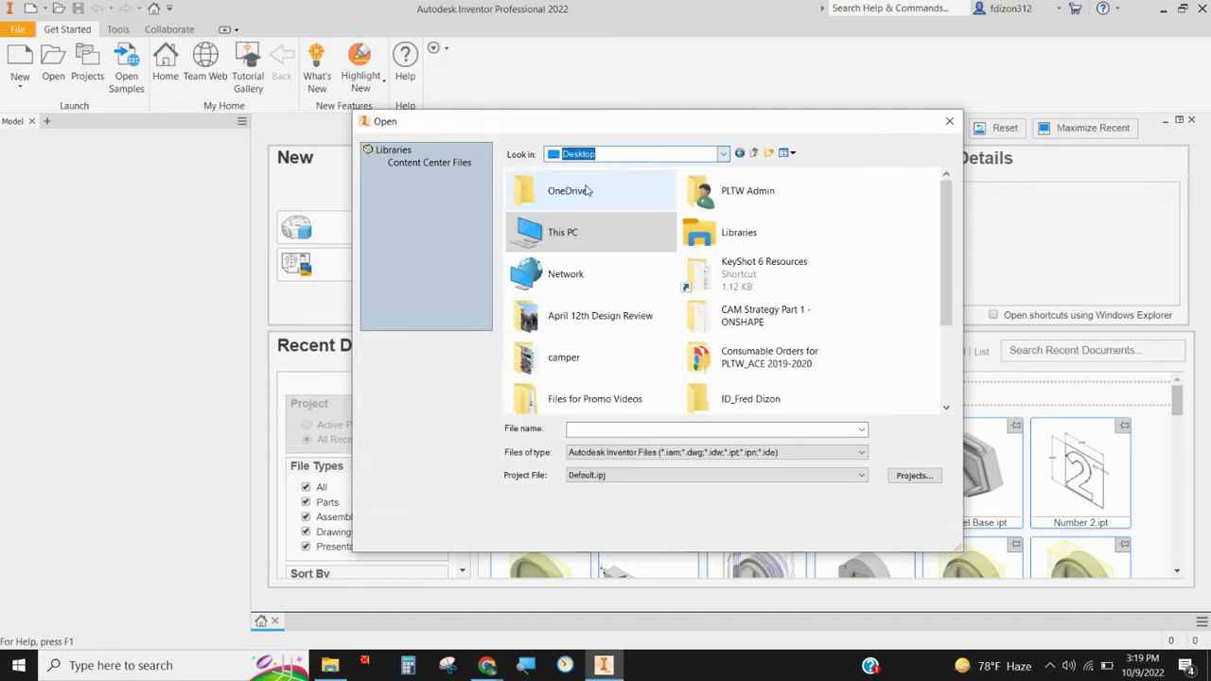
pyautogui.scroll(-2, 692, 315)
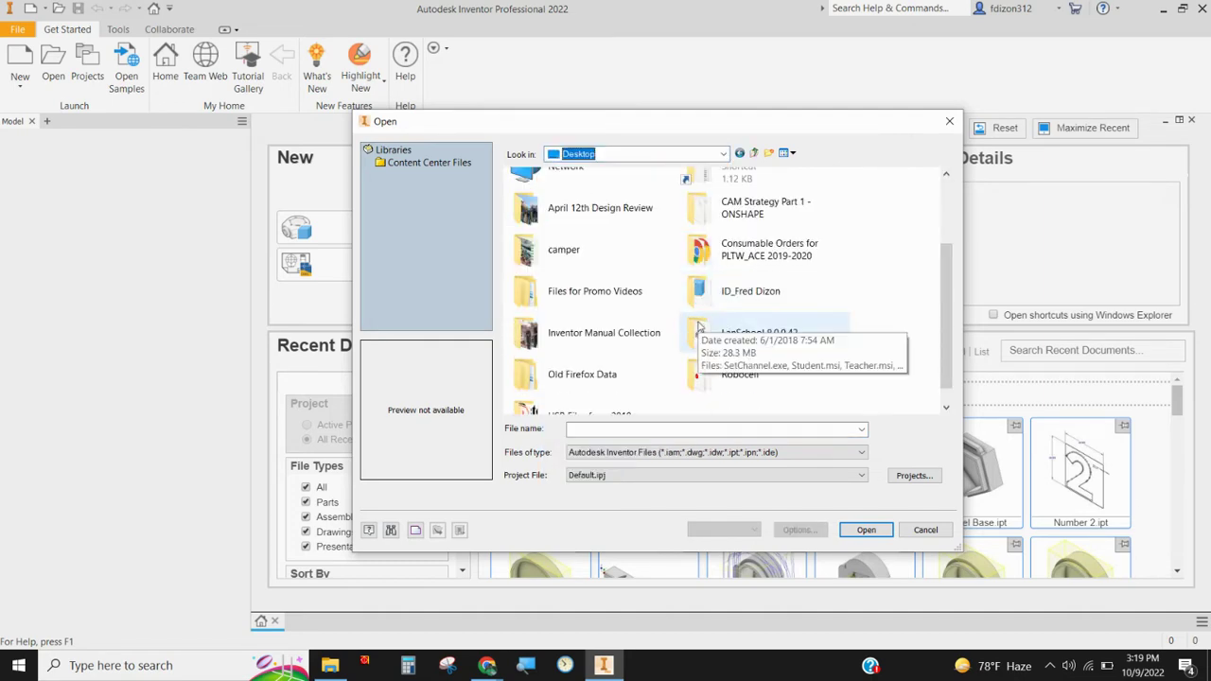
pyautogui.doubleClick(706, 293)
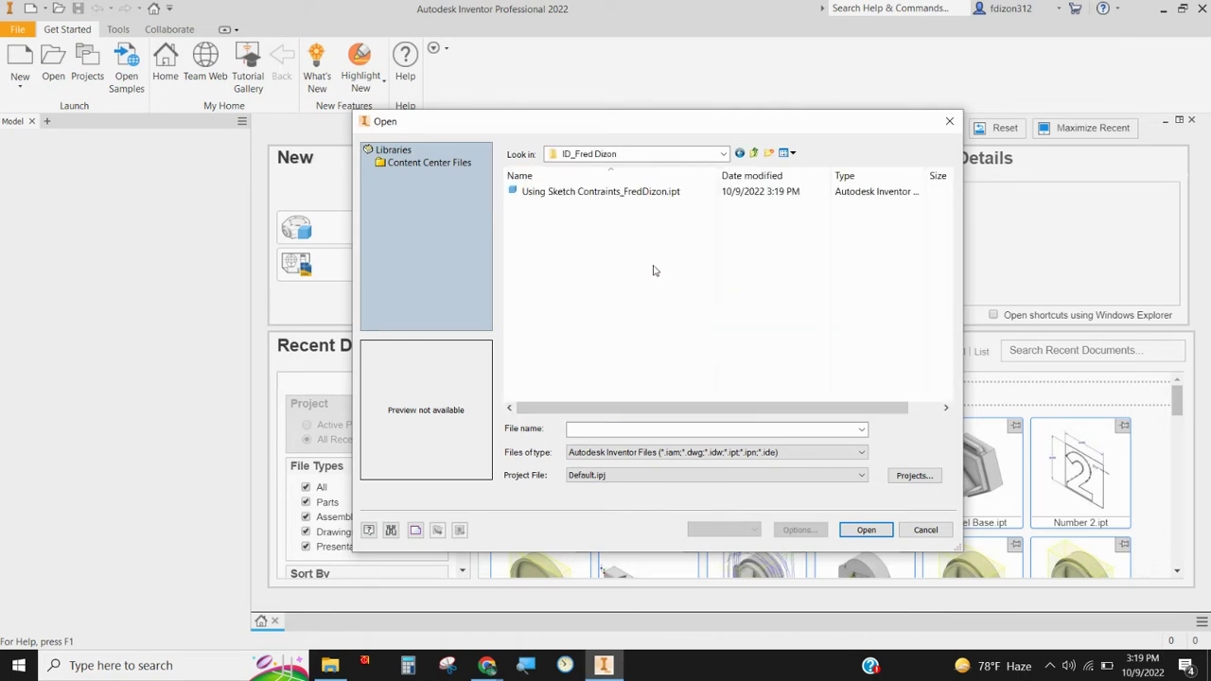
pyautogui.doubleClick(570, 193)
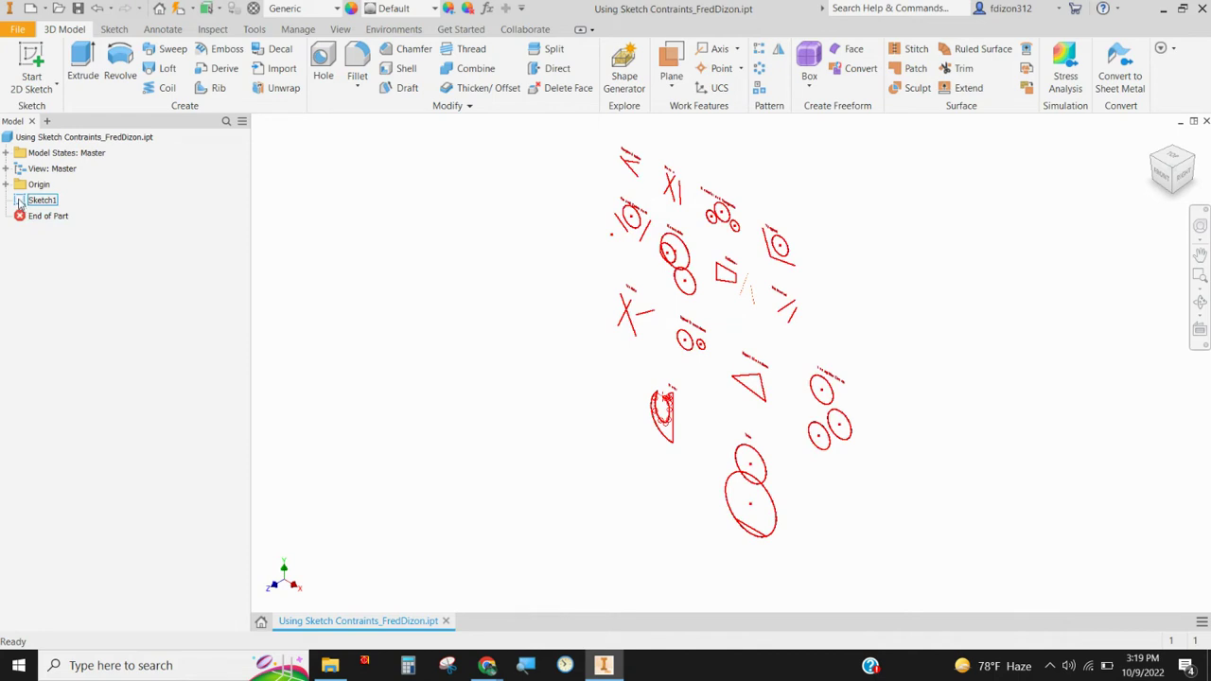
# Edit Sketch1 and turn on Show All Constraints.
pyautogui.doubleClick(20, 201)
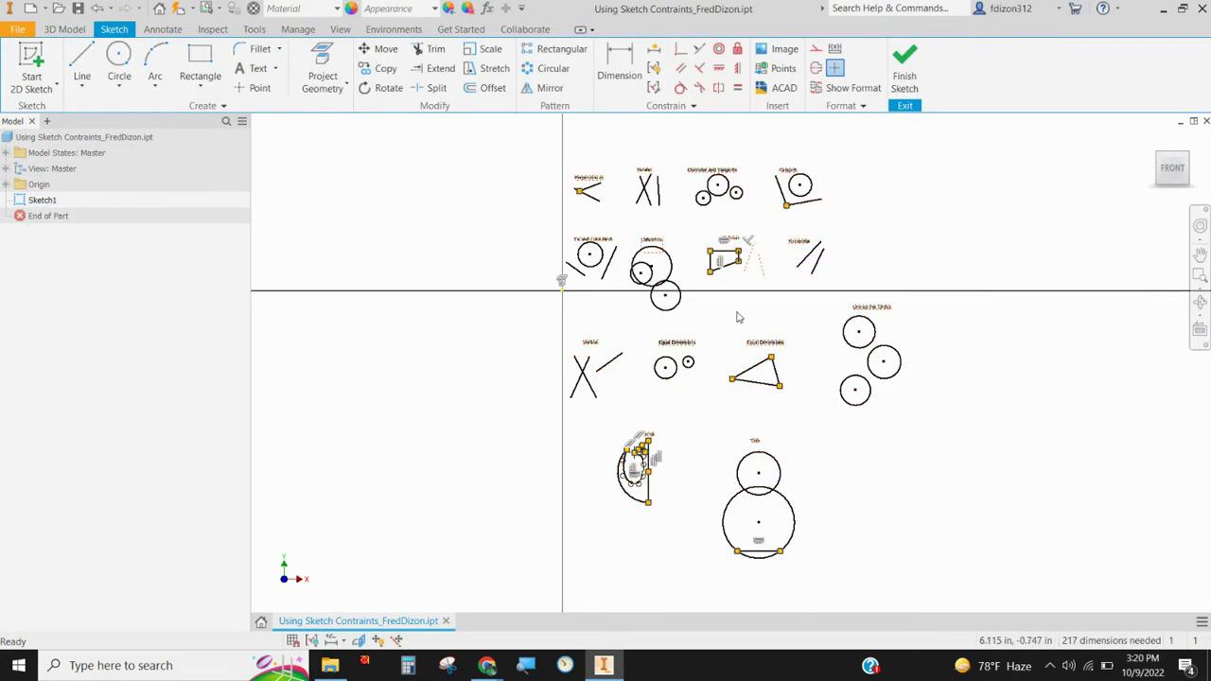
pyautogui.scroll(-2, 737, 315)
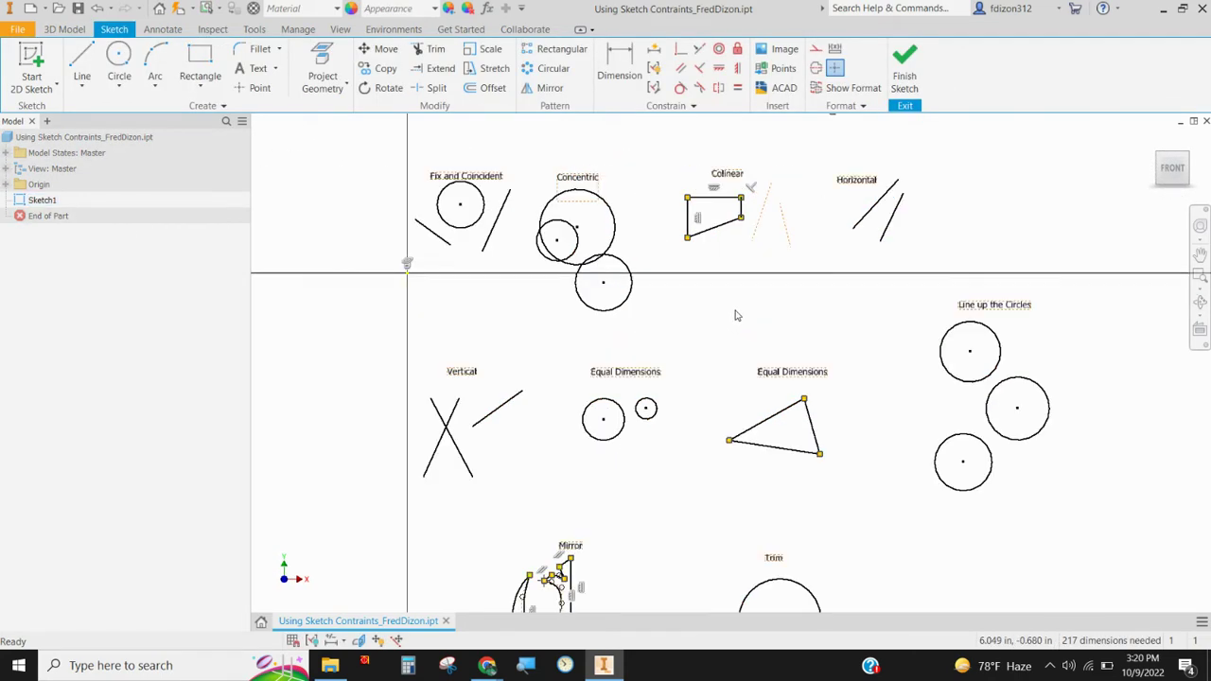
pyautogui.scroll(2, 737, 315)
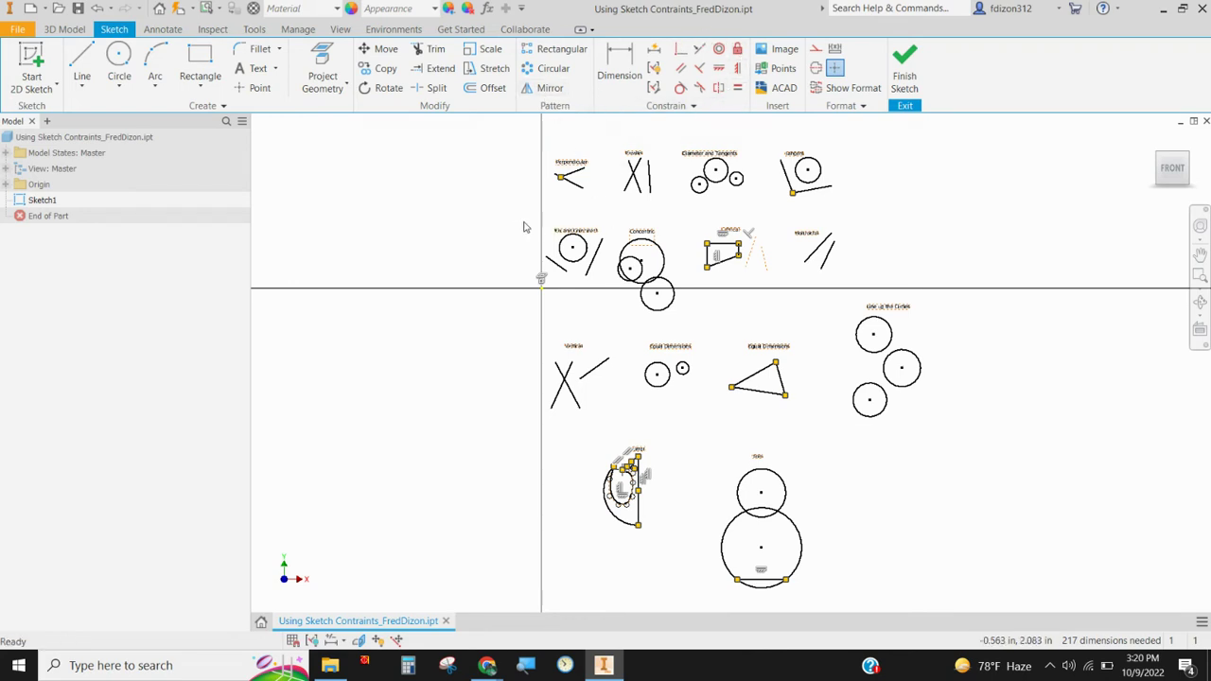
pyautogui.rightClick(26, 202)
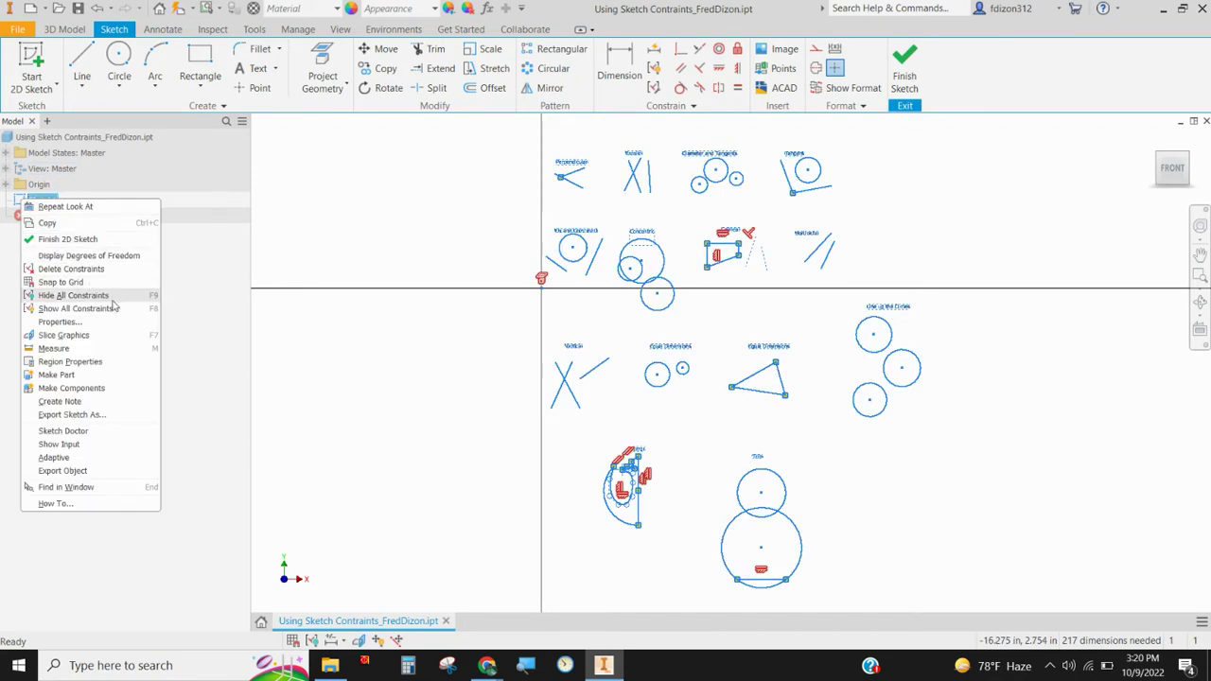
pyautogui.click(57, 309)
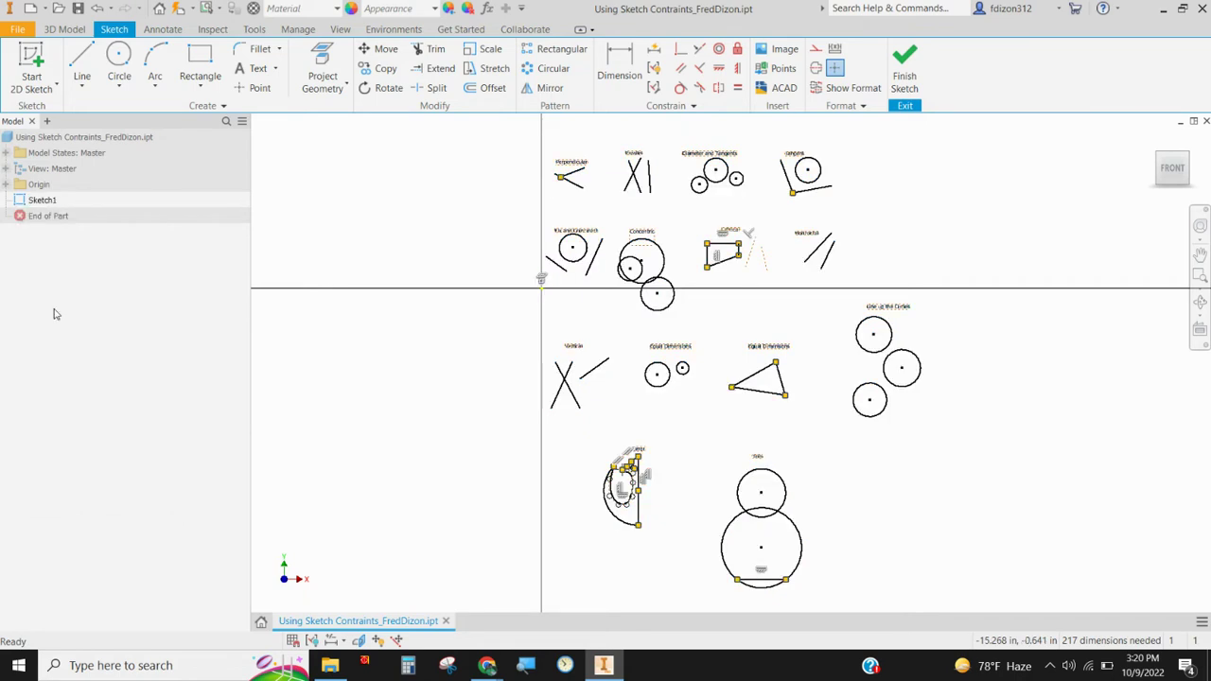
# Reopen Sketch1's context menu and dismiss it without choosing an option.
pyautogui.click(42, 200)
pyautogui.rightClick(42, 202)
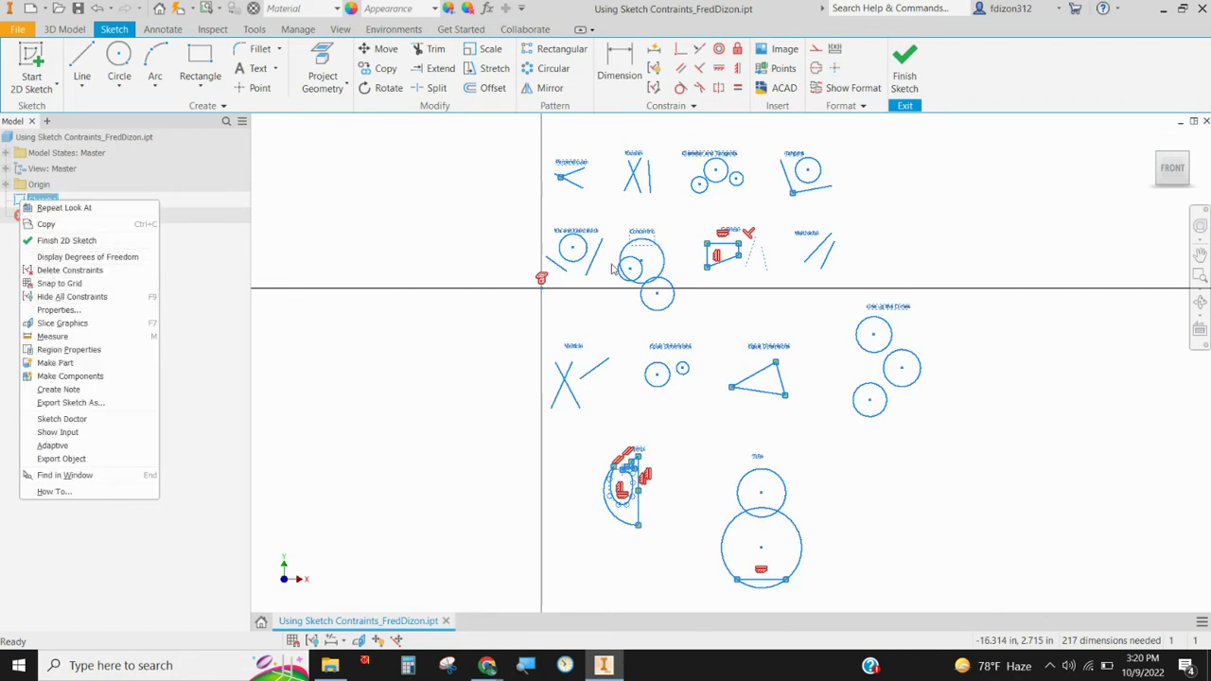
pyautogui.scroll(-1, 738, 251)
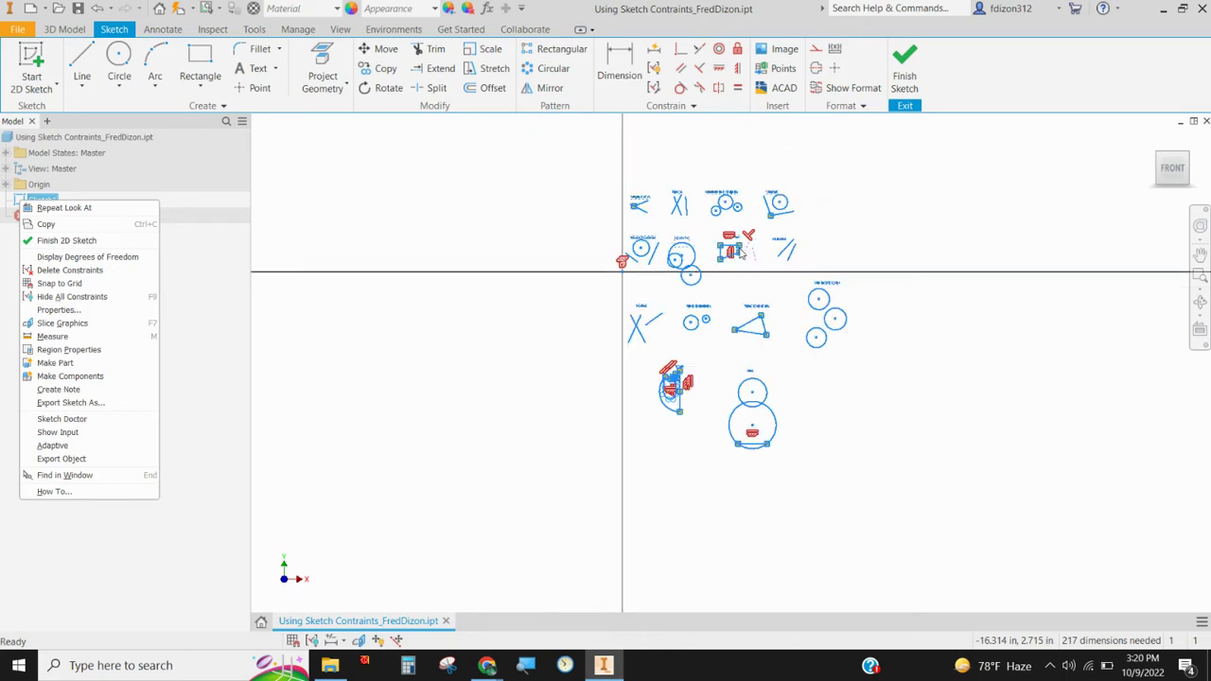
pyautogui.scroll(4, 720, 249)
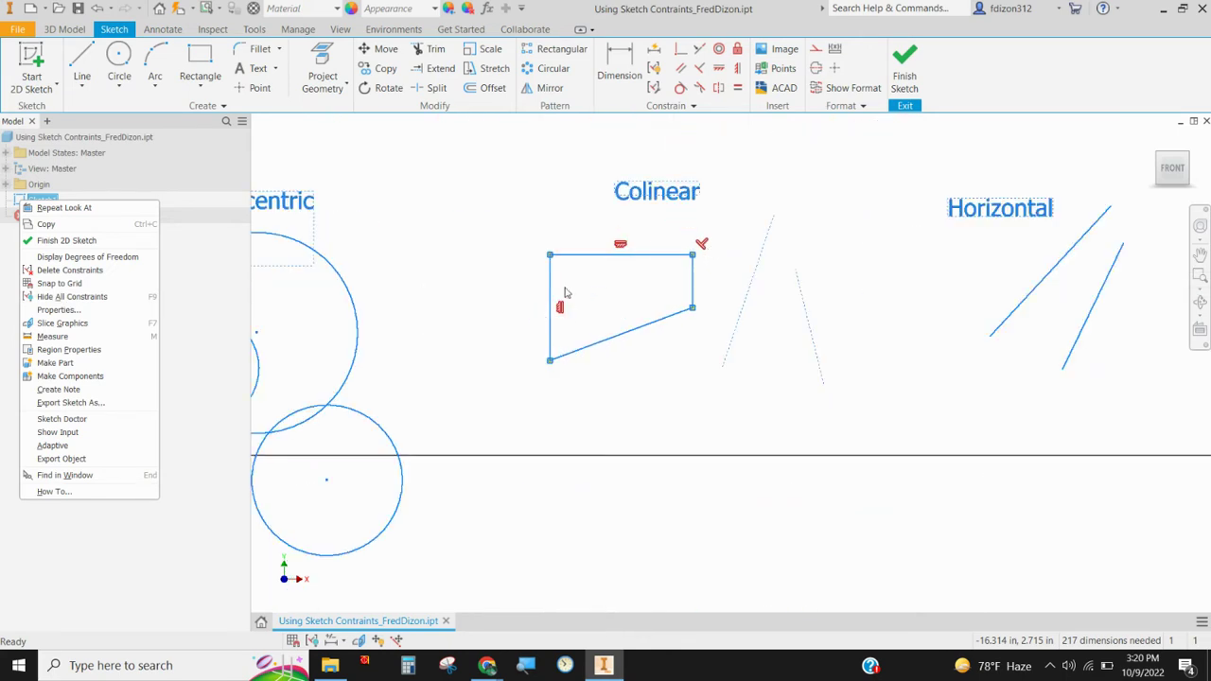
pyautogui.scroll(-5, 579, 254)
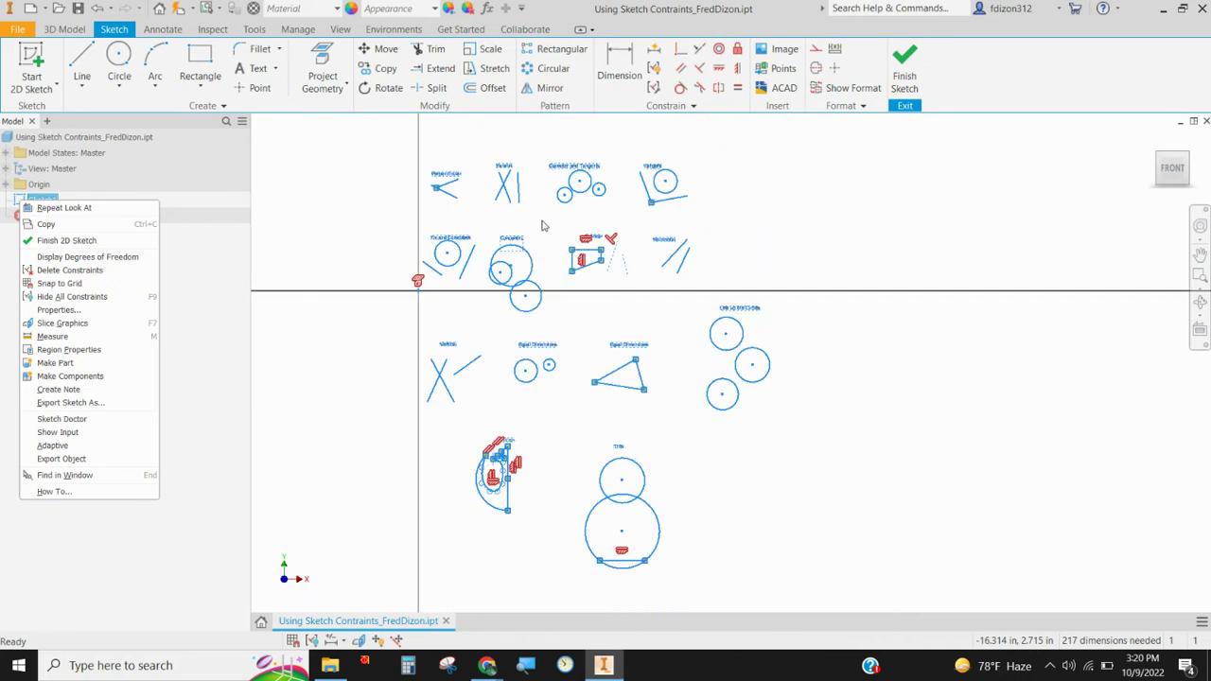
pyautogui.click(686, 288)
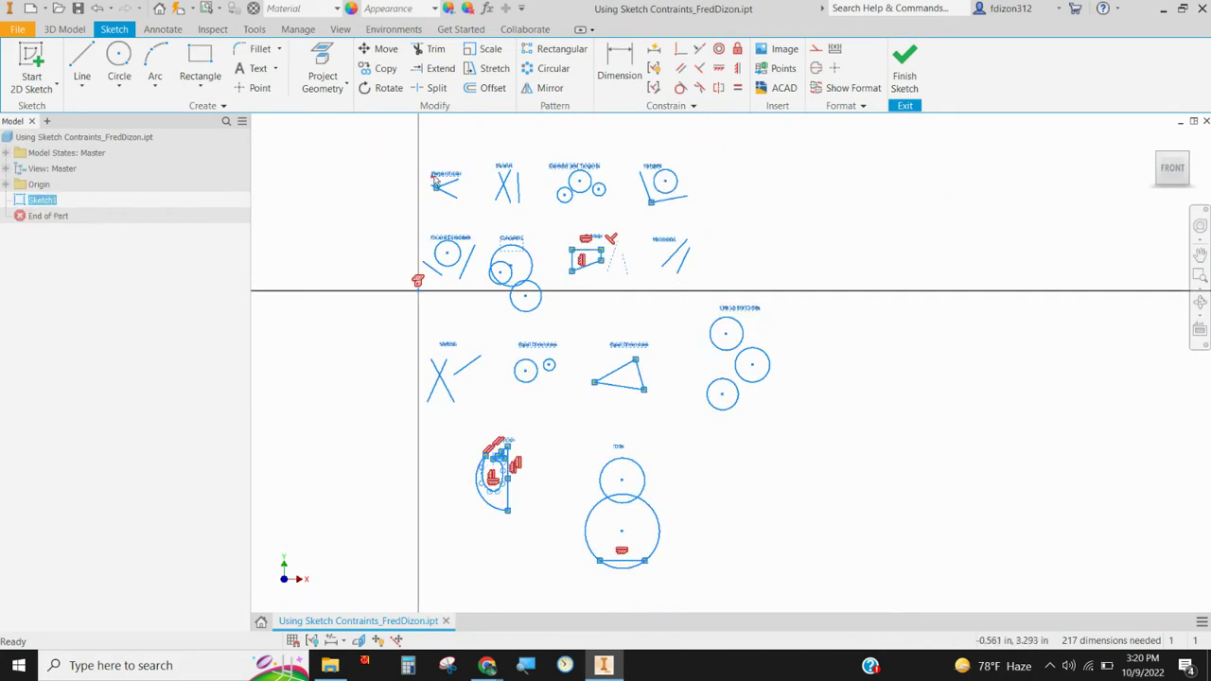
pyautogui.scroll(6, 421, 166)
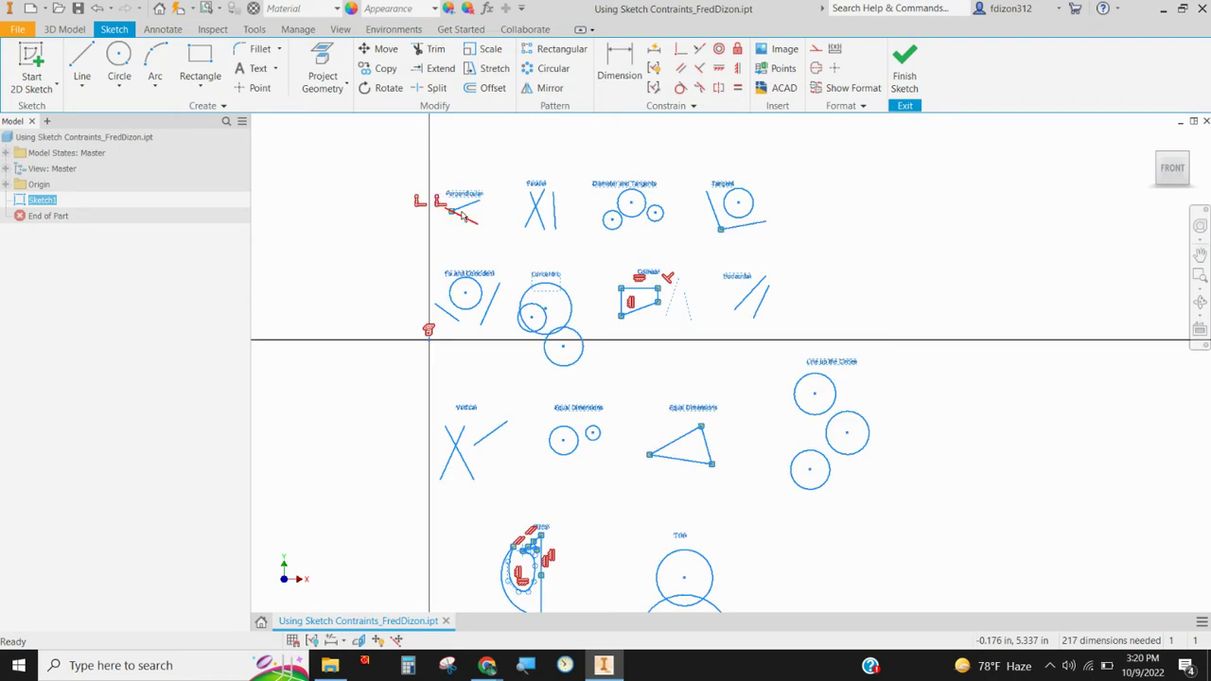
pyautogui.scroll(2, 451, 177)
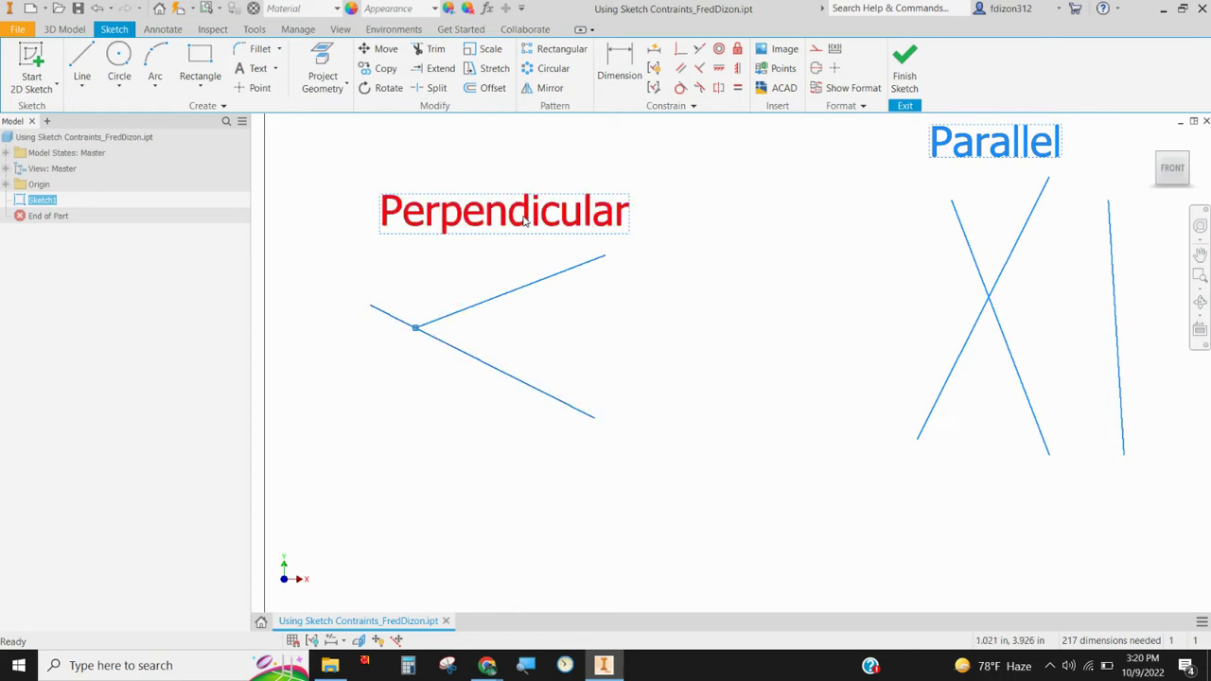
# Constrain the two Perpendicular example lines perpendicular to each other.
pyautogui.click(699, 70)
pyautogui.click(433, 344)
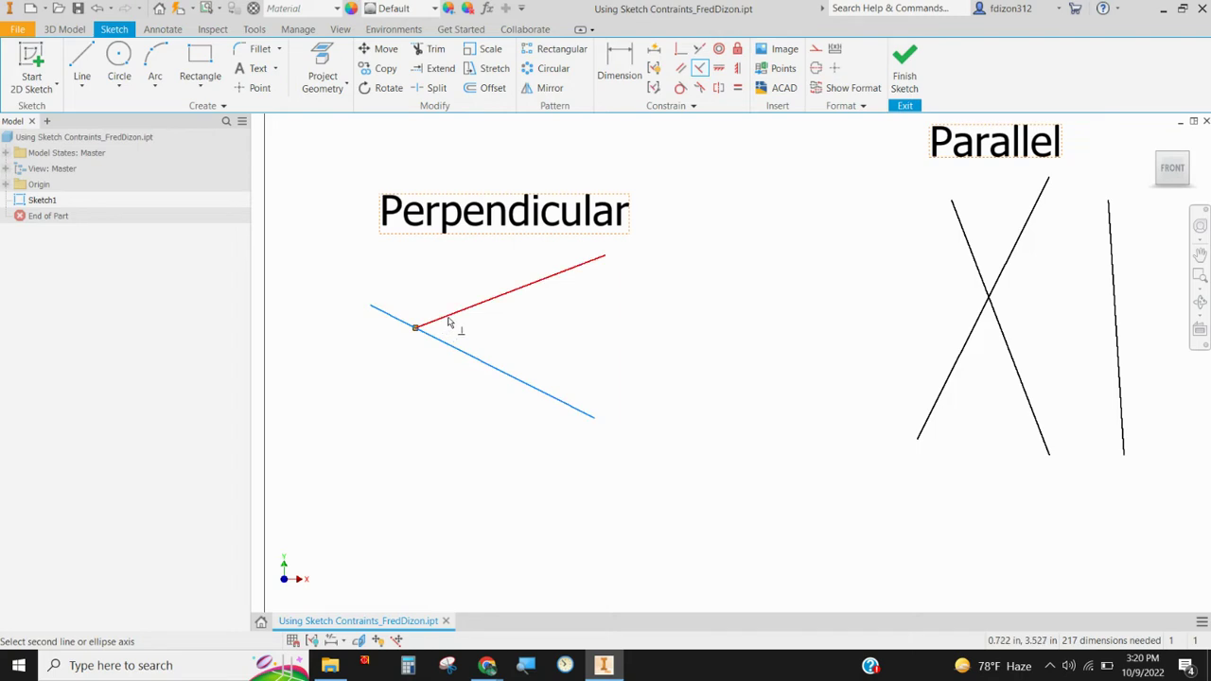
pyautogui.click(450, 323)
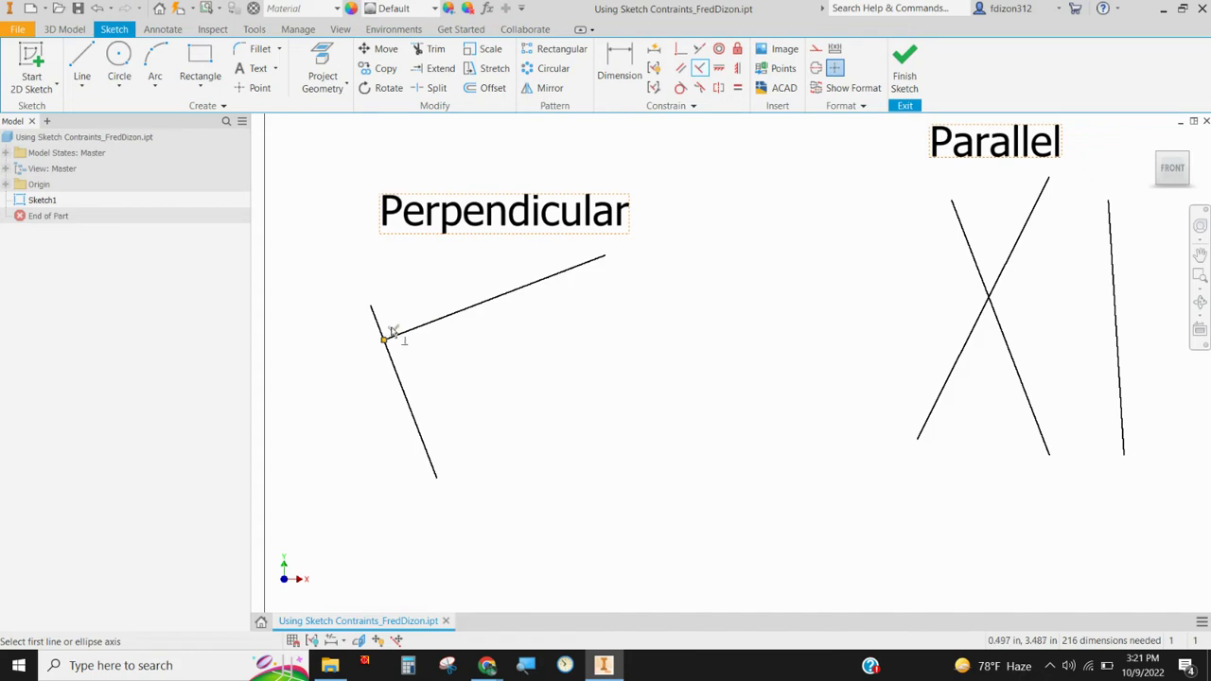
# Pan the sketch to bring the Parallel example lines into view.
pyautogui.scroll(-2, 722, 319)
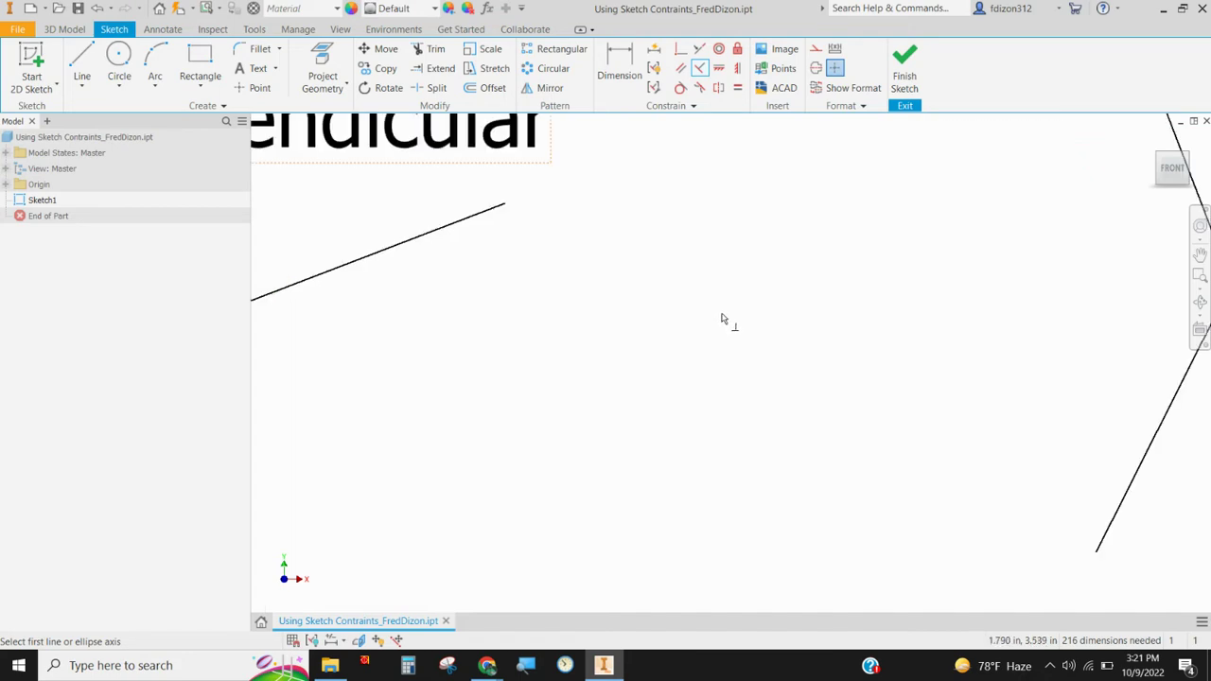
pyautogui.scroll(3, 724, 318)
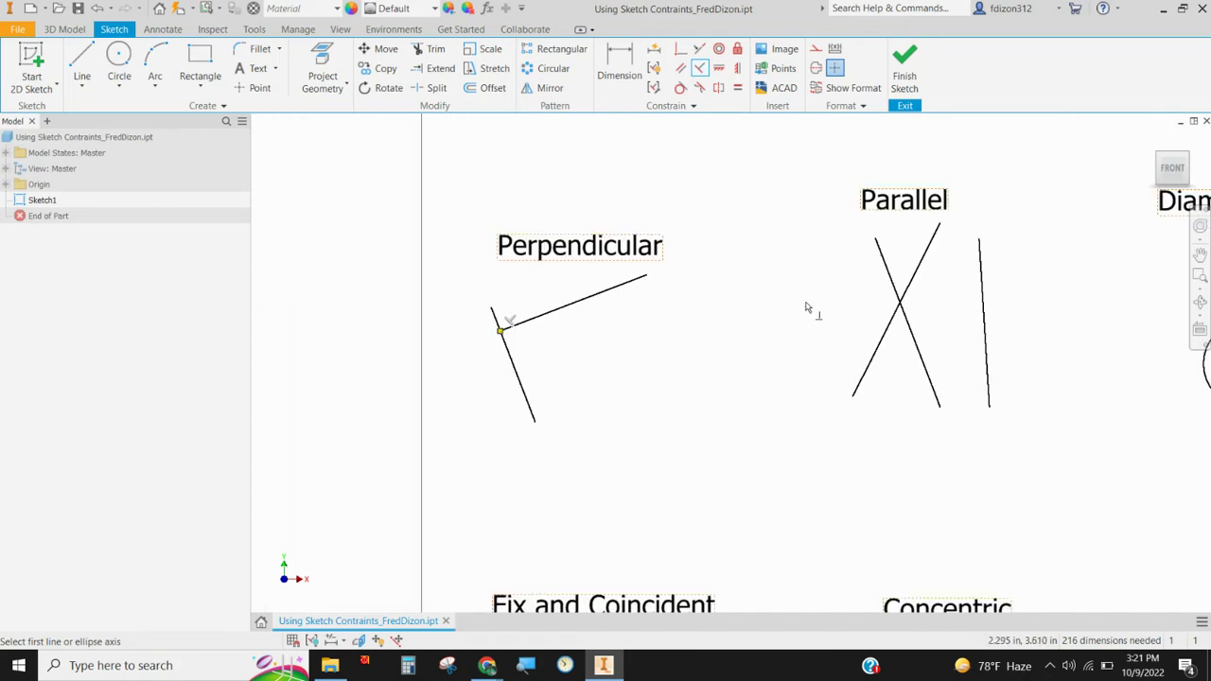
pyautogui.moveTo(807, 307); pyautogui.dragTo(491, 309, button='middle')
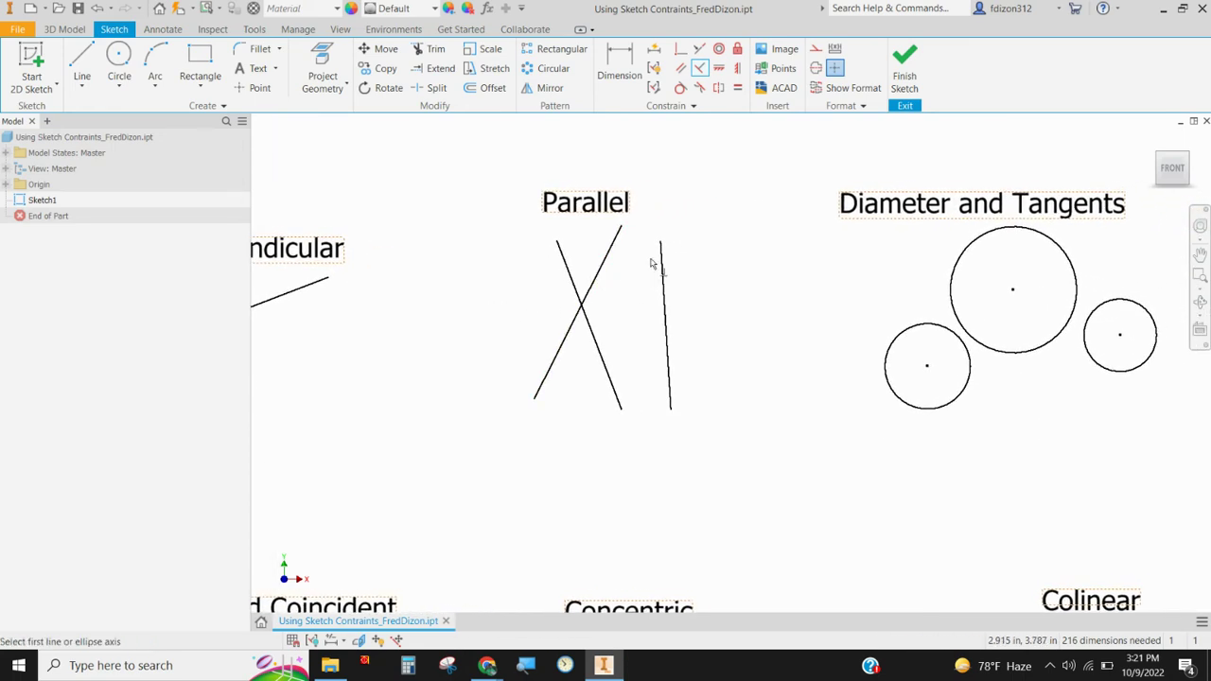
# Make the rising and falling Parallel example lines parallel, after undoing two attempts.
pyautogui.click(682, 70)
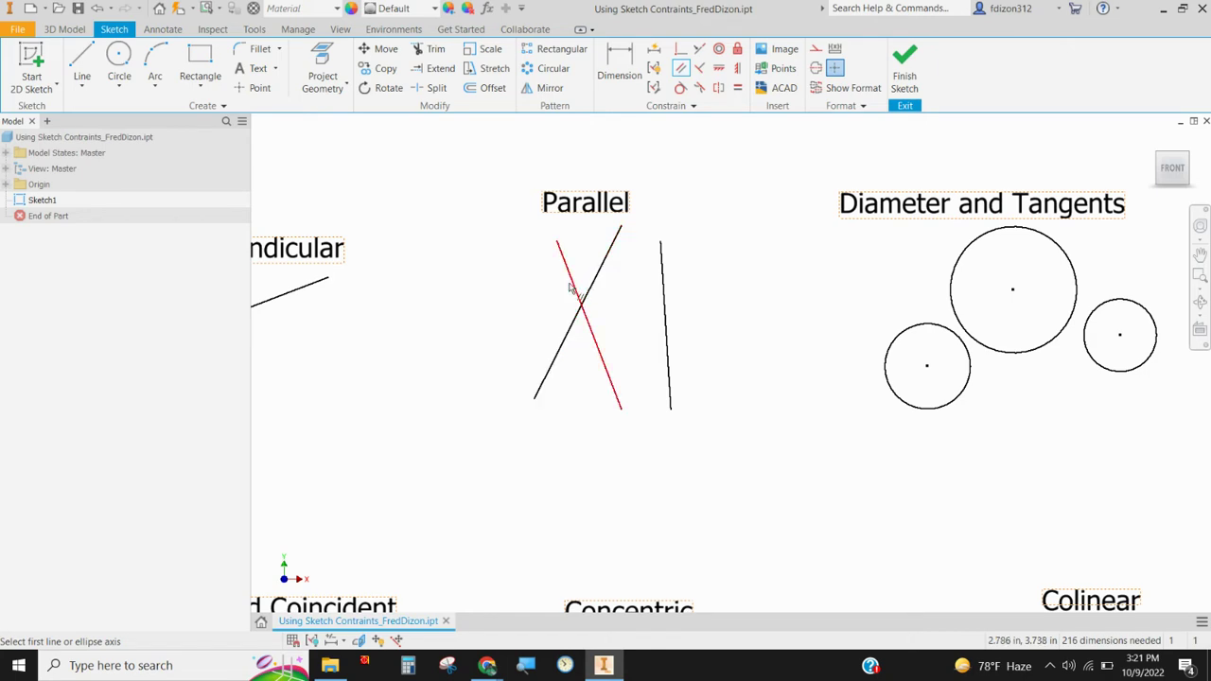
pyautogui.click(571, 289)
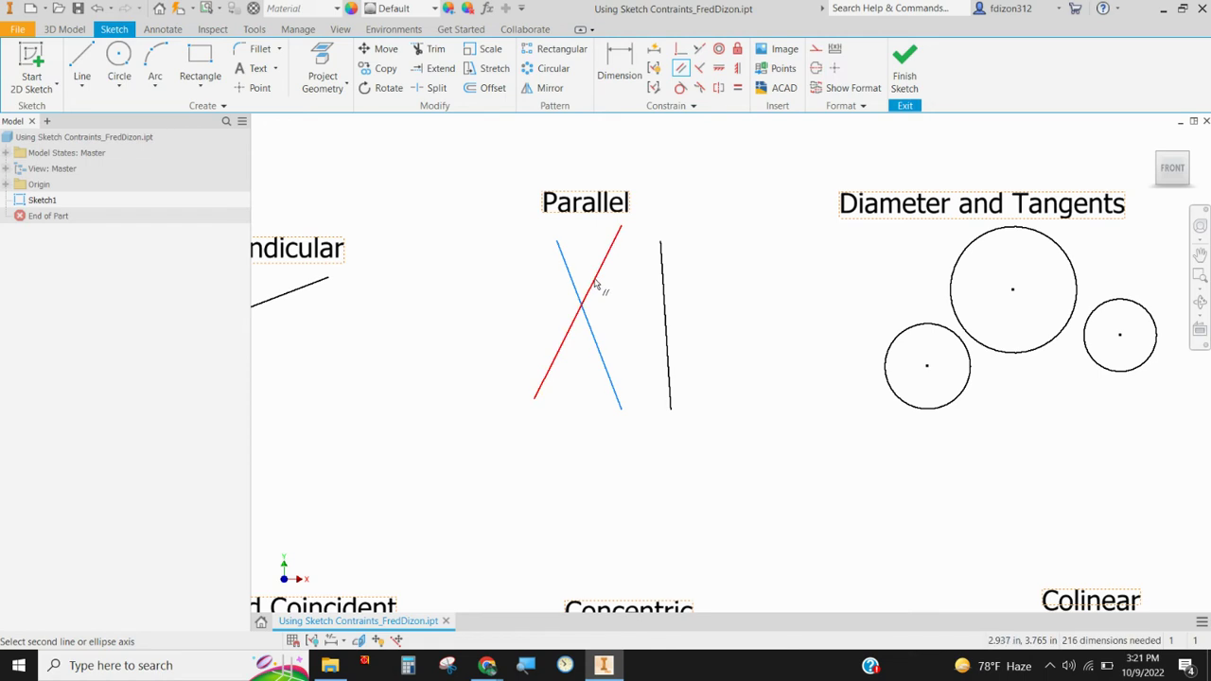
pyautogui.click(595, 283)
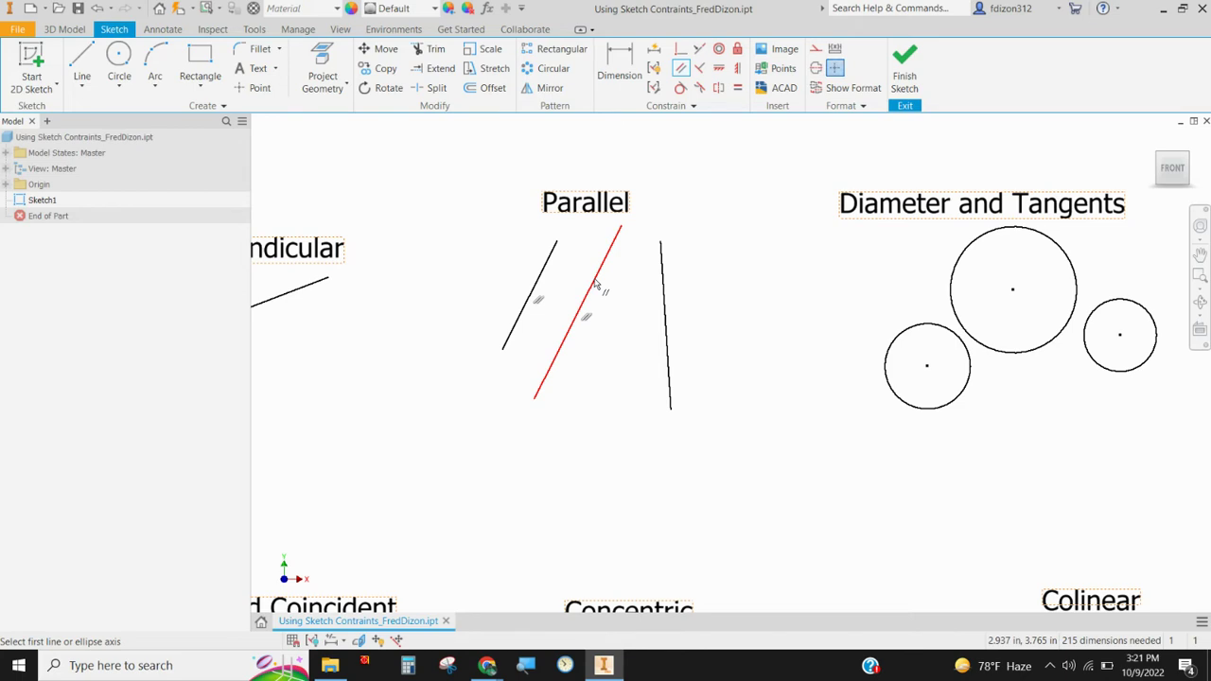
pyautogui.click(95, 9)
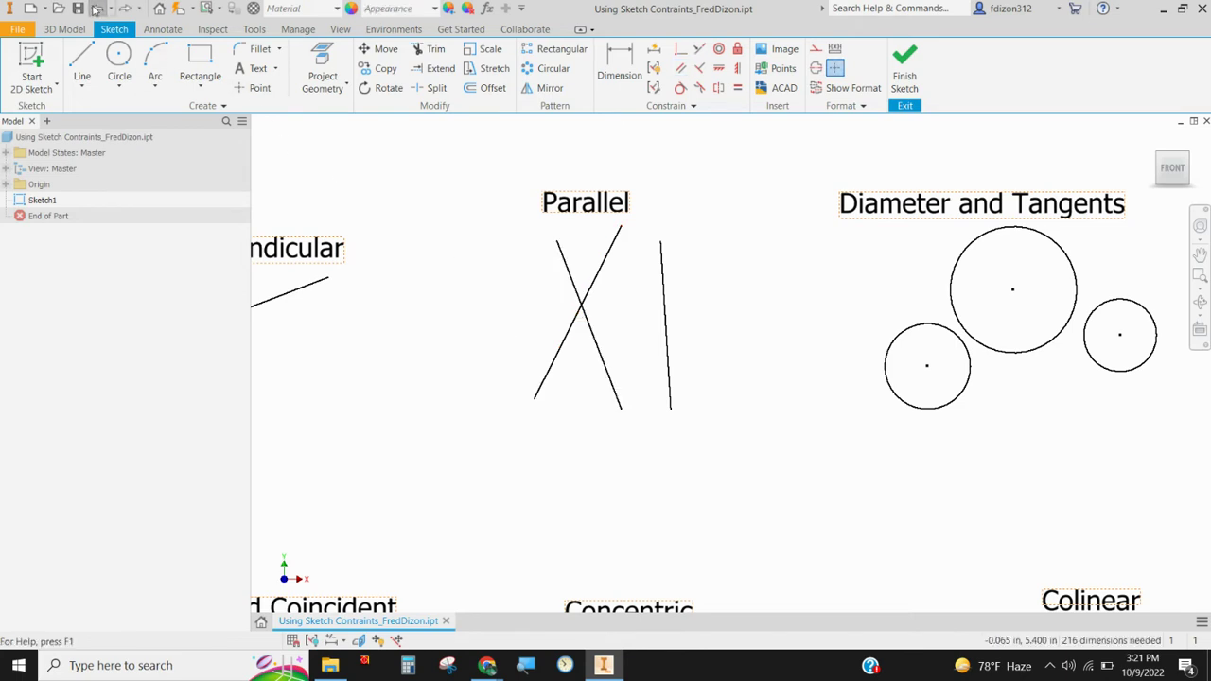
pyautogui.click(681, 68)
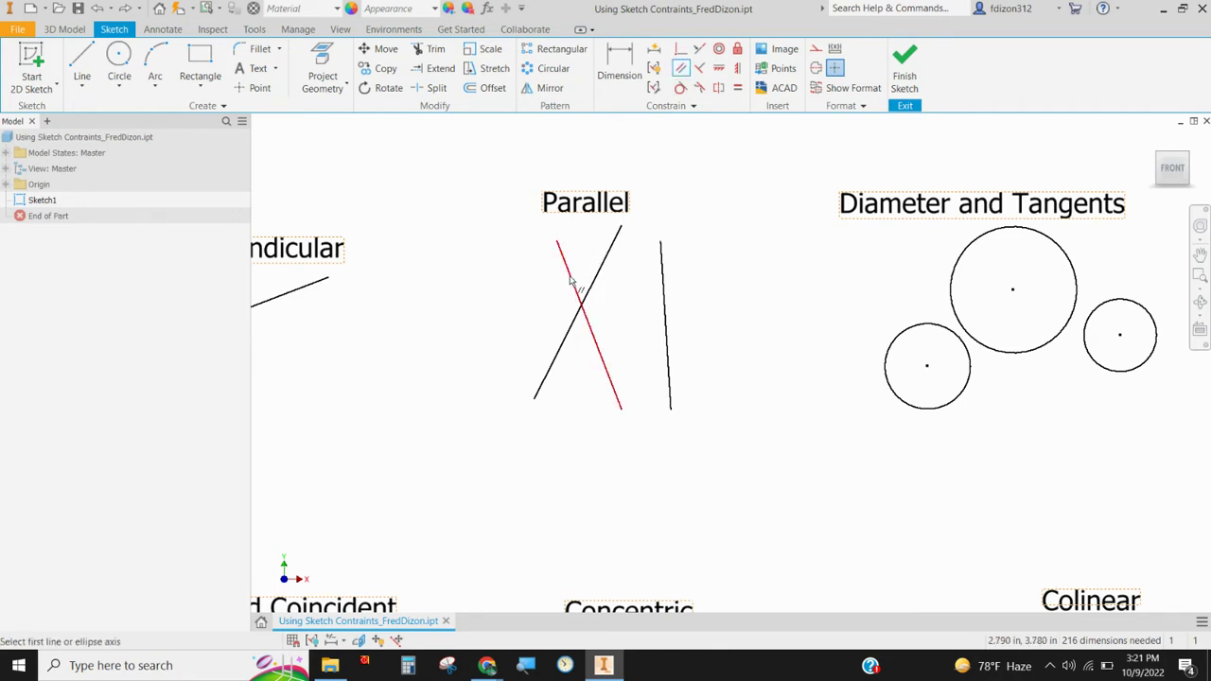
pyautogui.click(571, 281)
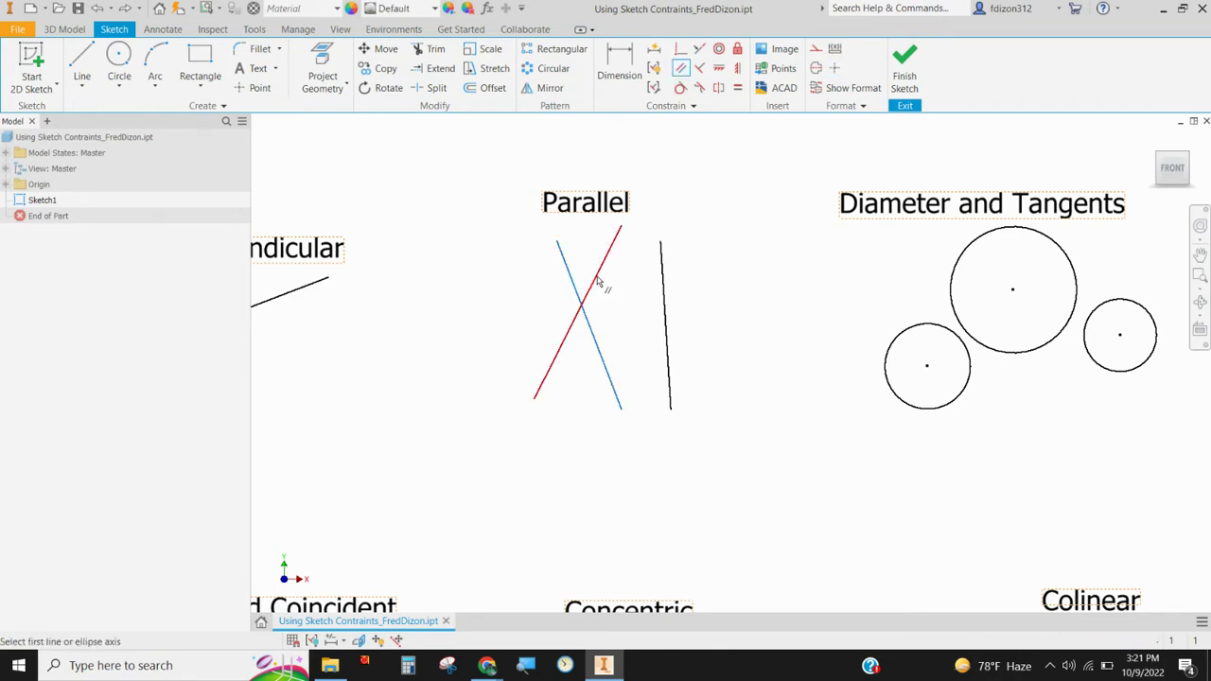
pyautogui.click(597, 281)
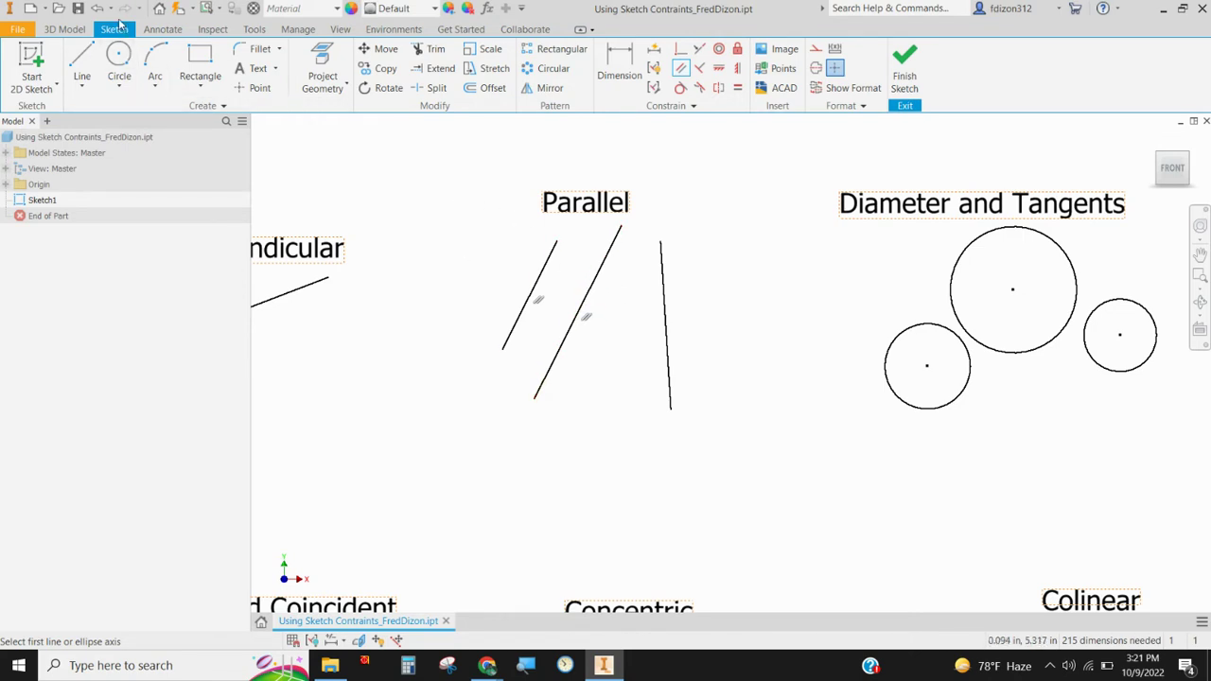
pyautogui.click(99, 9)
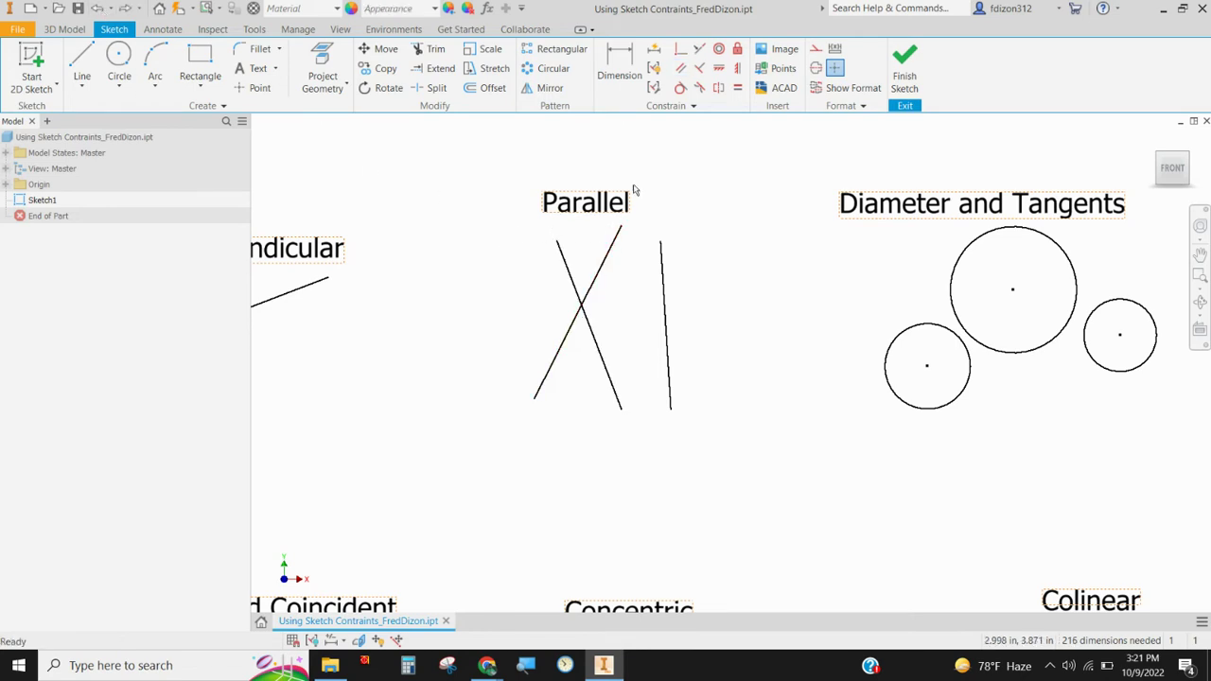
pyautogui.click(683, 70)
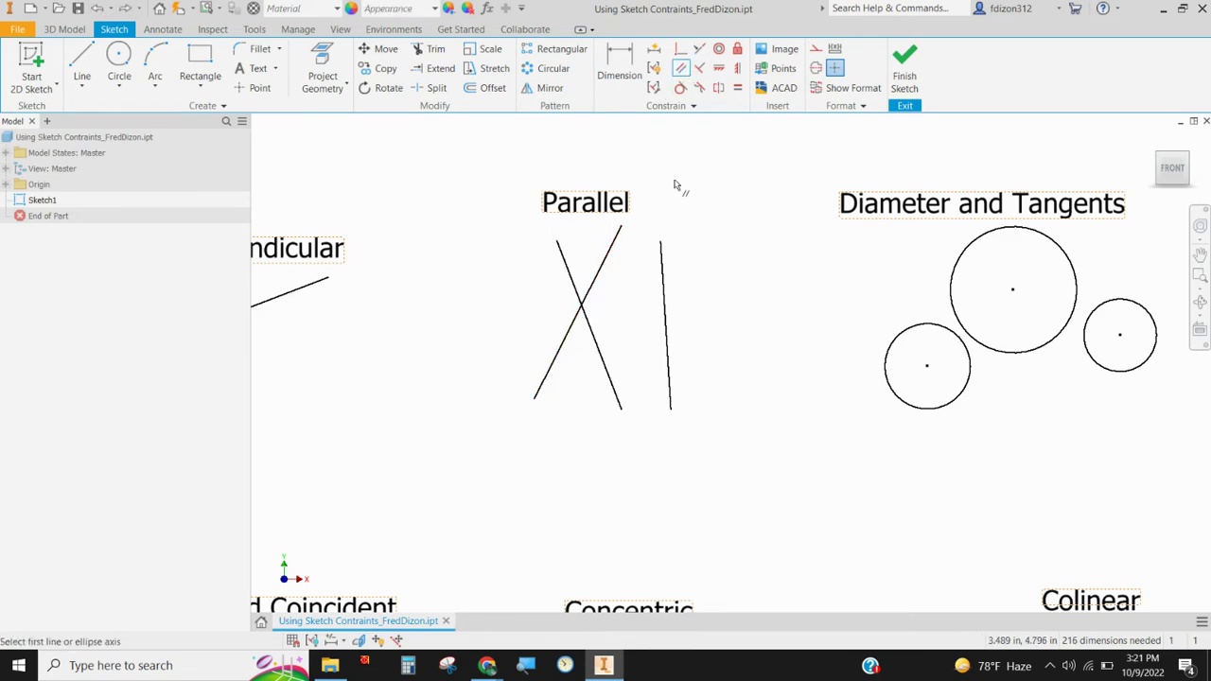
pyautogui.click(598, 278)
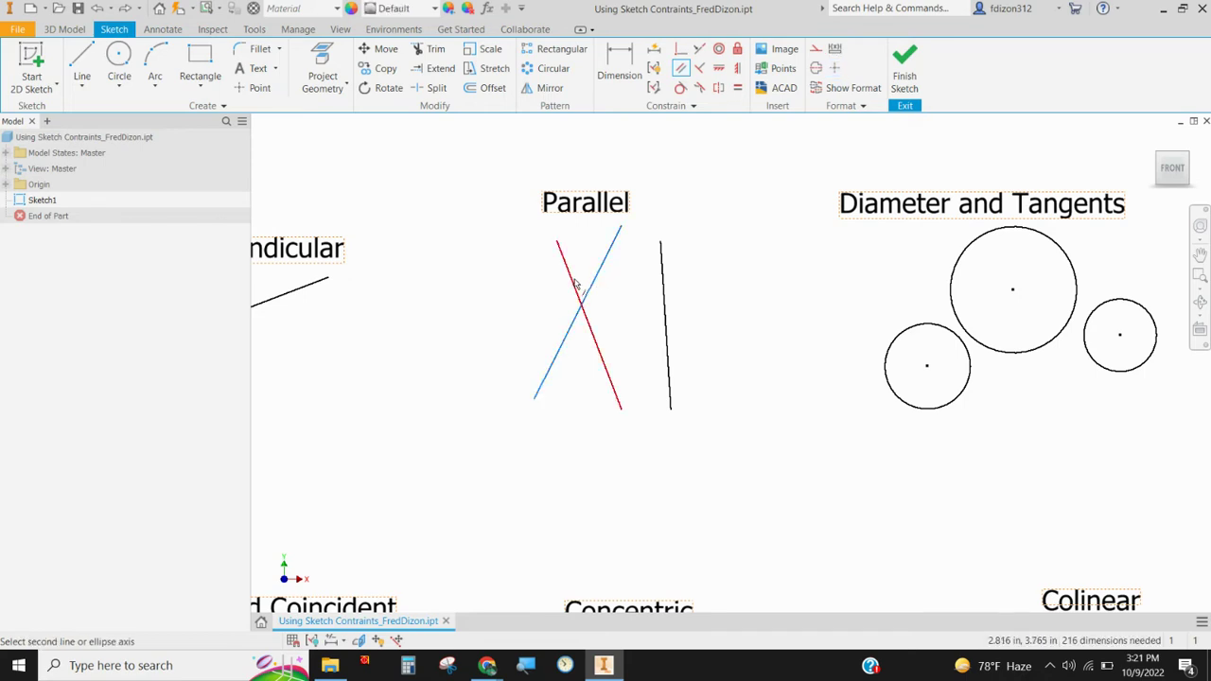
pyautogui.click(573, 284)
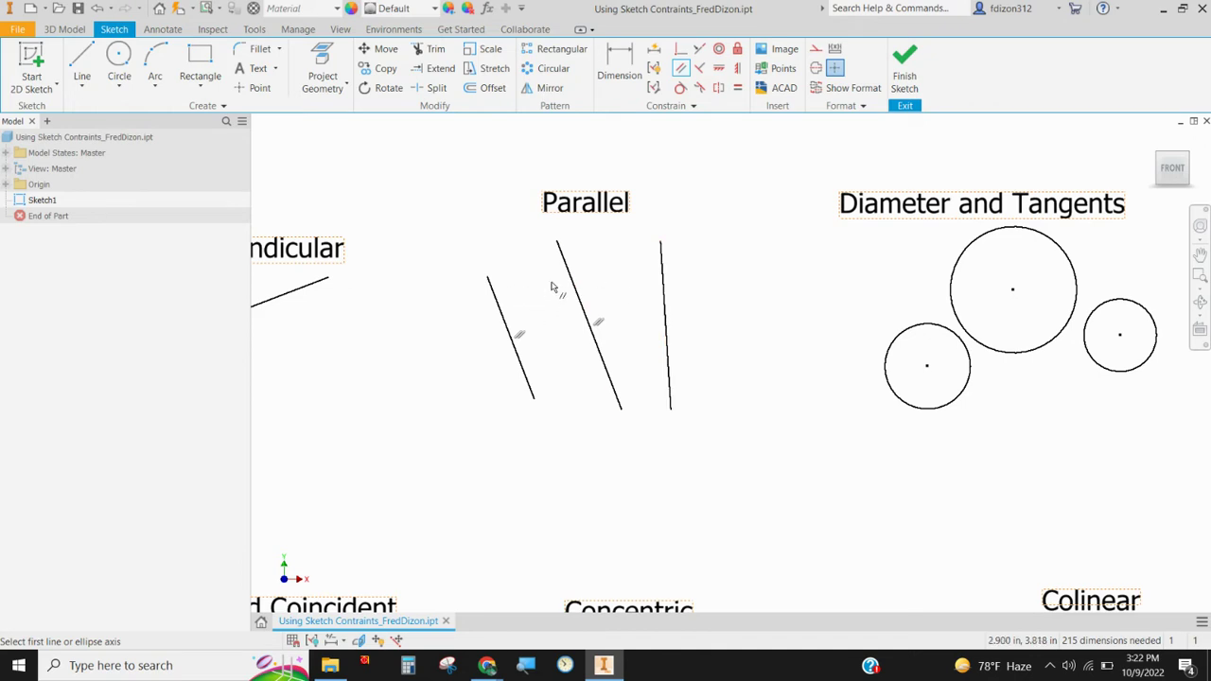
# Make the right near-vertical line parallel to the middle line.
pyautogui.click(663, 290)
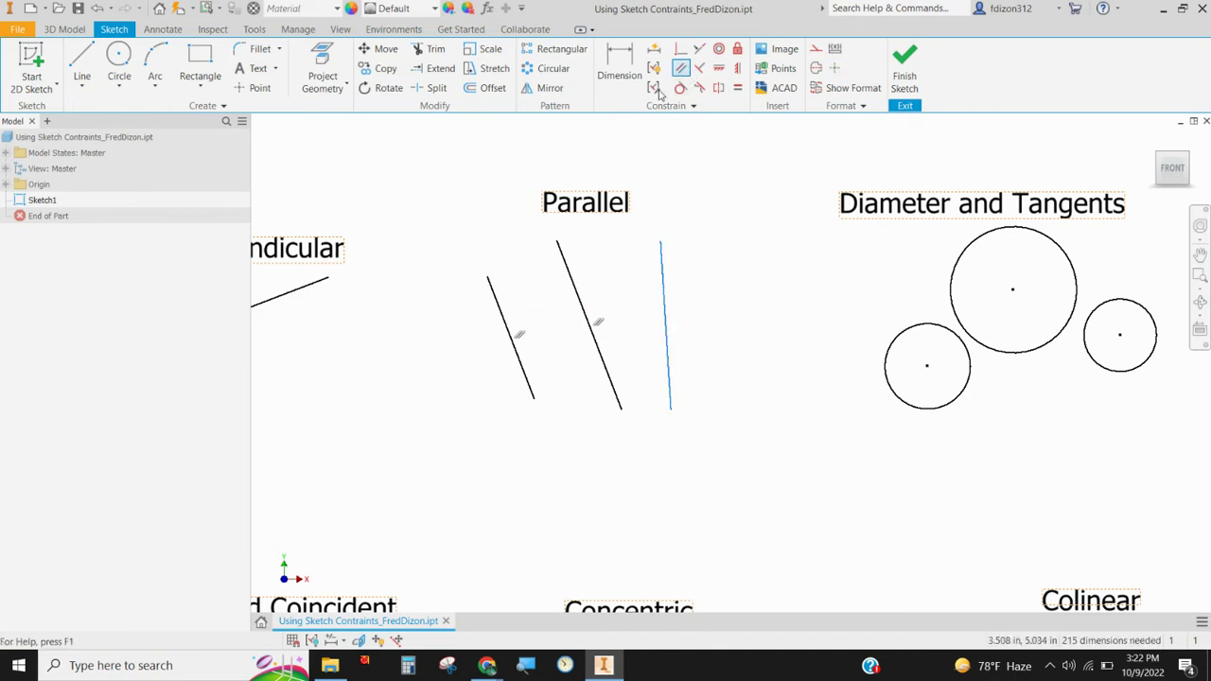
pyautogui.click(574, 284)
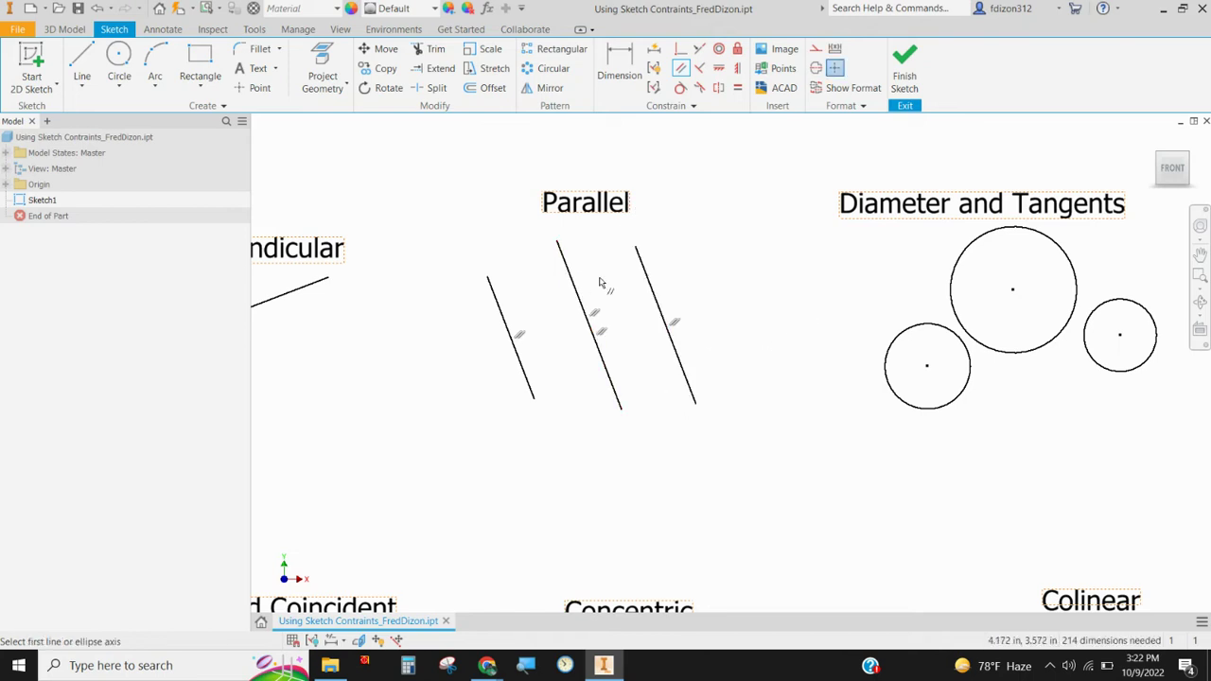
pyautogui.click(96, 7)
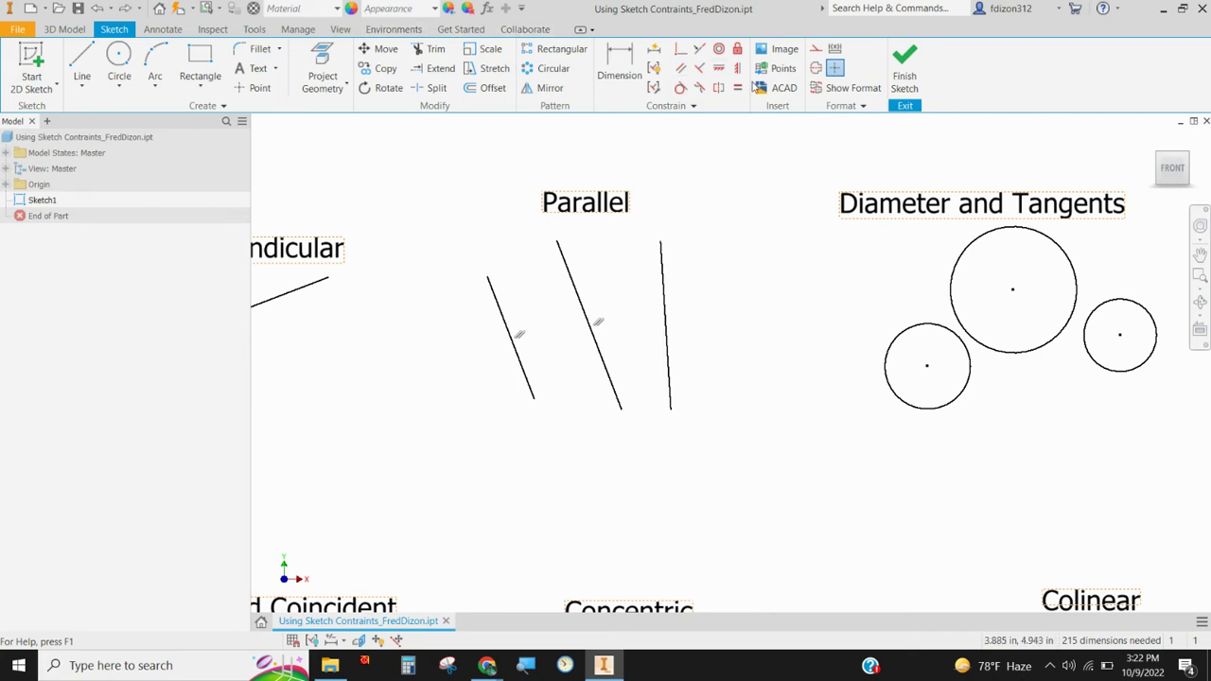
pyautogui.click(681, 68)
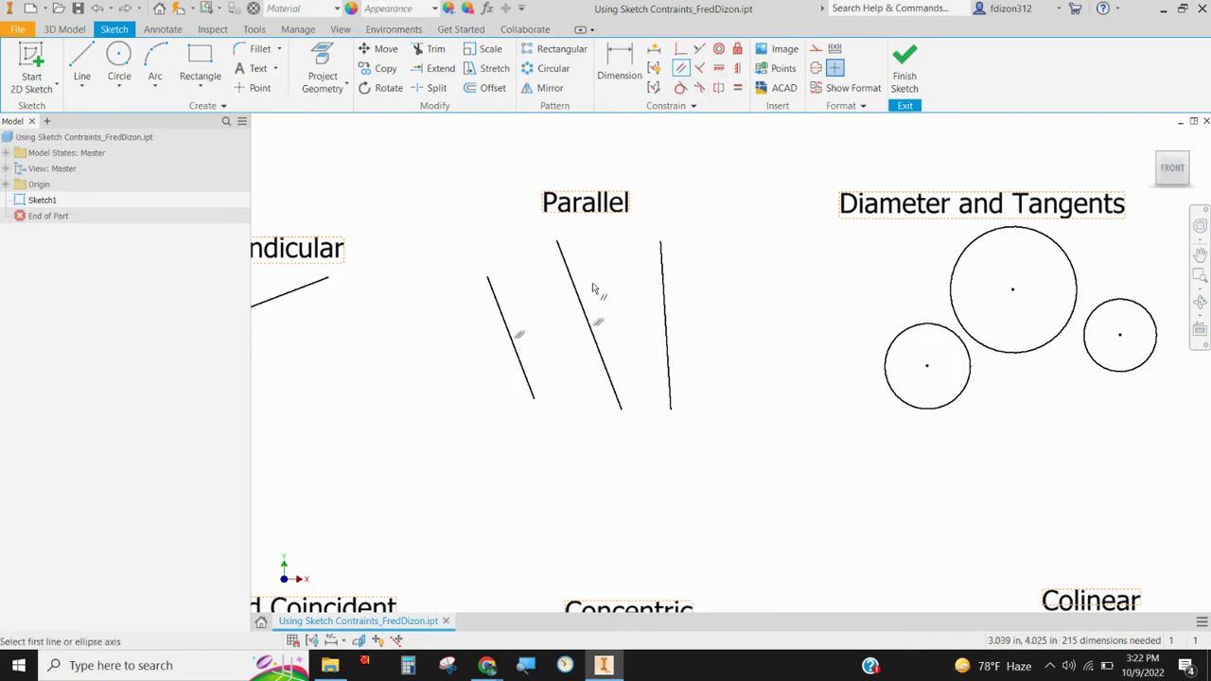
pyautogui.click(587, 313)
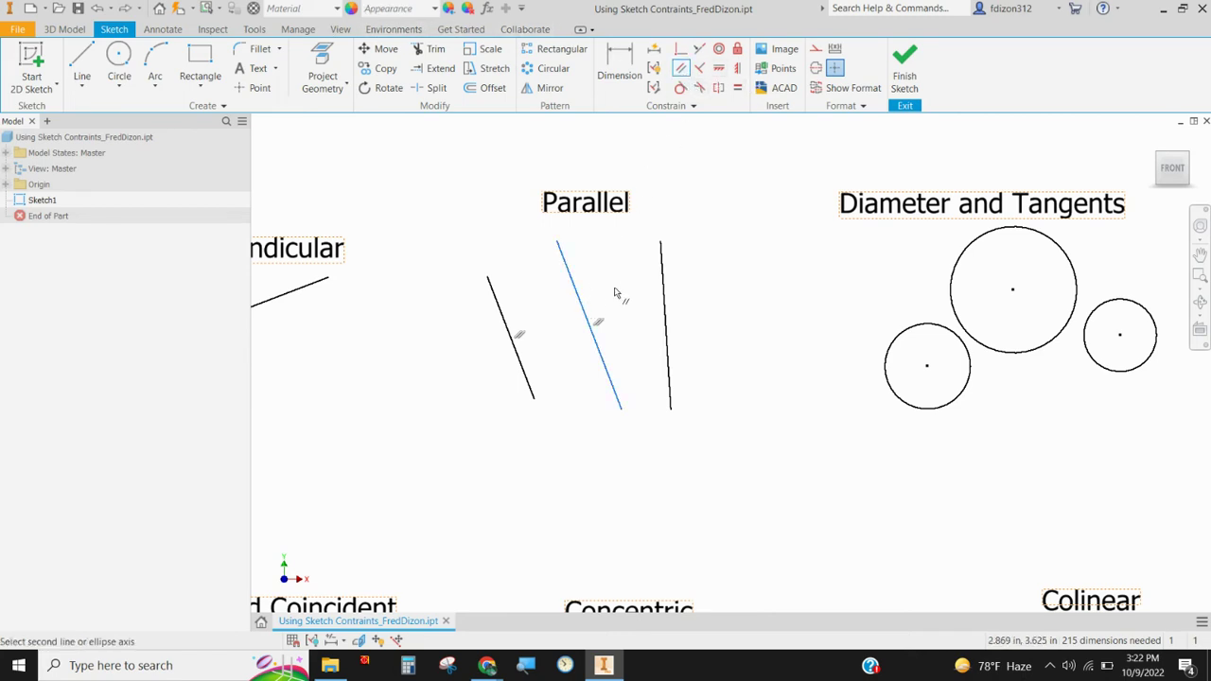
pyautogui.click(665, 289)
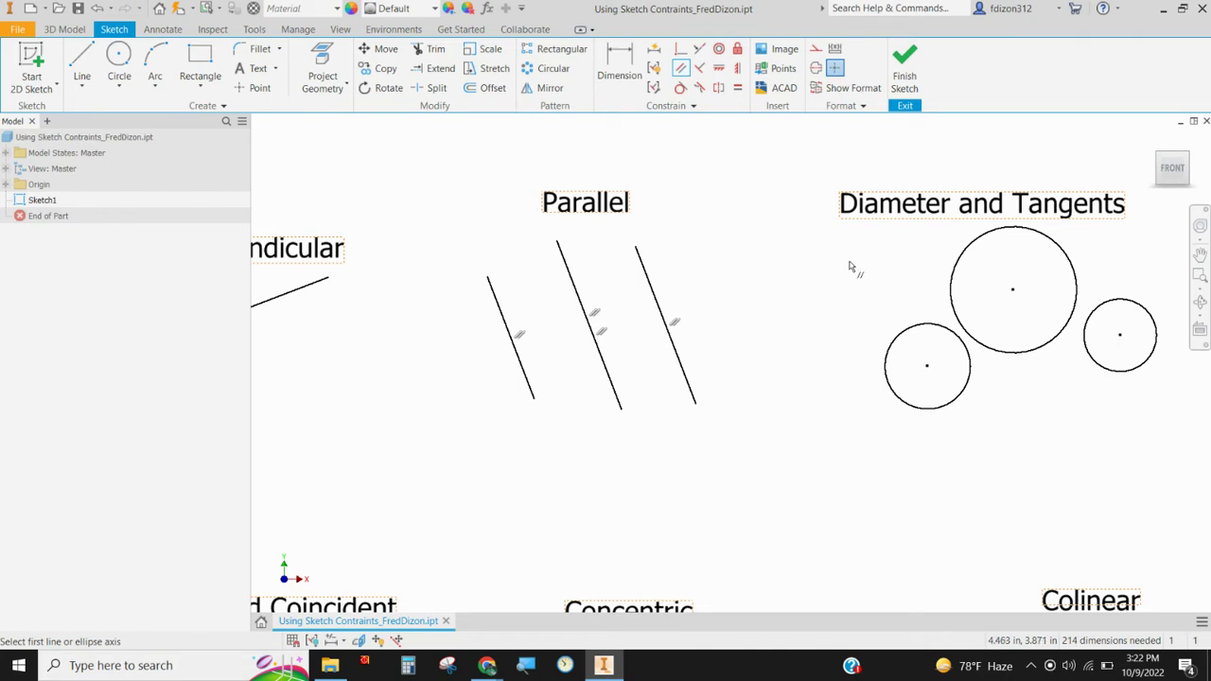
# Pan to the Diameter and Tangents circles and cancel the Parallel command.
pyautogui.moveTo(850, 267)
pyautogui.mouseDown(button='middle')
pyautogui.moveTo(630, 308)
pyautogui.moveTo(457, 300)
pyautogui.moveTo(458, 282)
pyautogui.mouseUp(button='middle')
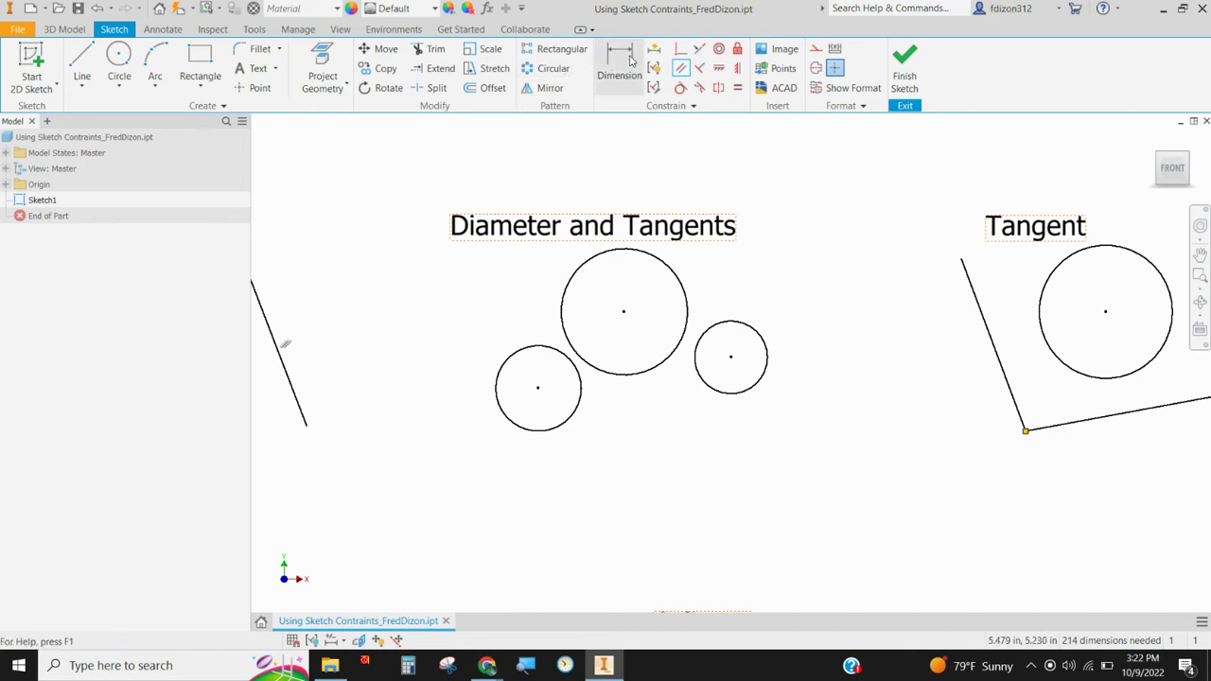
pyautogui.click(681, 68)
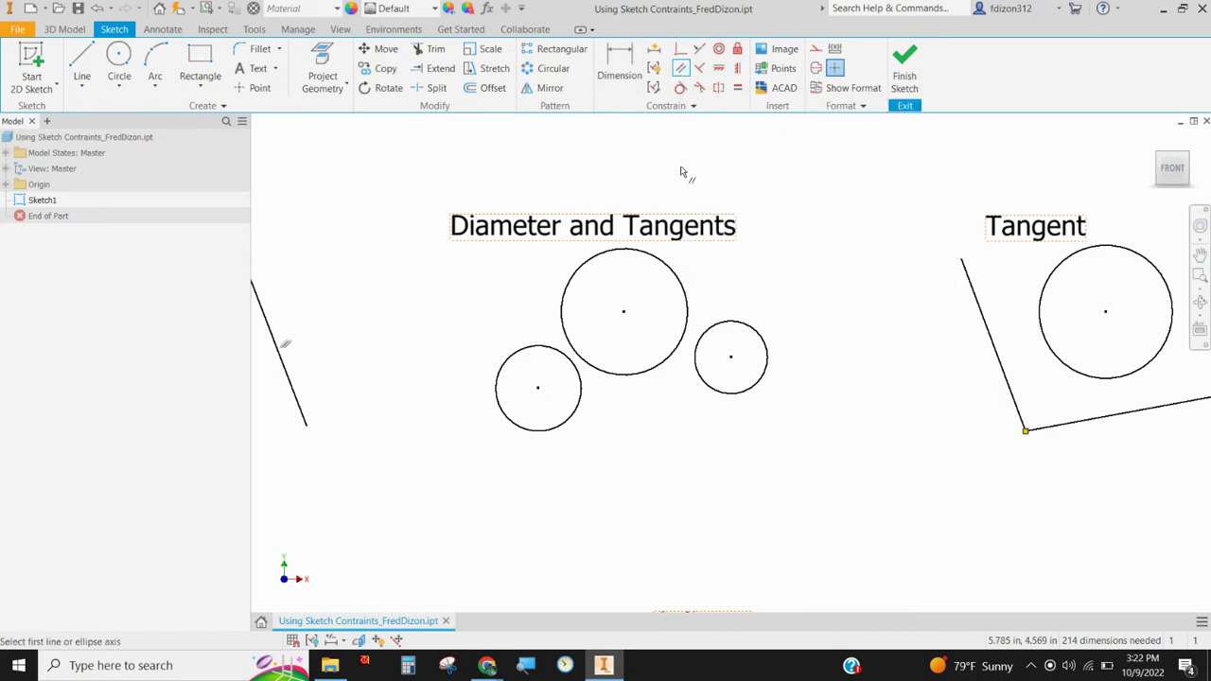
pyautogui.rightClick(771, 156)
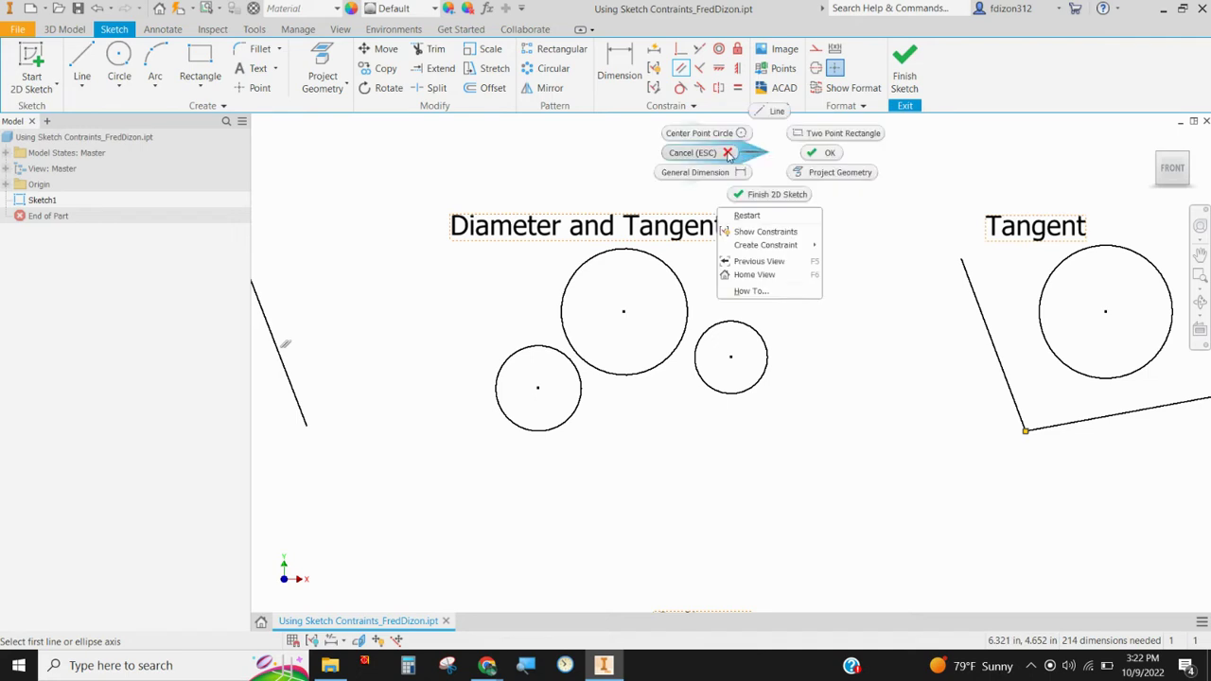
pyautogui.click(728, 153)
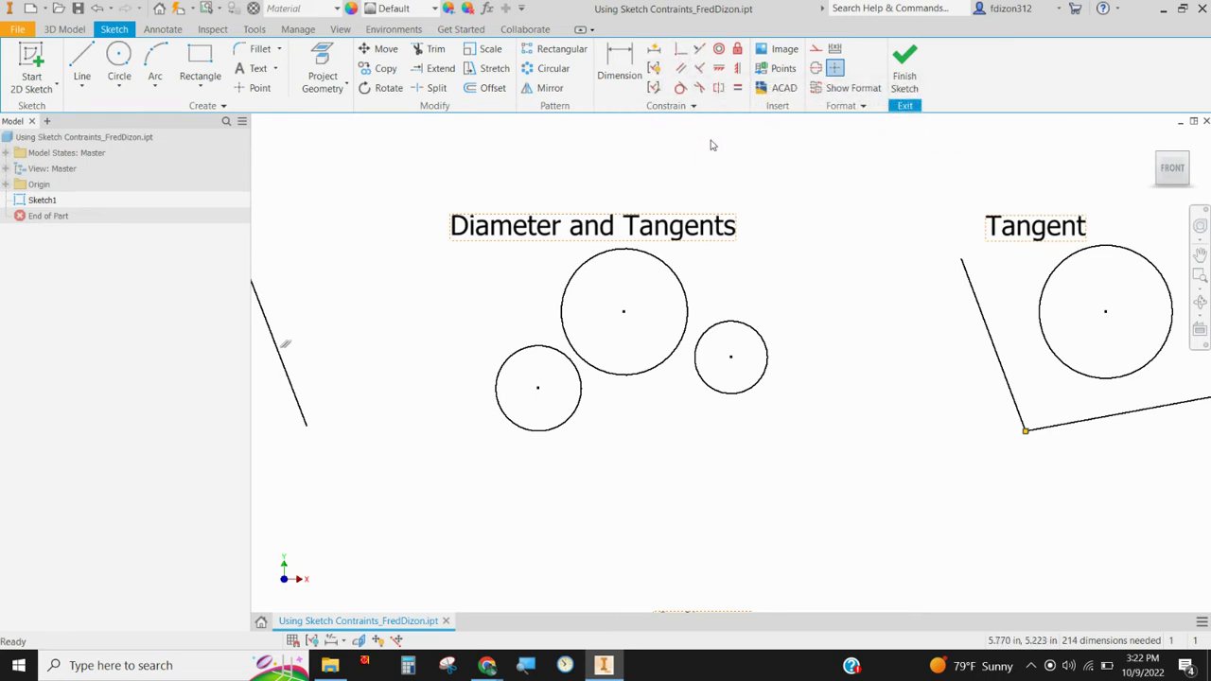
pyautogui.moveTo(775, 186); pyautogui.dragTo(736, 171, button='middle')
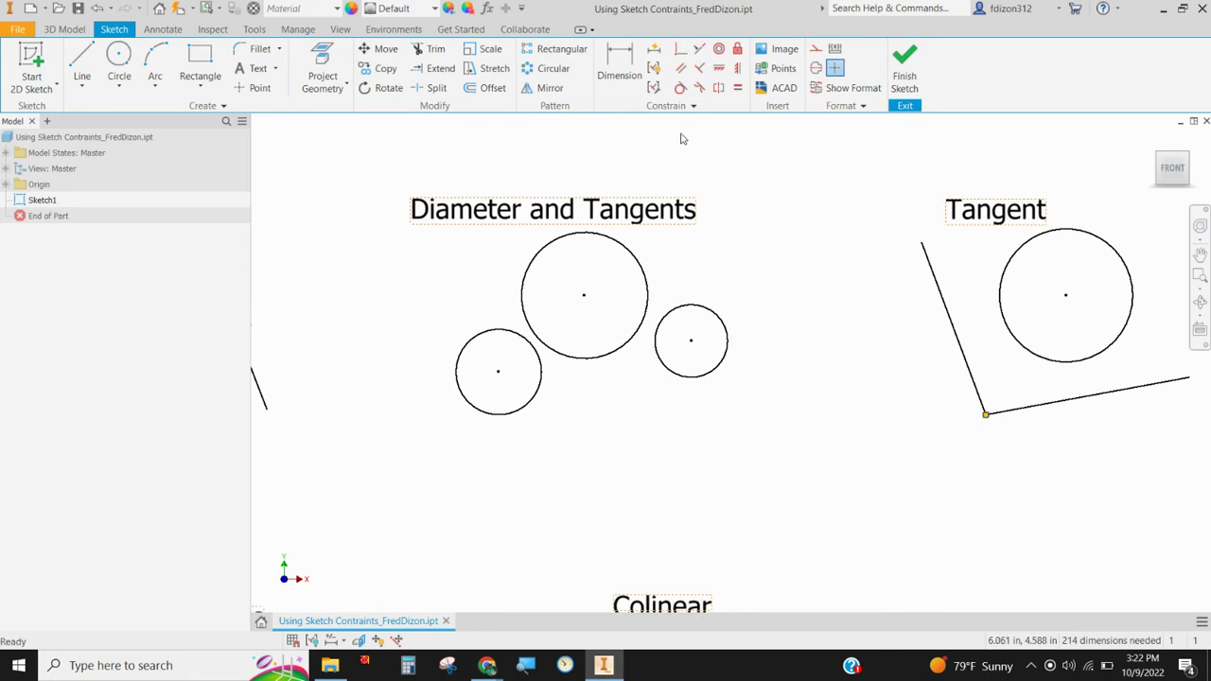
# Dimension the large Diameter and Tangents circle to .750, redoing it after undoing the first try.
pyautogui.click(634, 64)
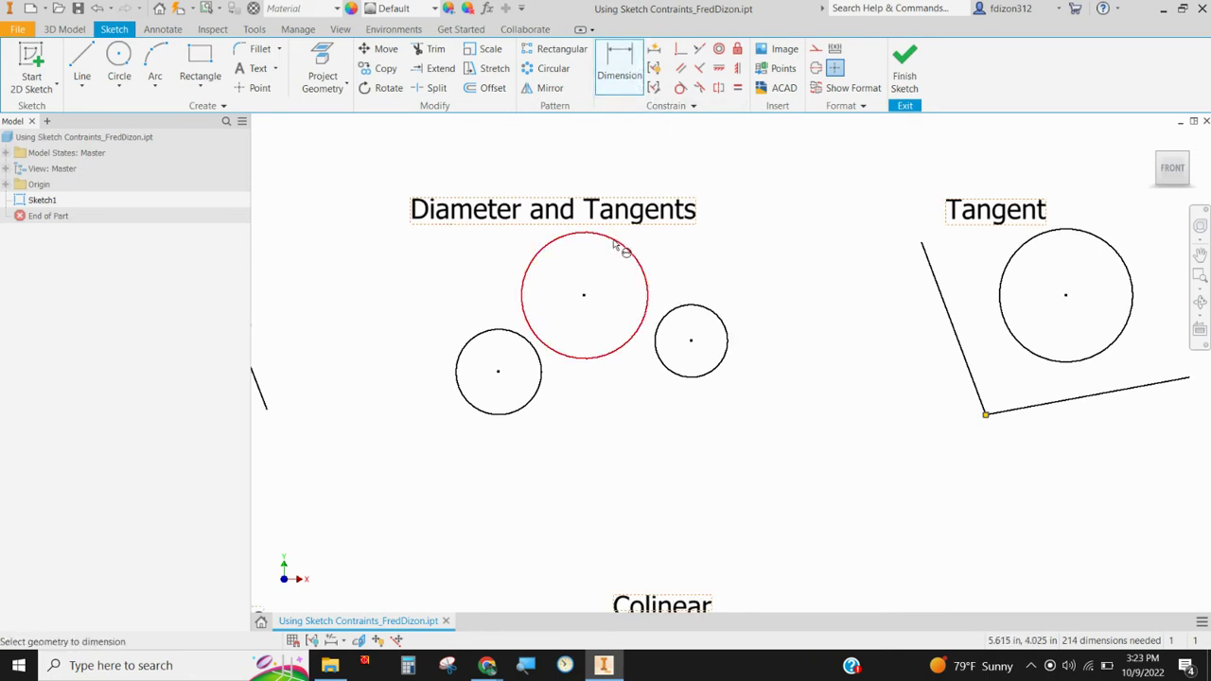
pyautogui.click(615, 243)
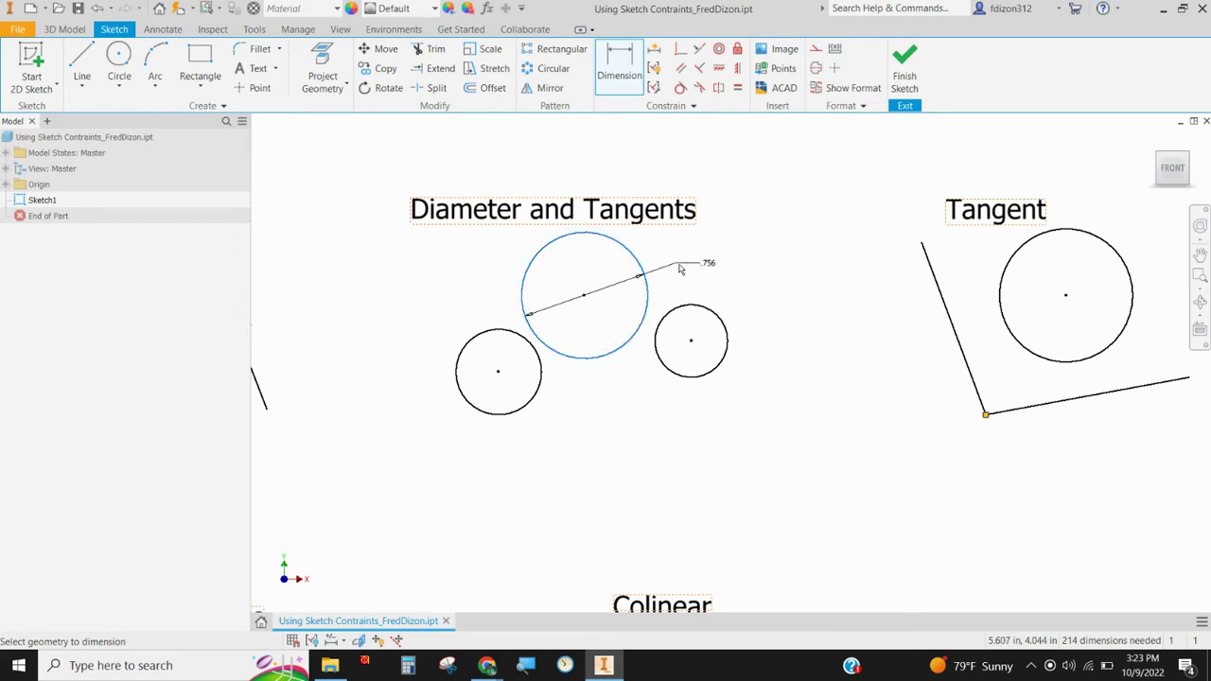
pyautogui.click(660, 248)
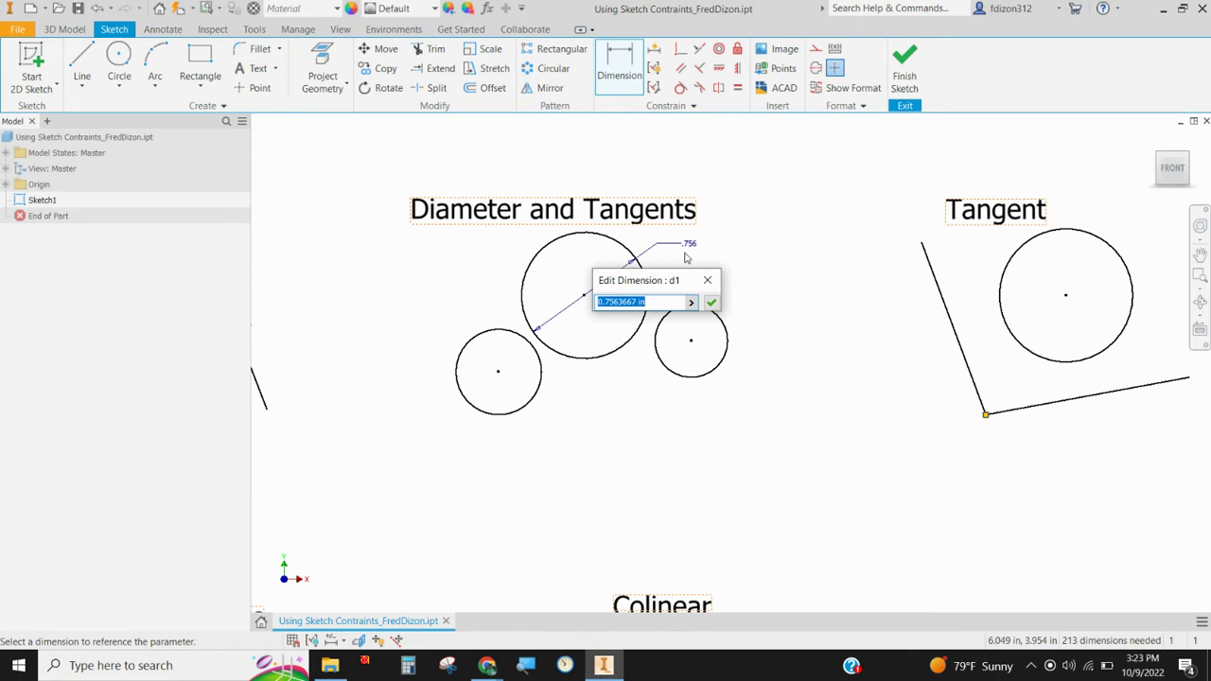
pyautogui.write('.75')
pyautogui.press('Return')
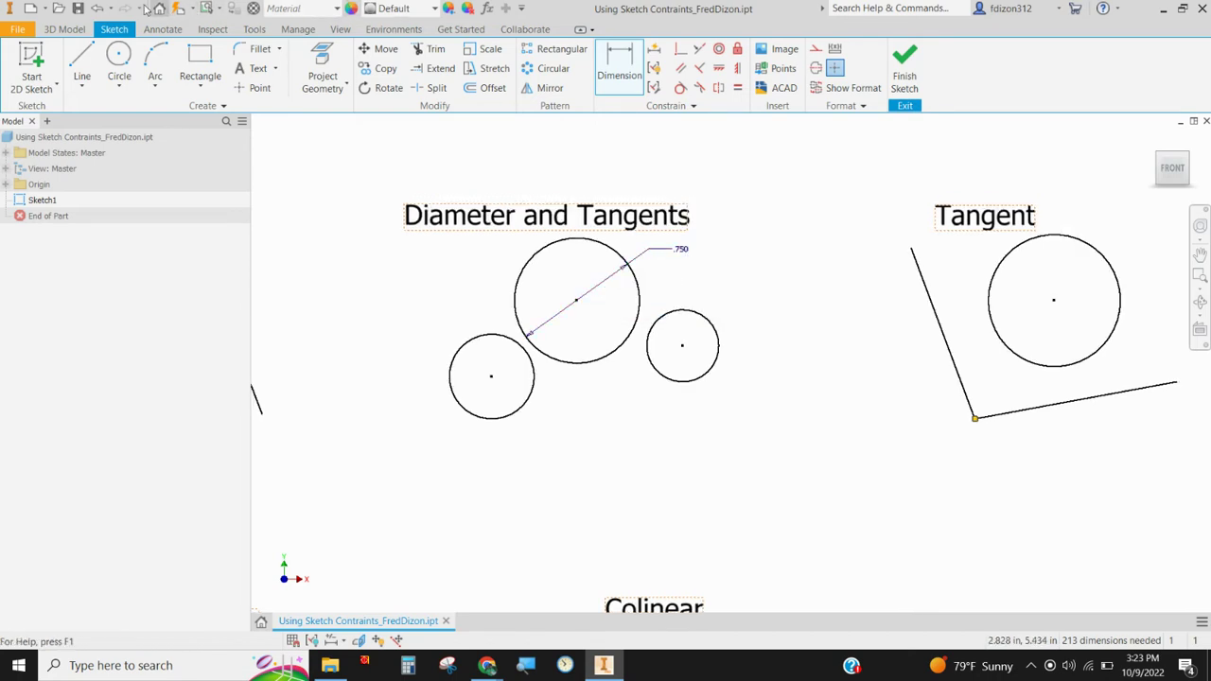
pyautogui.click(99, 9)
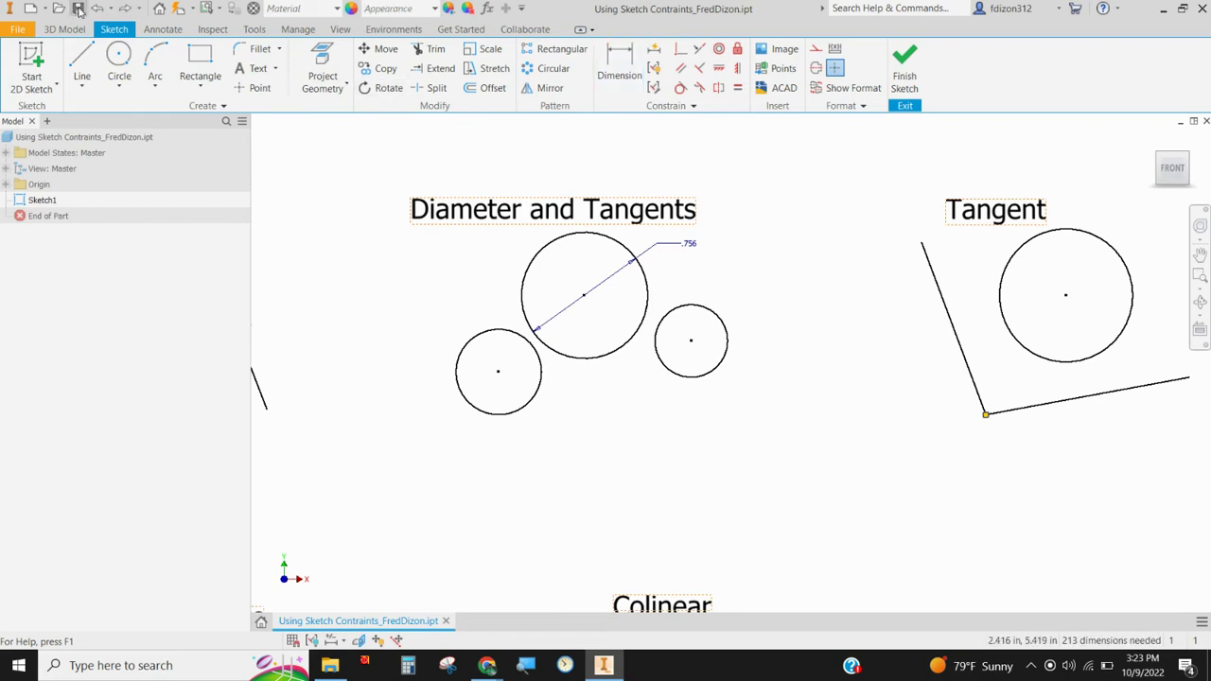
pyautogui.click(99, 9)
pyautogui.click(620, 74)
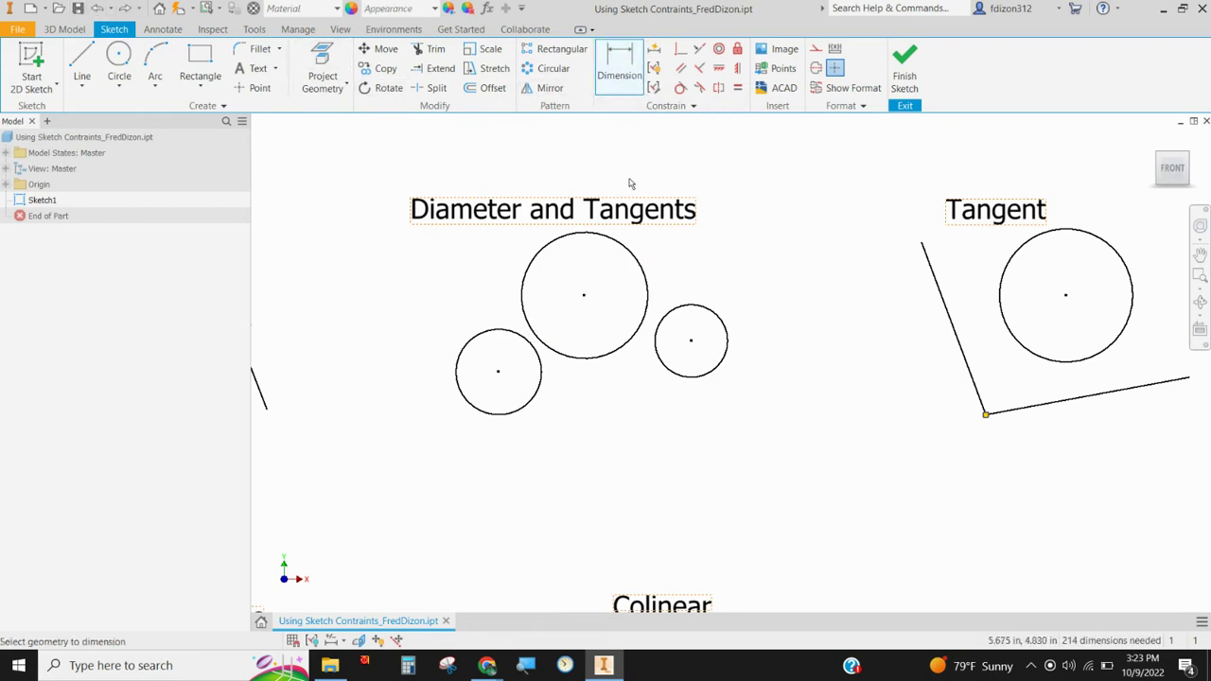
pyautogui.click(624, 248)
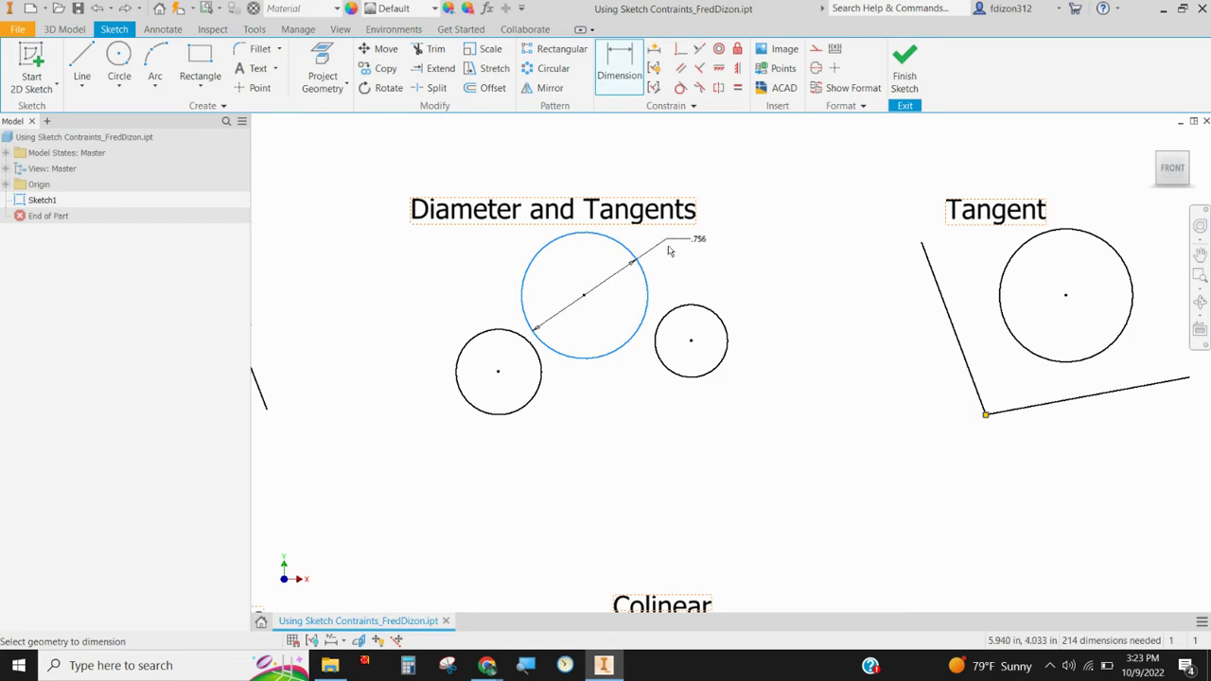
pyautogui.click(660, 253)
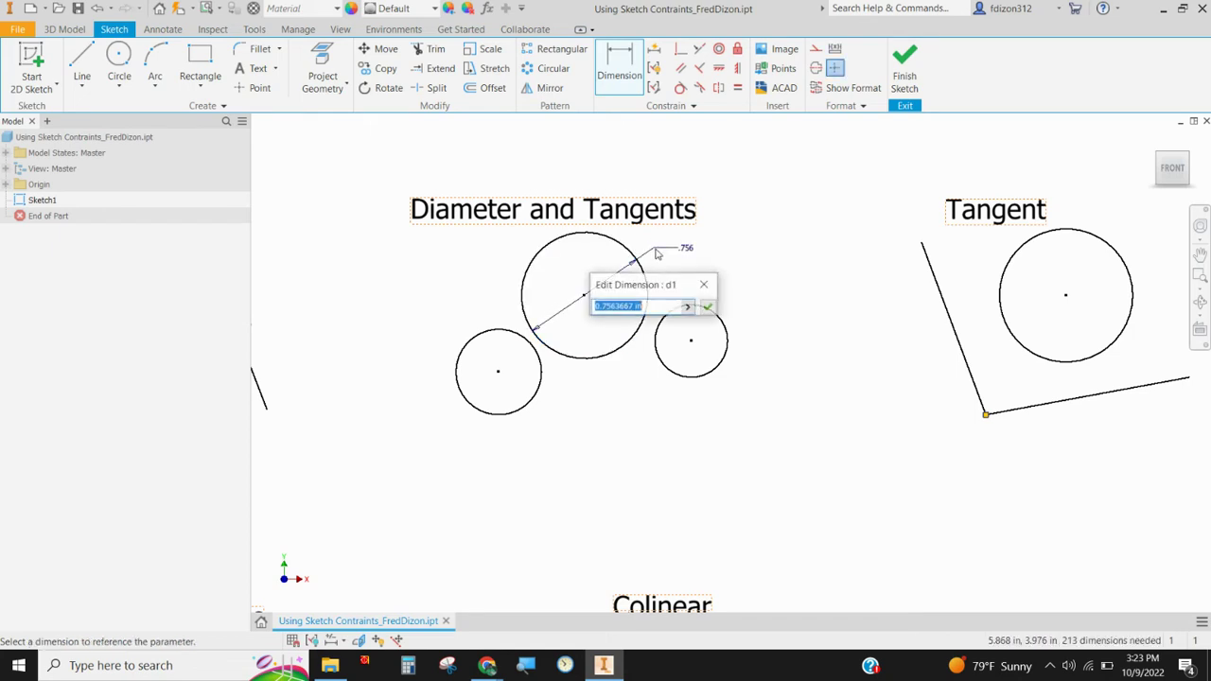
pyautogui.write('.75')
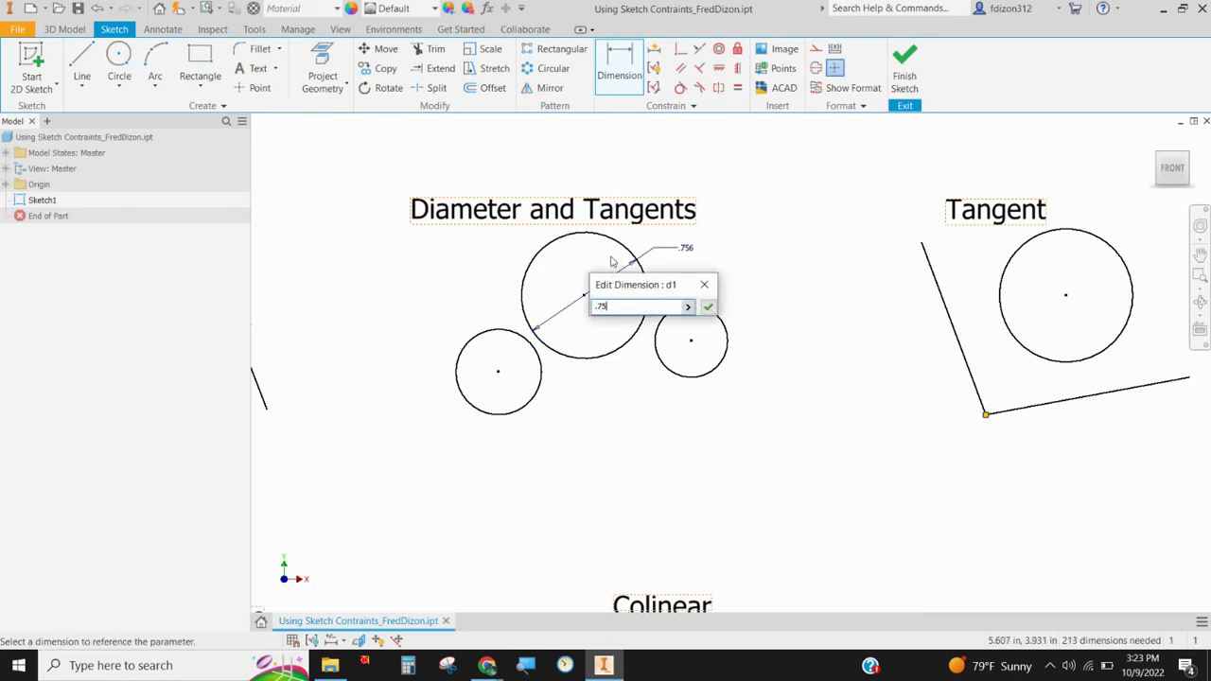
pyautogui.click(707, 306)
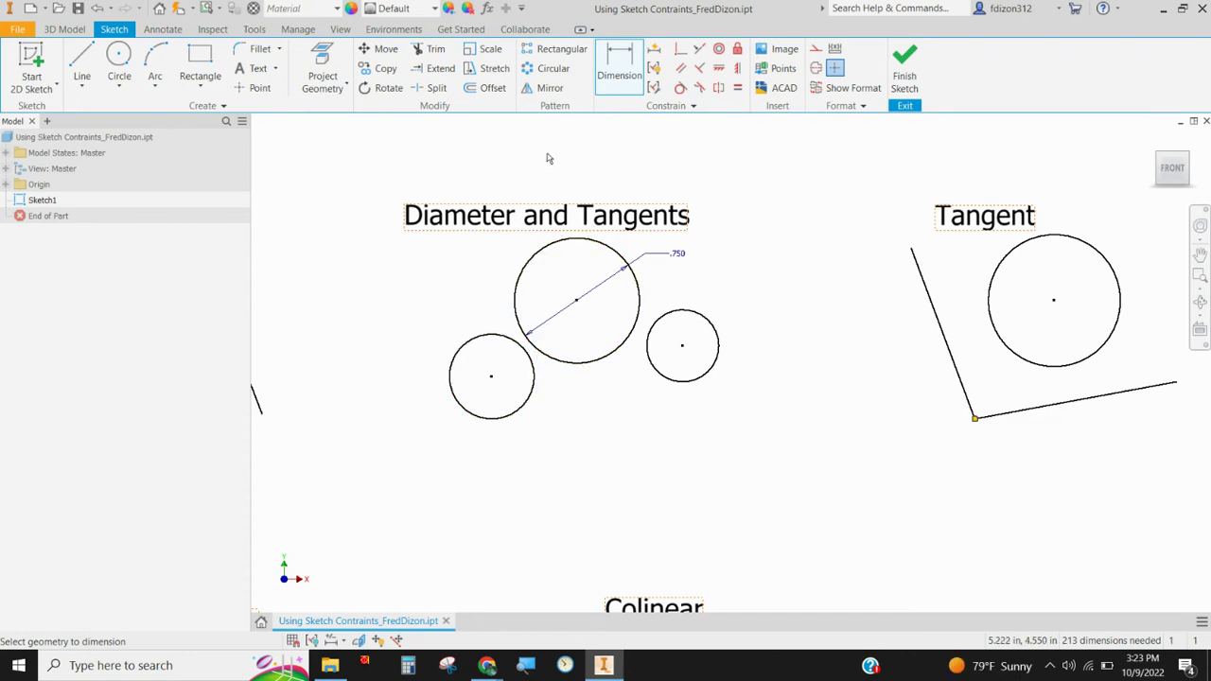
# Make the left small circle tangent to the large circle.
pyautogui.click(680, 87)
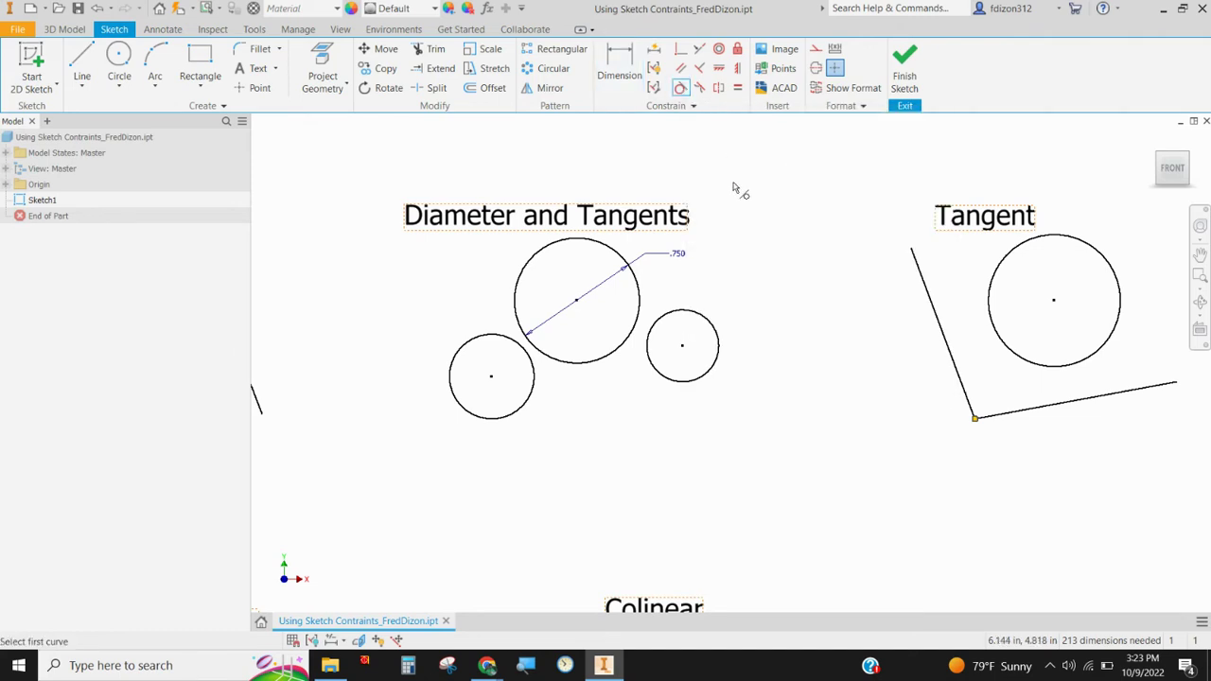
pyautogui.click(530, 359)
pyautogui.click(543, 358)
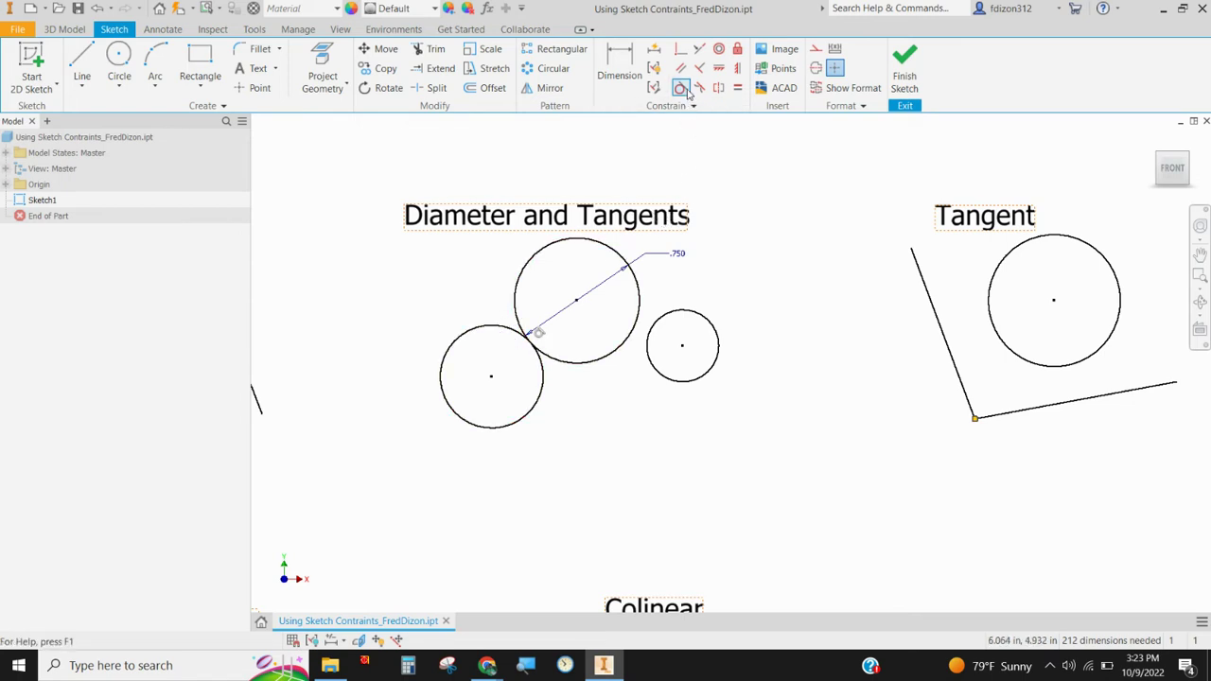
# Give the right small circle a .400 diameter dimension.
pyautogui.click(620, 65)
pyautogui.click(716, 332)
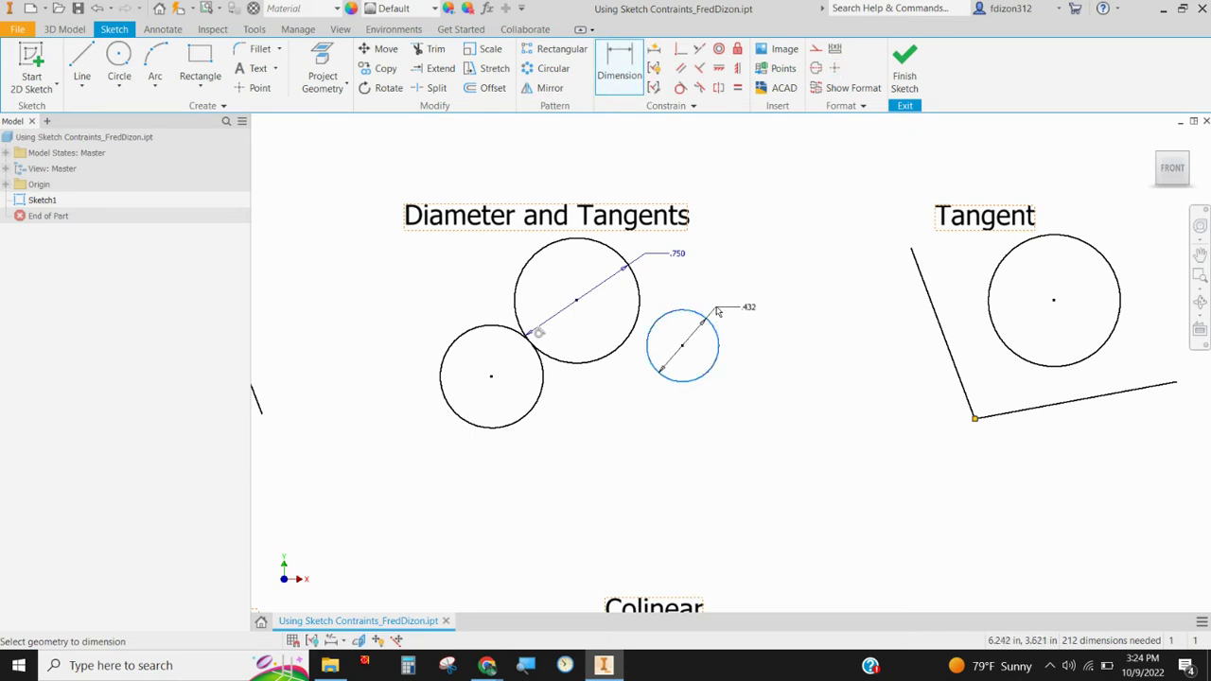
pyautogui.click(719, 304)
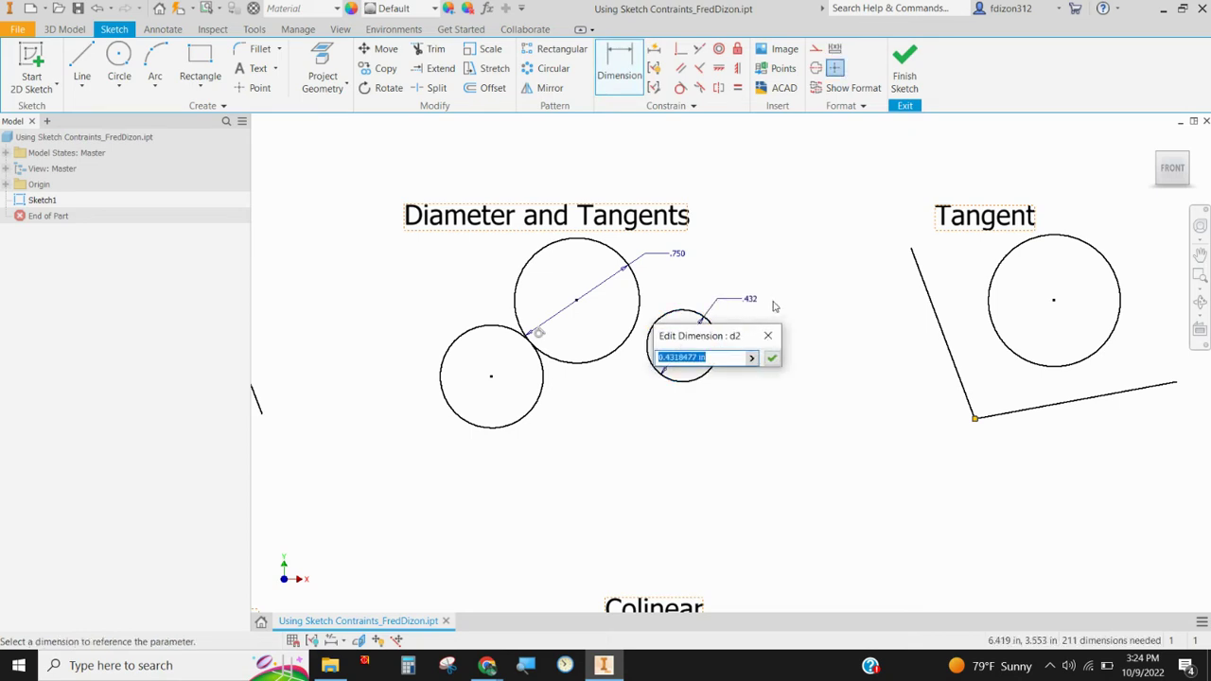
pyautogui.press('BackSpace')
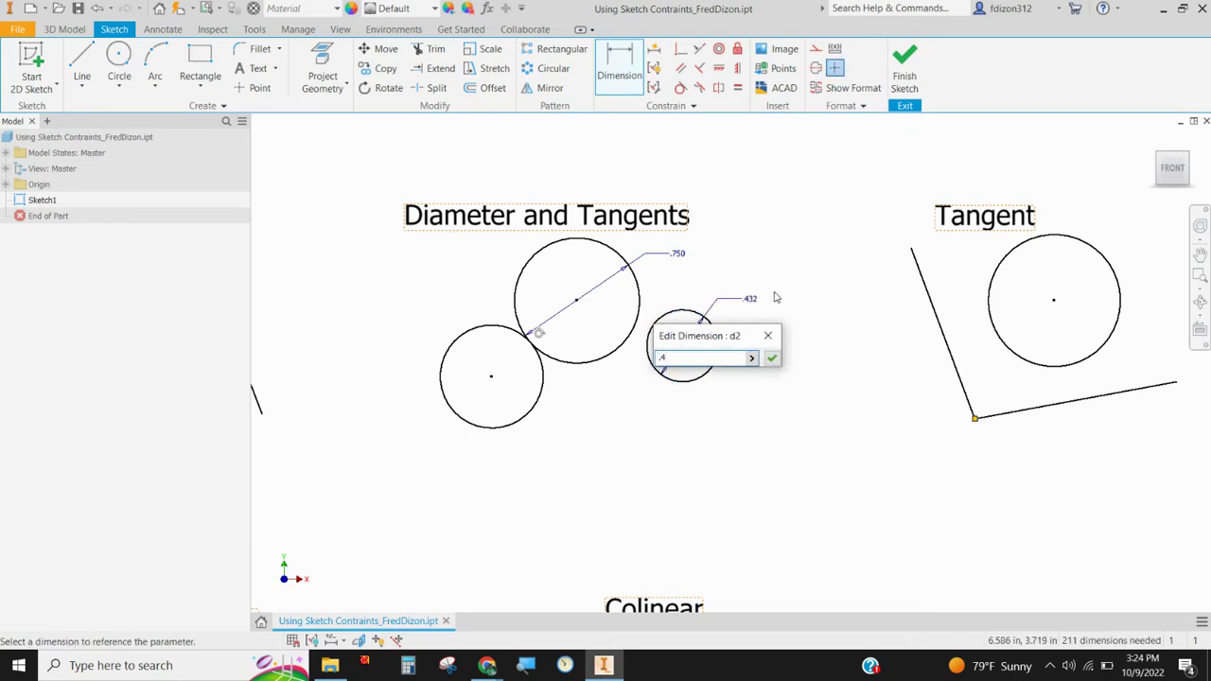
pyautogui.click(772, 357)
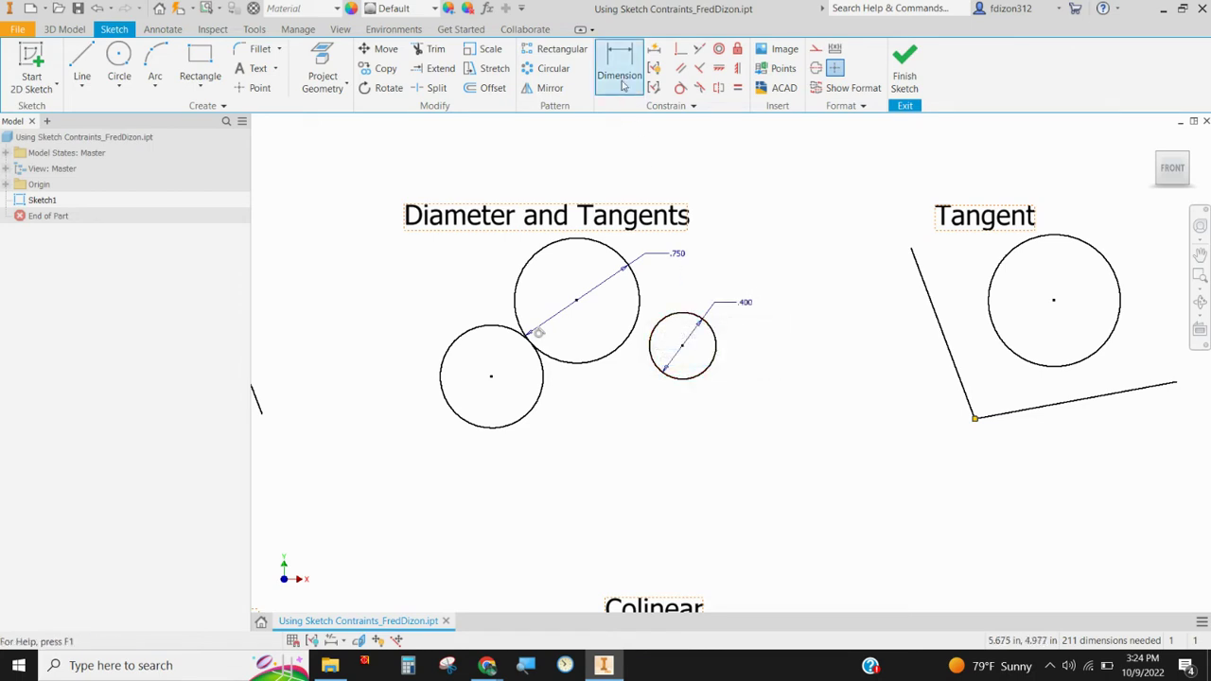
# Make the right small circle tangent to the large circle.
pyautogui.click(680, 88)
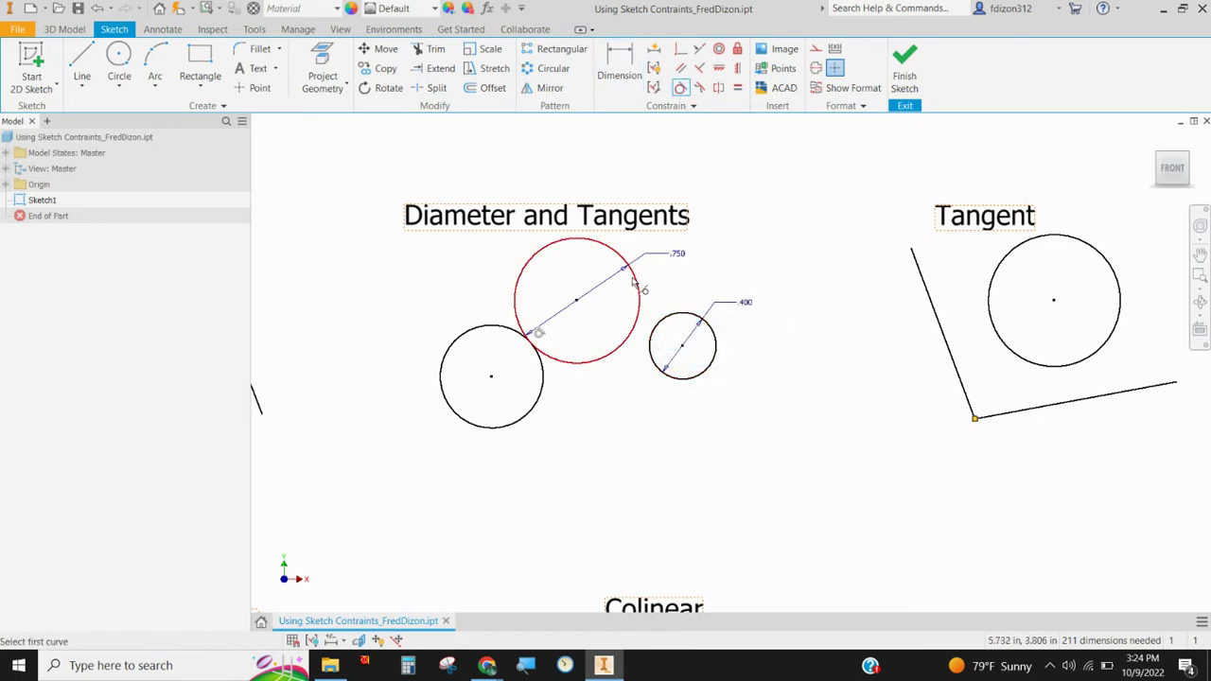
pyautogui.click(634, 338)
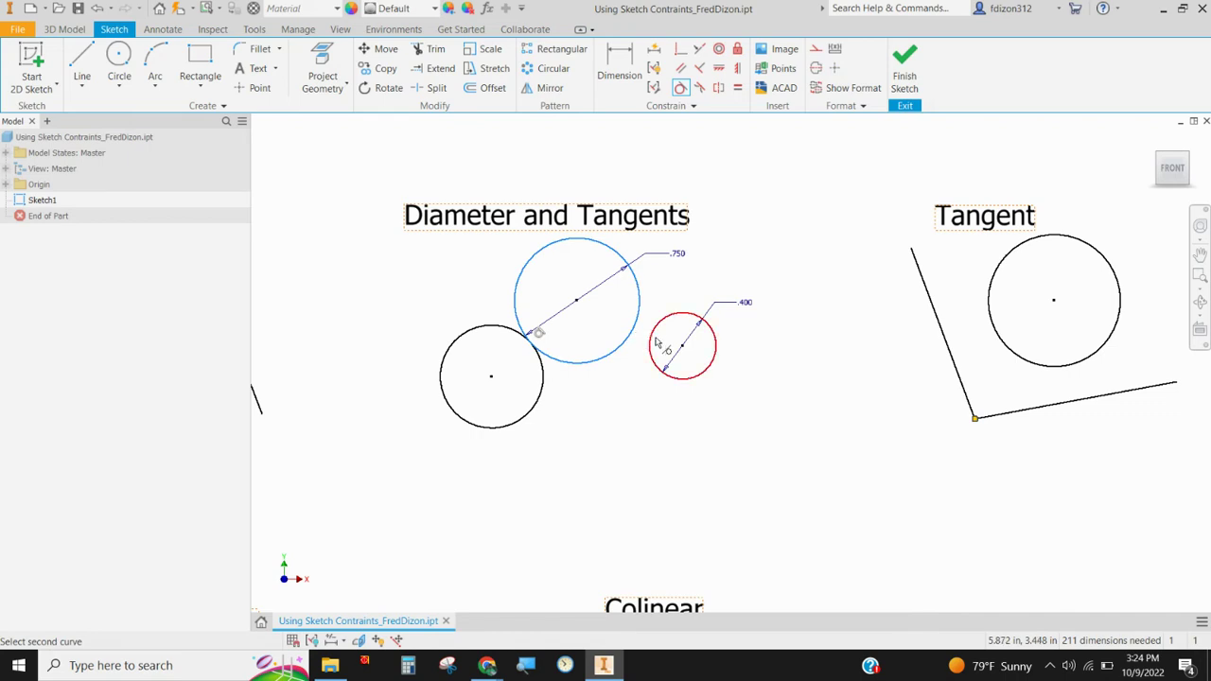
pyautogui.click(652, 342)
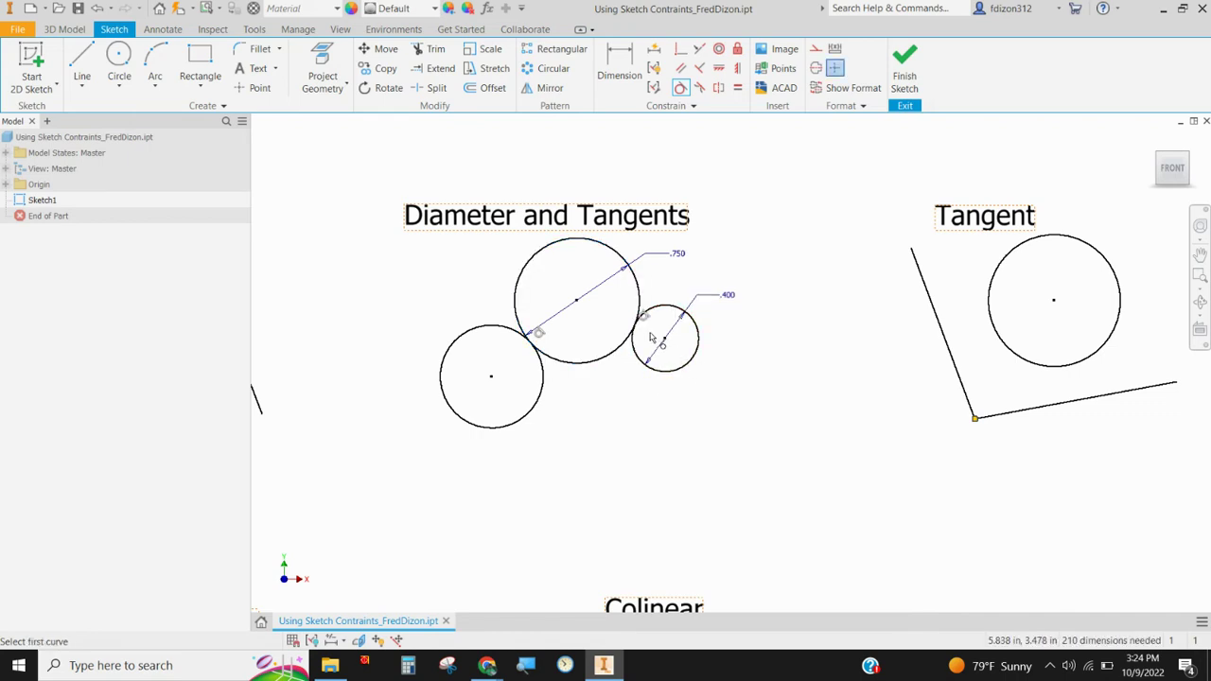
# Make the Tangent example circle tangent to both the left line and the bottom line.
pyautogui.scroll(1, 651, 338)
pyautogui.scroll(-5, 659, 338)
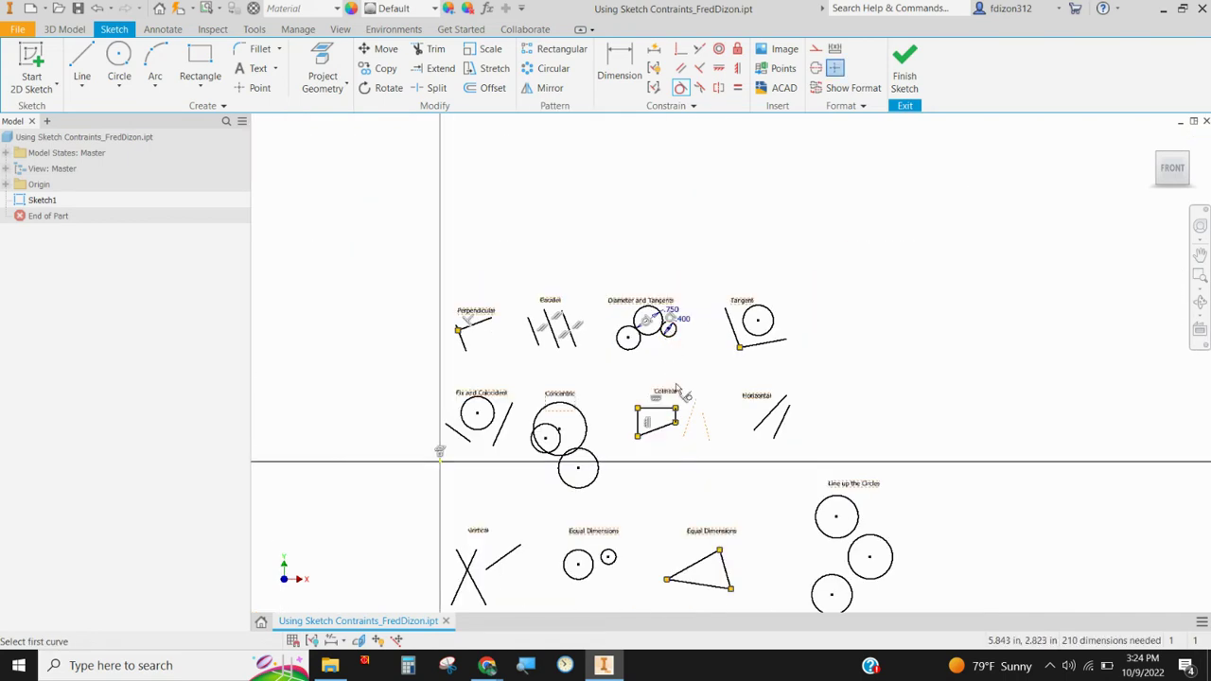
pyautogui.moveTo(731, 439)
pyautogui.mouseDown(button='middle')
pyautogui.moveTo(659, 341)
pyautogui.moveTo(697, 396)
pyautogui.moveTo(696, 255)
pyautogui.moveTo(601, 317)
pyautogui.moveTo(586, 431)
pyautogui.mouseUp(button='middle')
pyautogui.scroll(6, 688, 277)
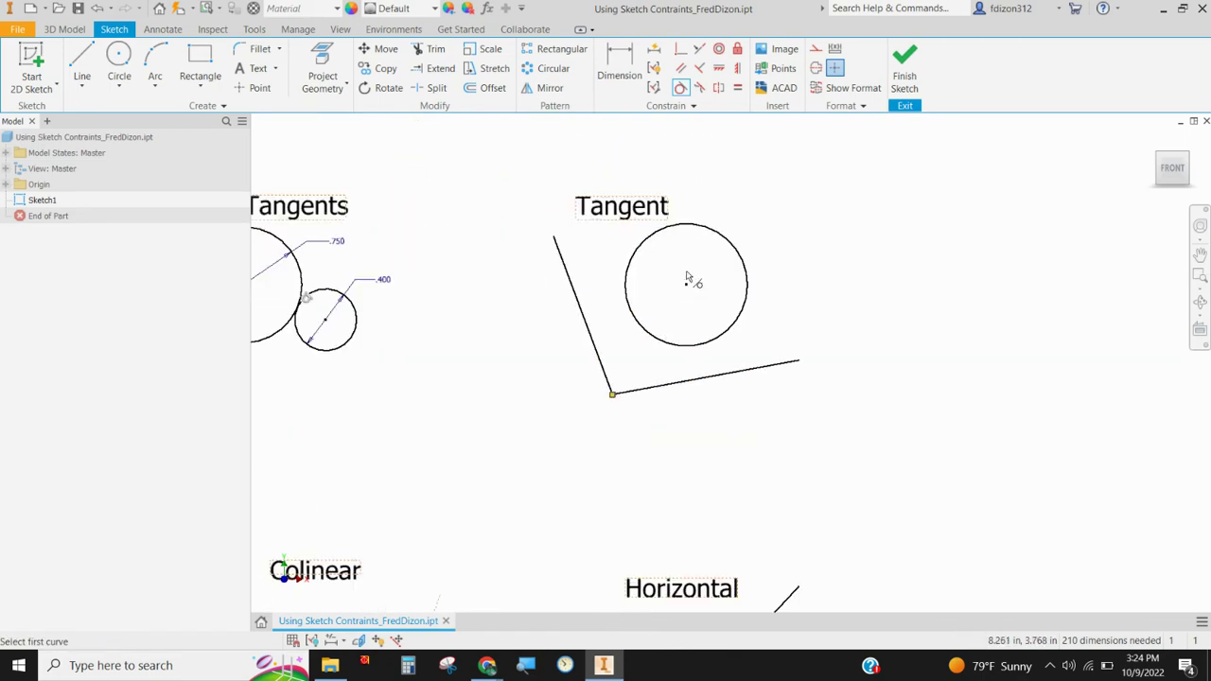
pyautogui.scroll(3, 689, 278)
pyautogui.scroll(-3, 691, 278)
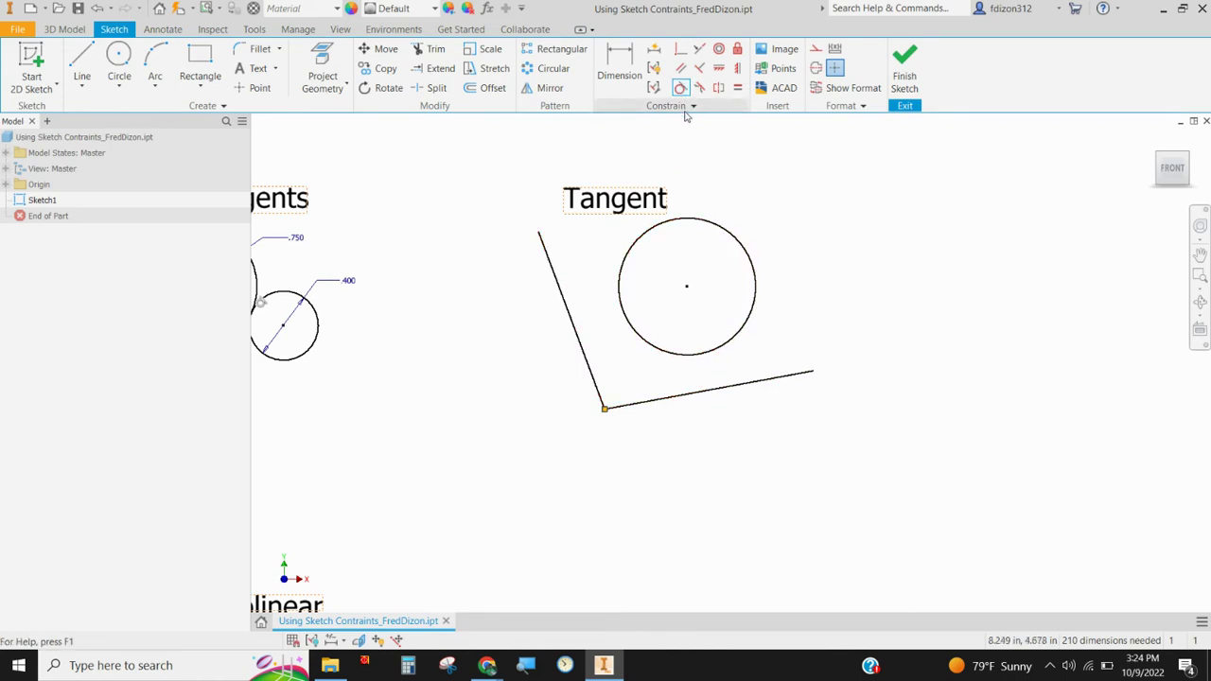
pyautogui.click(622, 295)
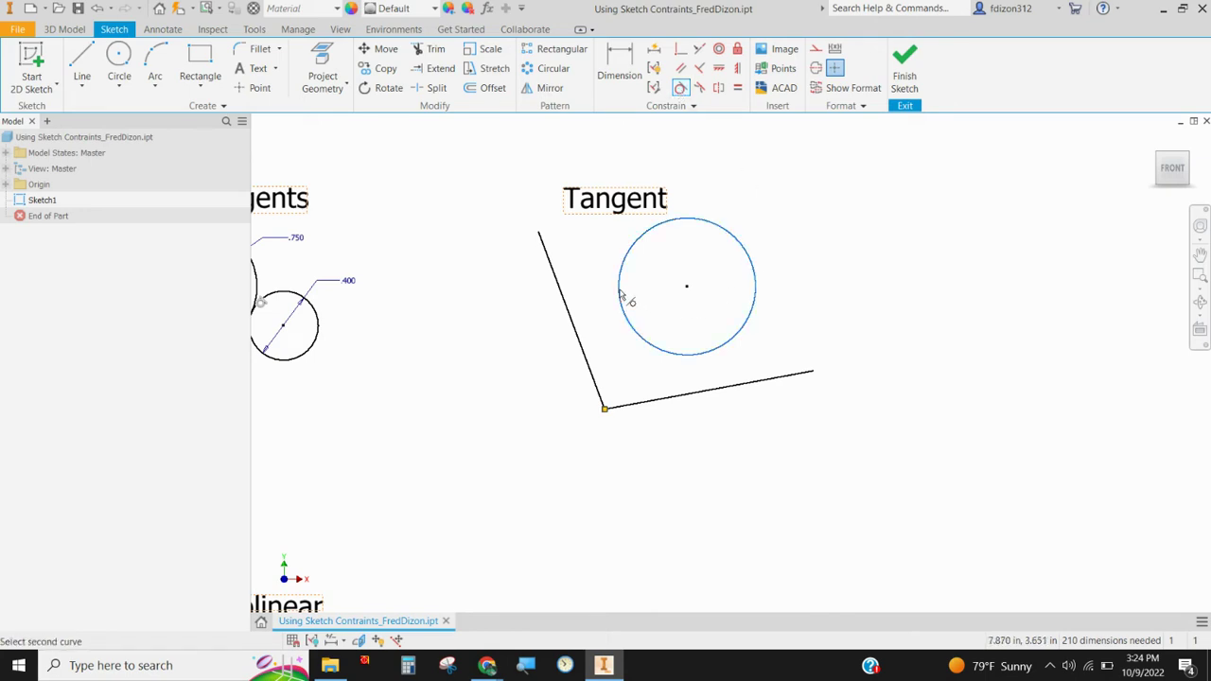
pyautogui.click(579, 336)
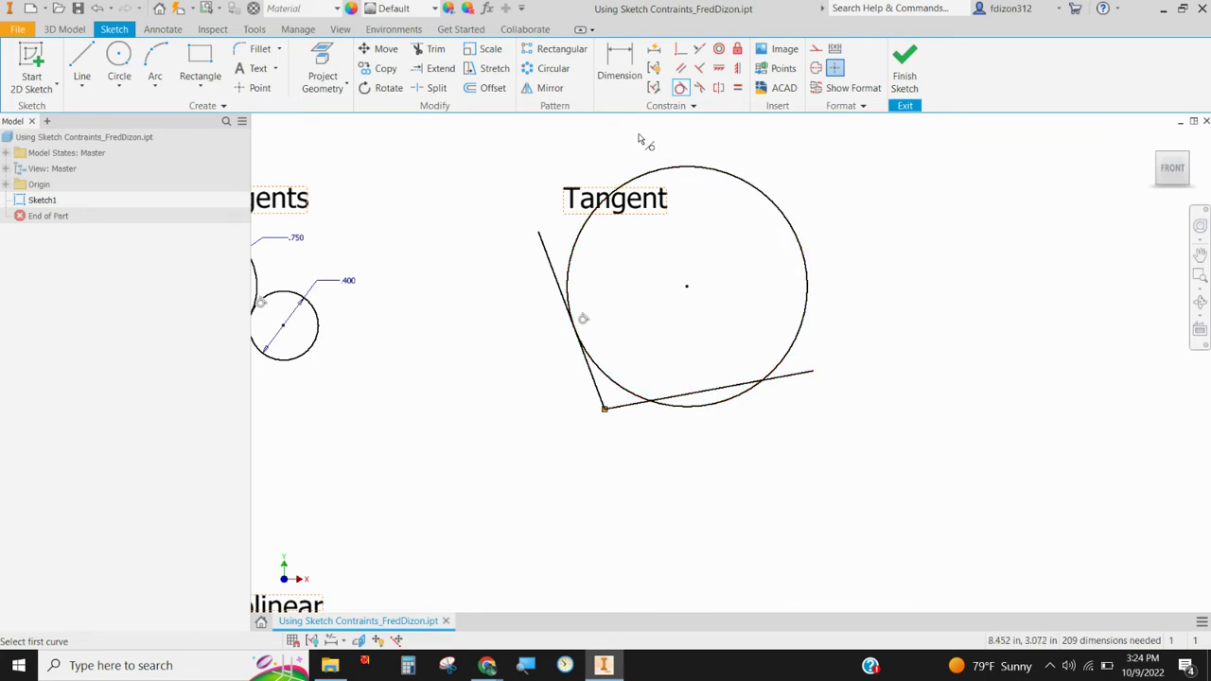
pyautogui.click(744, 394)
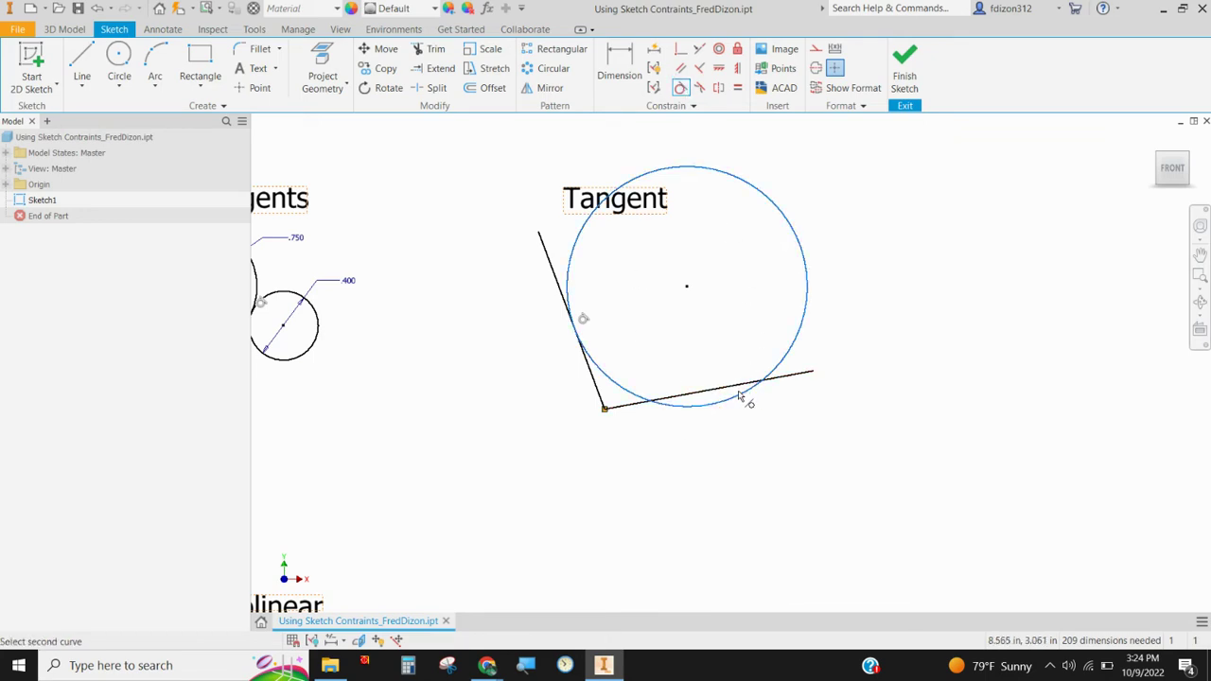
pyautogui.click(737, 390)
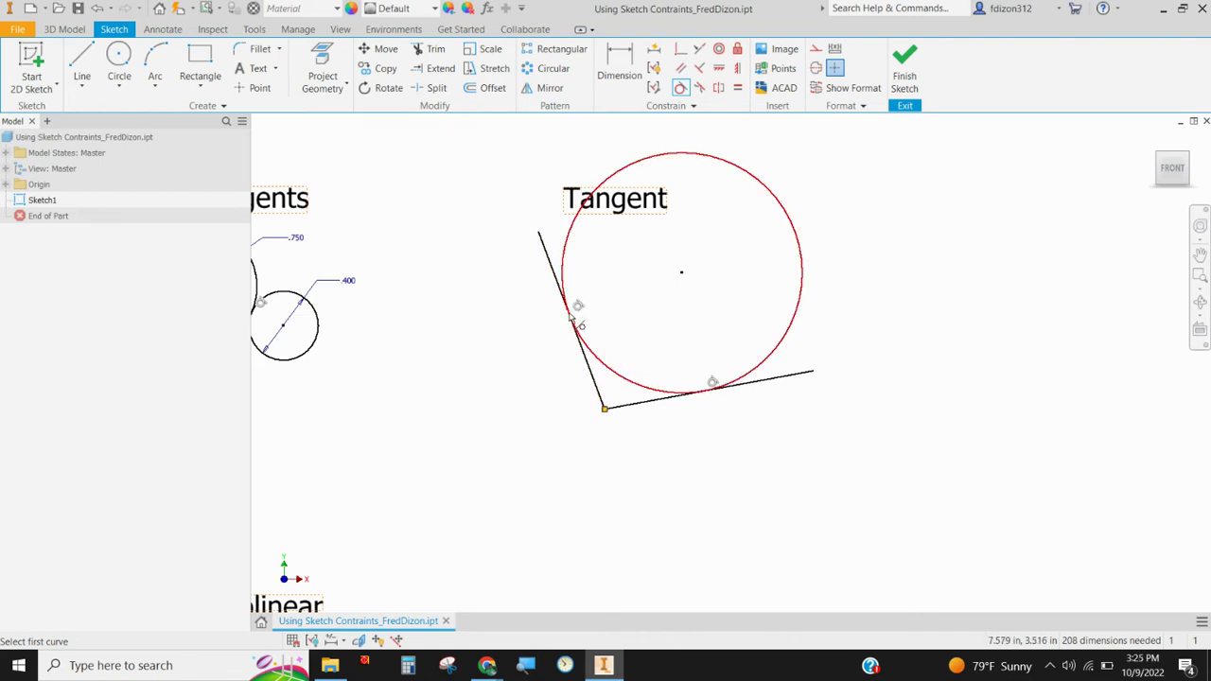
pyautogui.scroll(2, 571, 352)
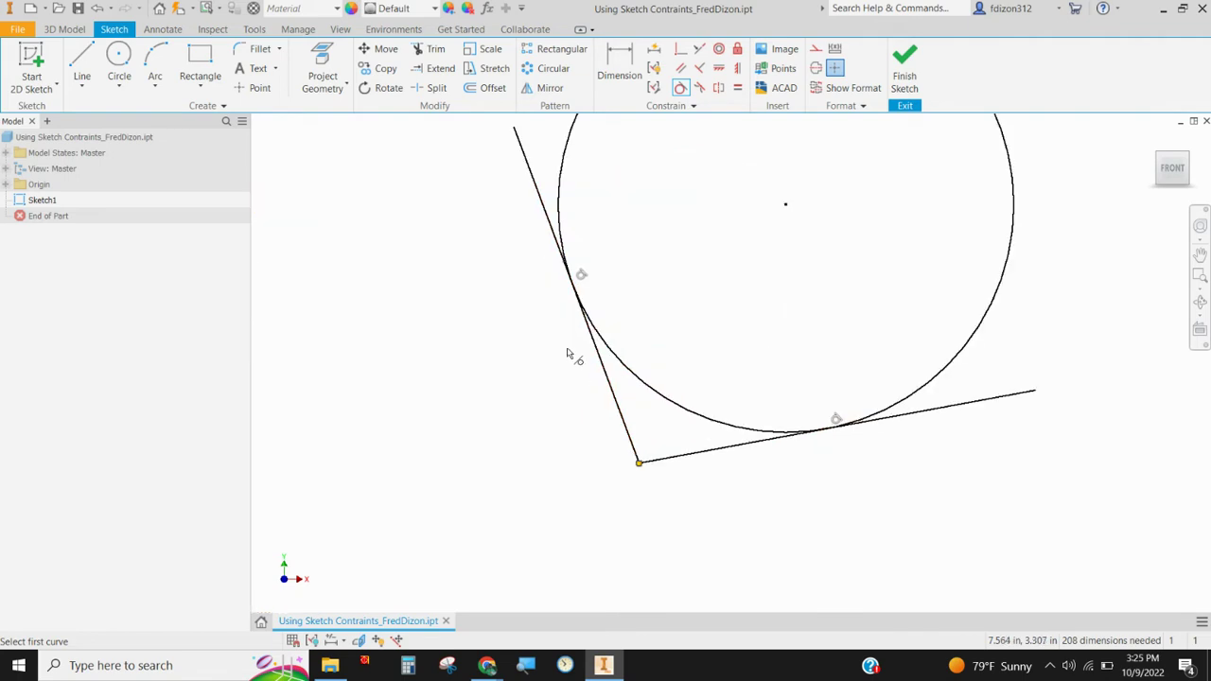
# Bring the Fix and Coincident circle into view and select the Fix constraint.
pyautogui.scroll(-4, 574, 352)
pyautogui.scroll(-3, 579, 346)
pyautogui.moveTo(579, 345)
pyautogui.mouseDown(button='middle')
pyautogui.moveTo(819, 314)
pyautogui.moveTo(1069, 232)
pyautogui.moveTo(868, 252)
pyautogui.mouseUp(button='middle')
pyautogui.scroll(5, 621, 297)
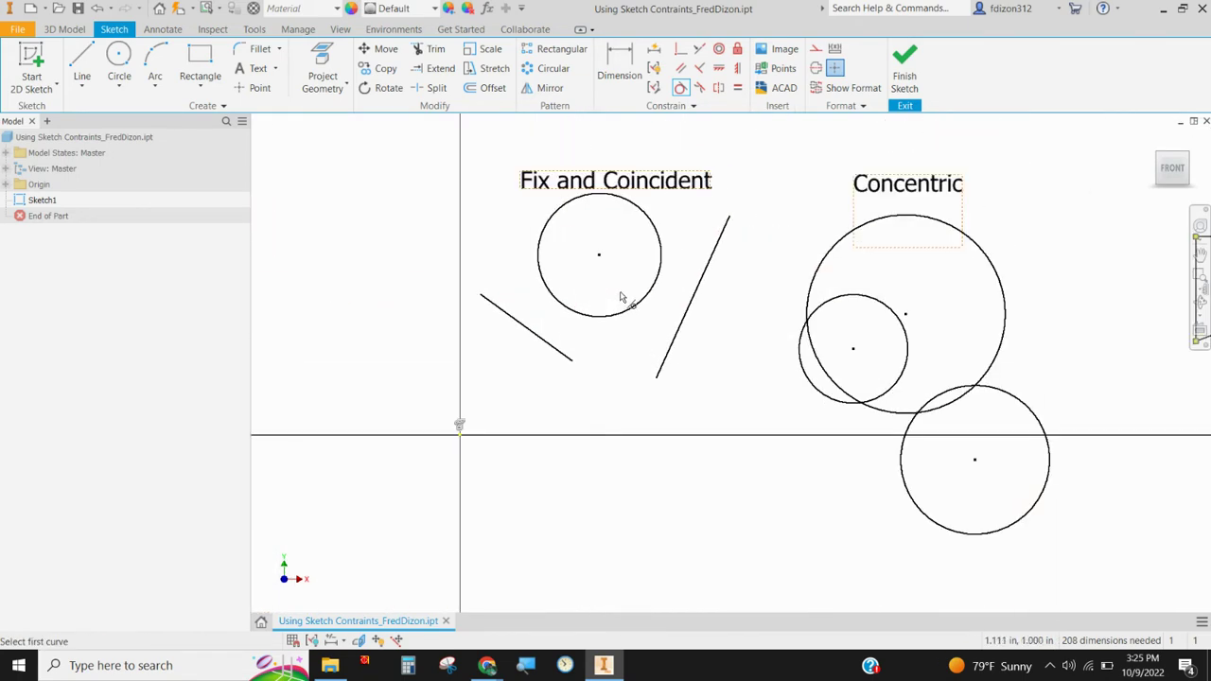
pyautogui.moveTo(638, 281); pyautogui.dragTo(649, 330, button='middle')
pyautogui.scroll(3, 649, 327)
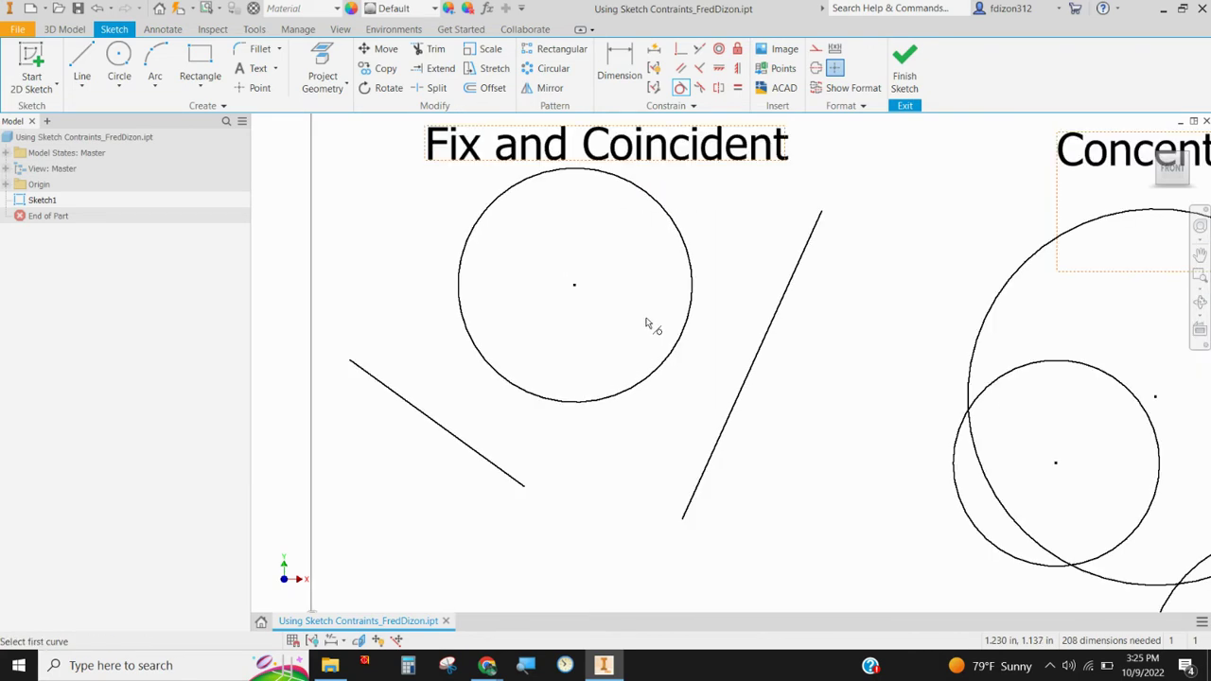
pyautogui.scroll(-3, 658, 320)
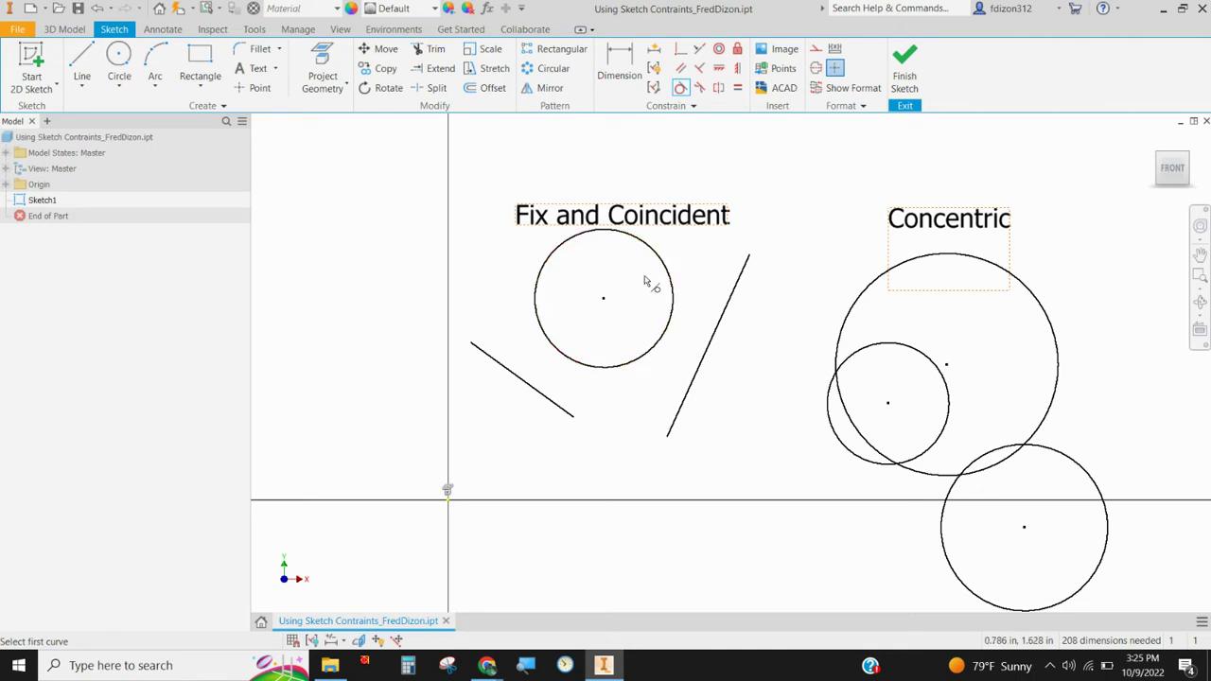
pyautogui.click(739, 50)
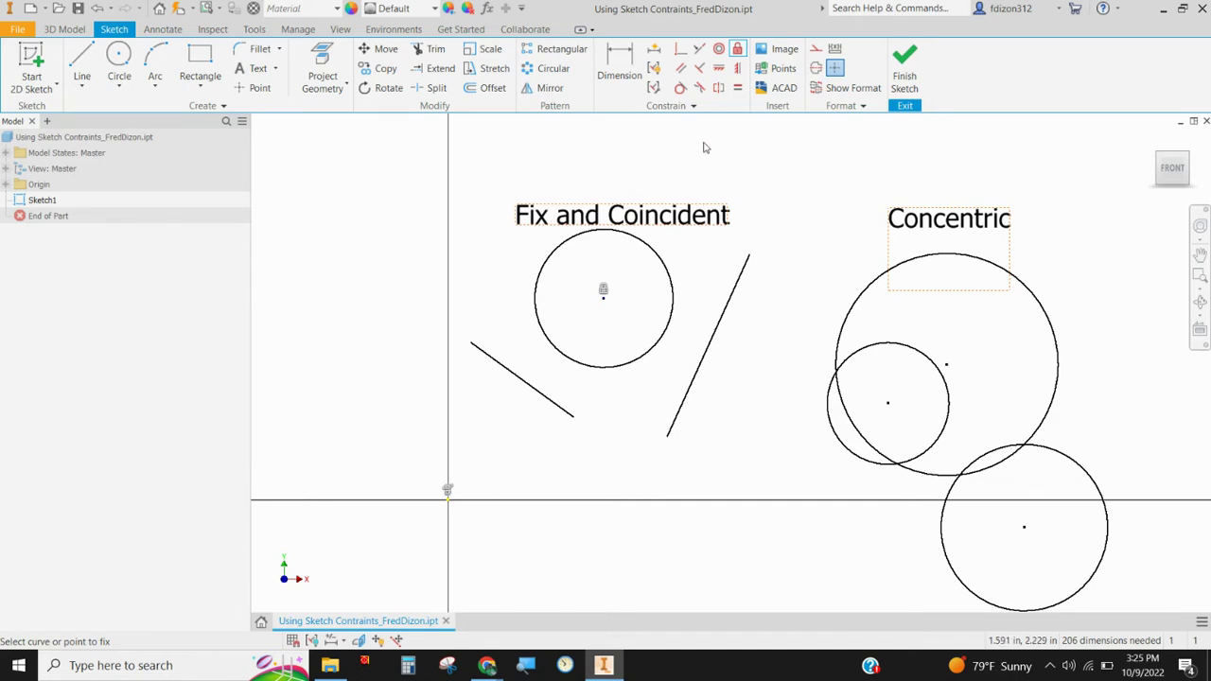
# Make both slanted lines' top endpoints coincident with the Fix and Coincident circle's centre point.
pyautogui.click(678, 49)
pyautogui.click(537, 282)
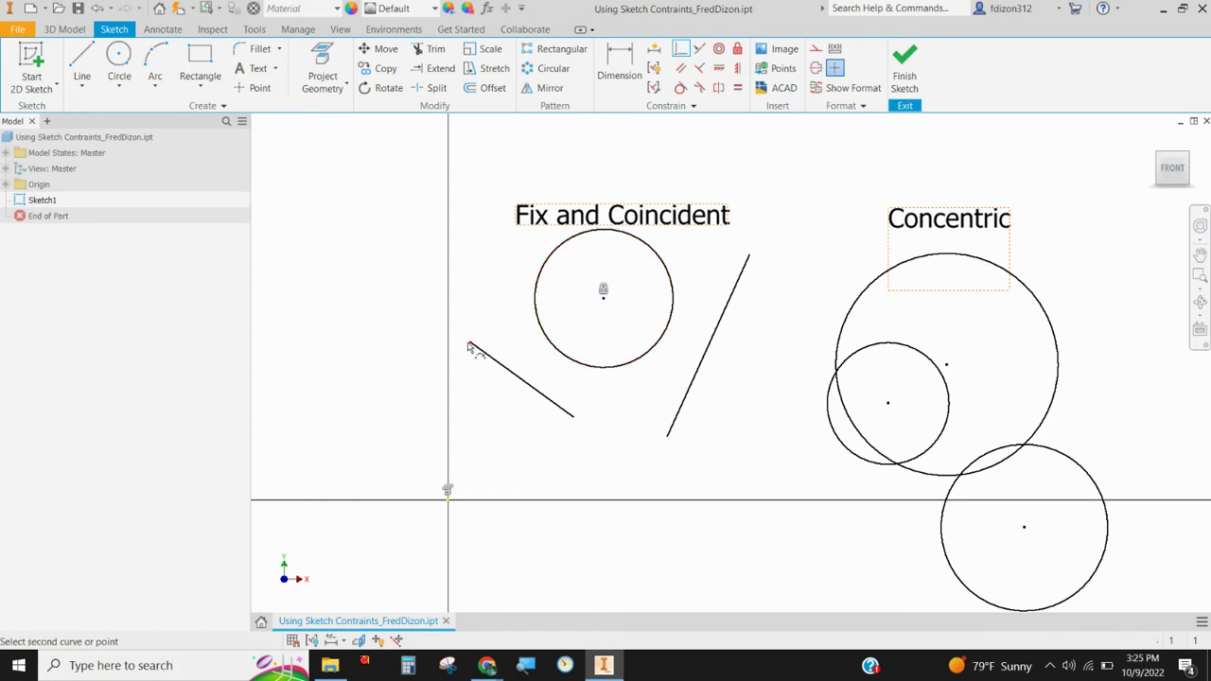
pyautogui.click(604, 295)
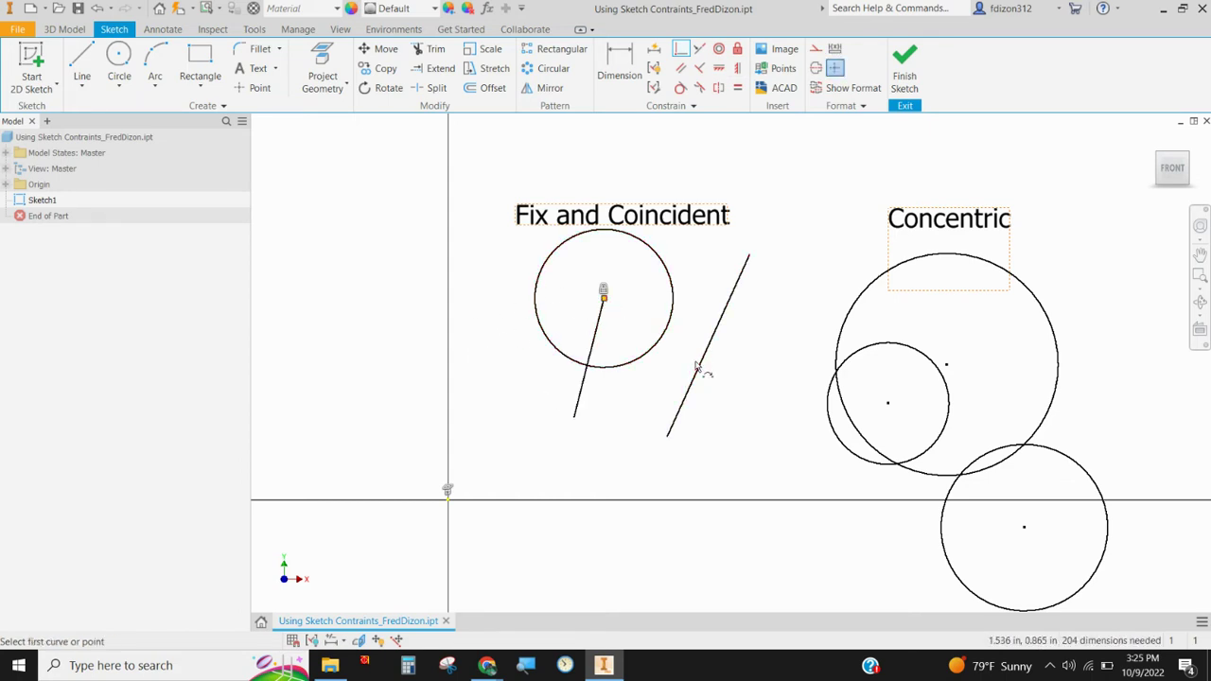
pyautogui.click(750, 258)
pyautogui.click(603, 296)
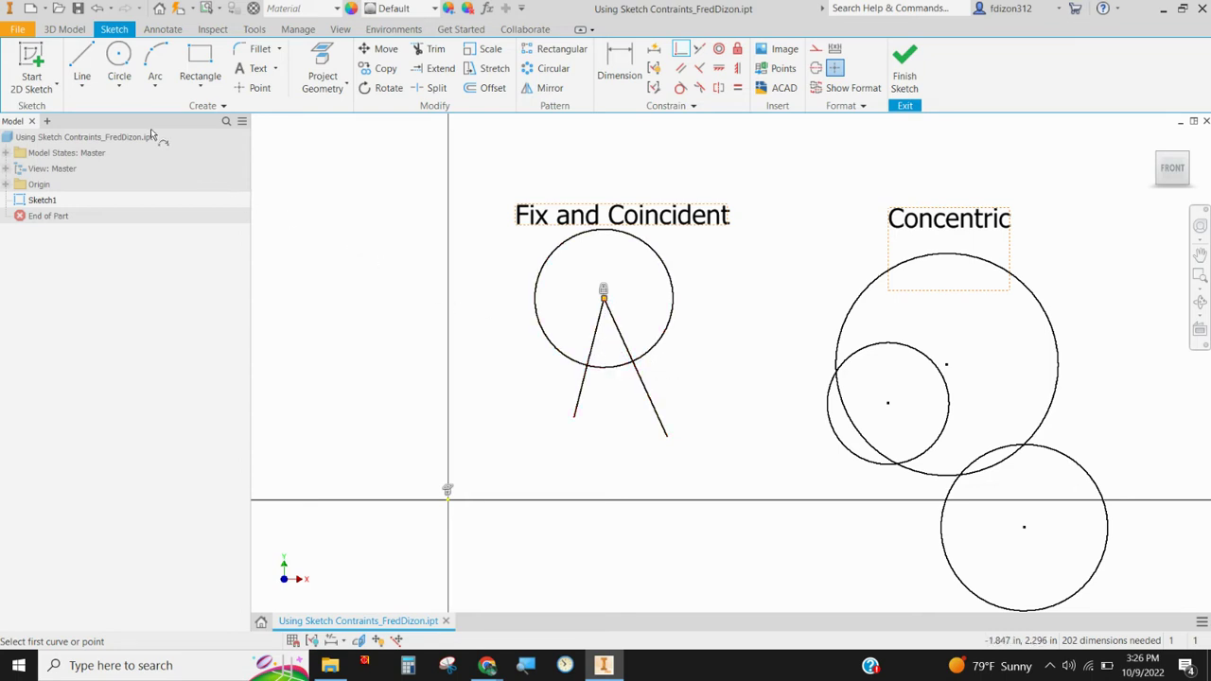
# Draw a construction line straight down from the Fix and Coincident circle's centre to its bottom edge.
pyautogui.click(79, 58)
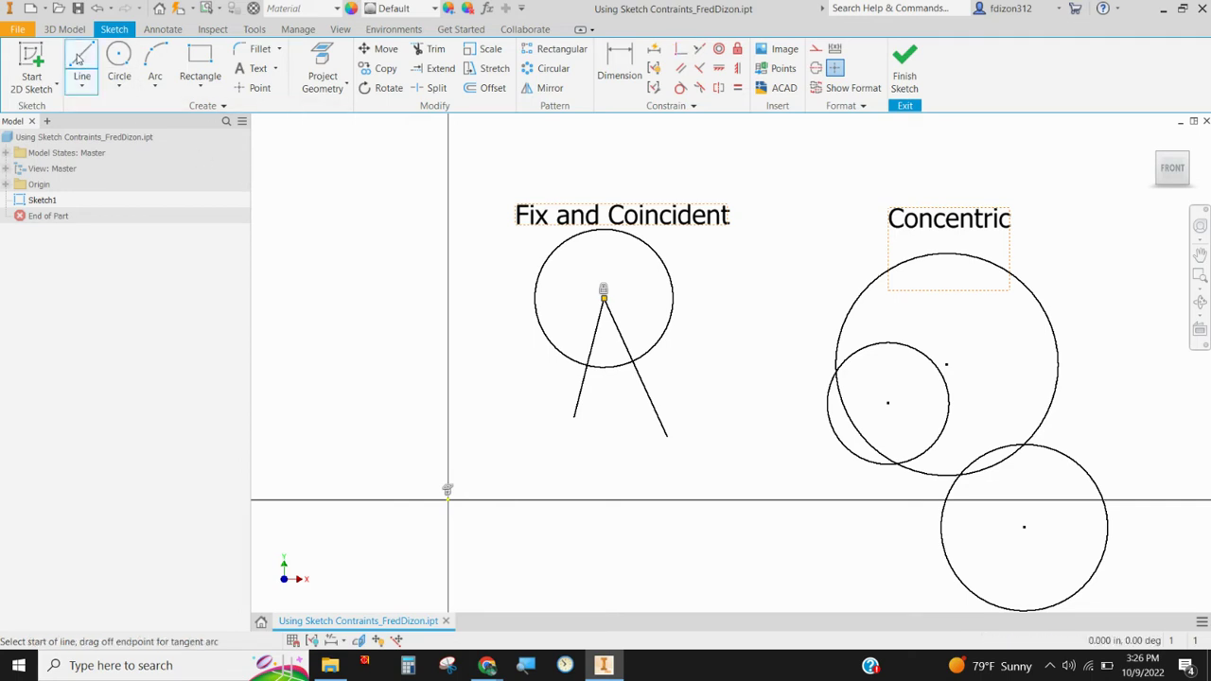
pyautogui.click(816, 50)
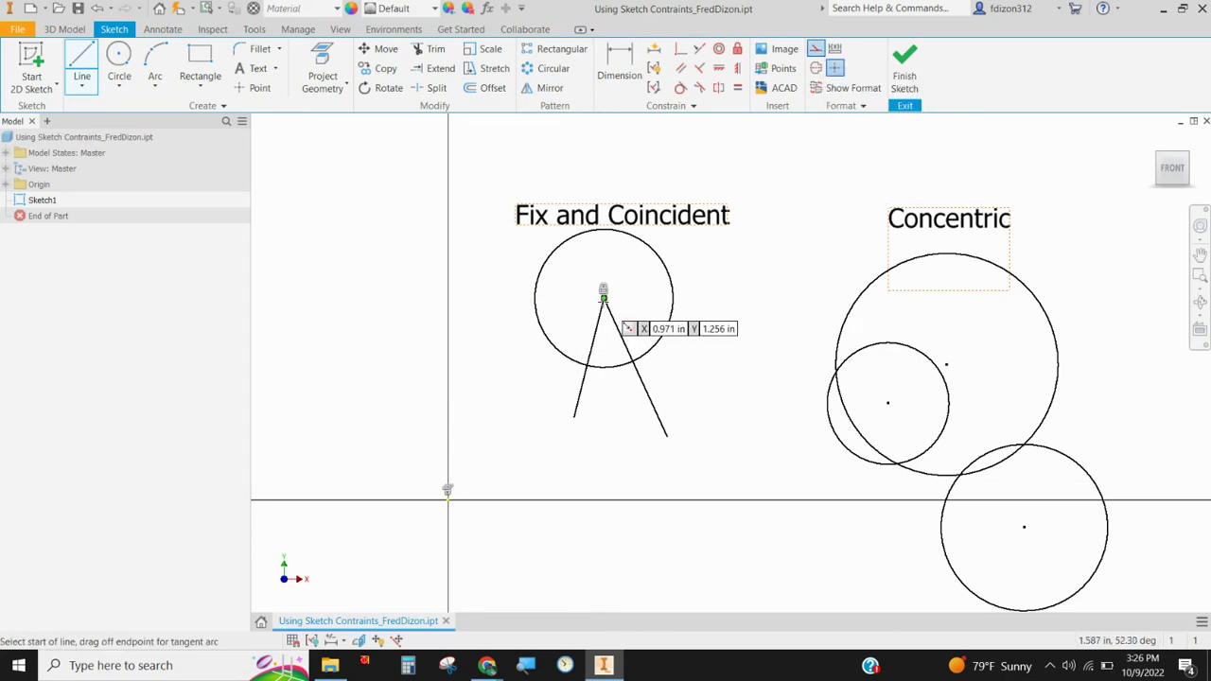
pyautogui.click(604, 299)
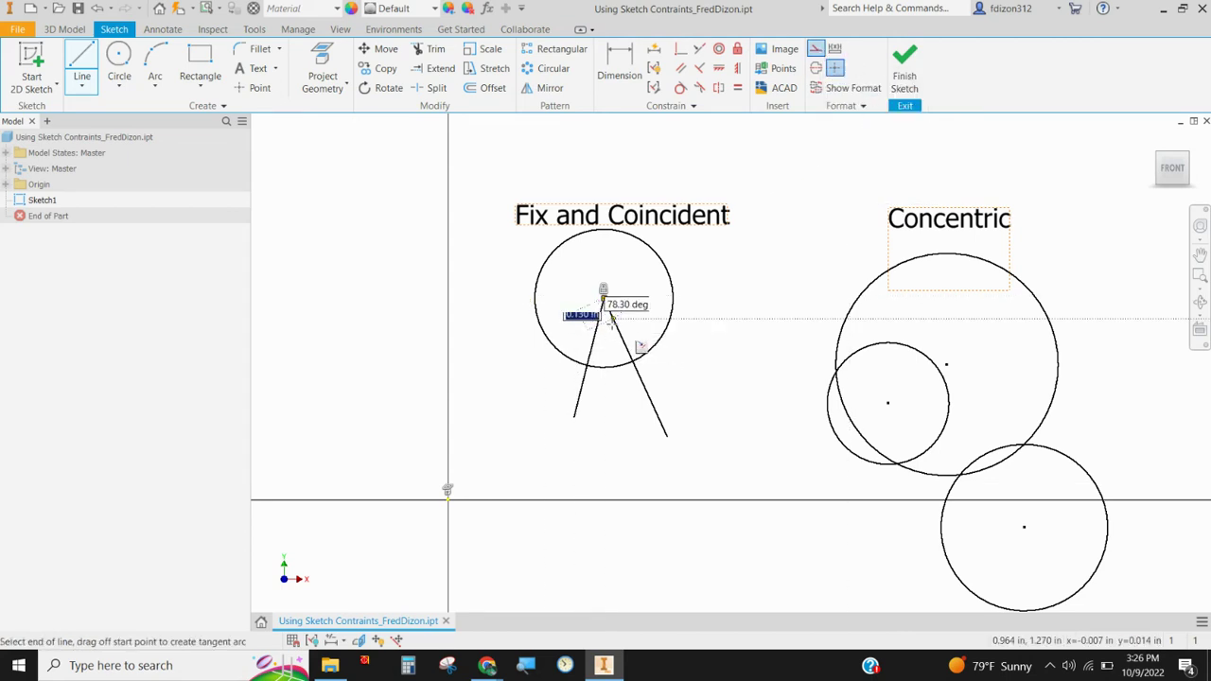
pyautogui.doubleClick(602, 367)
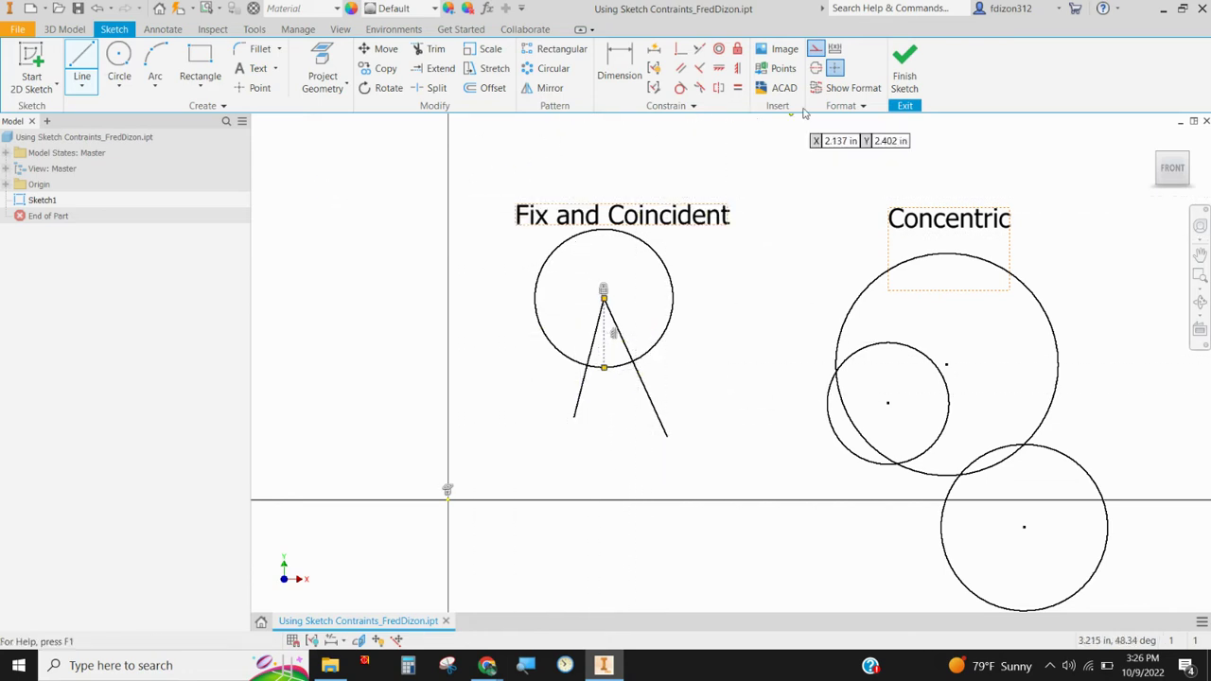
pyautogui.rightClick(734, 333)
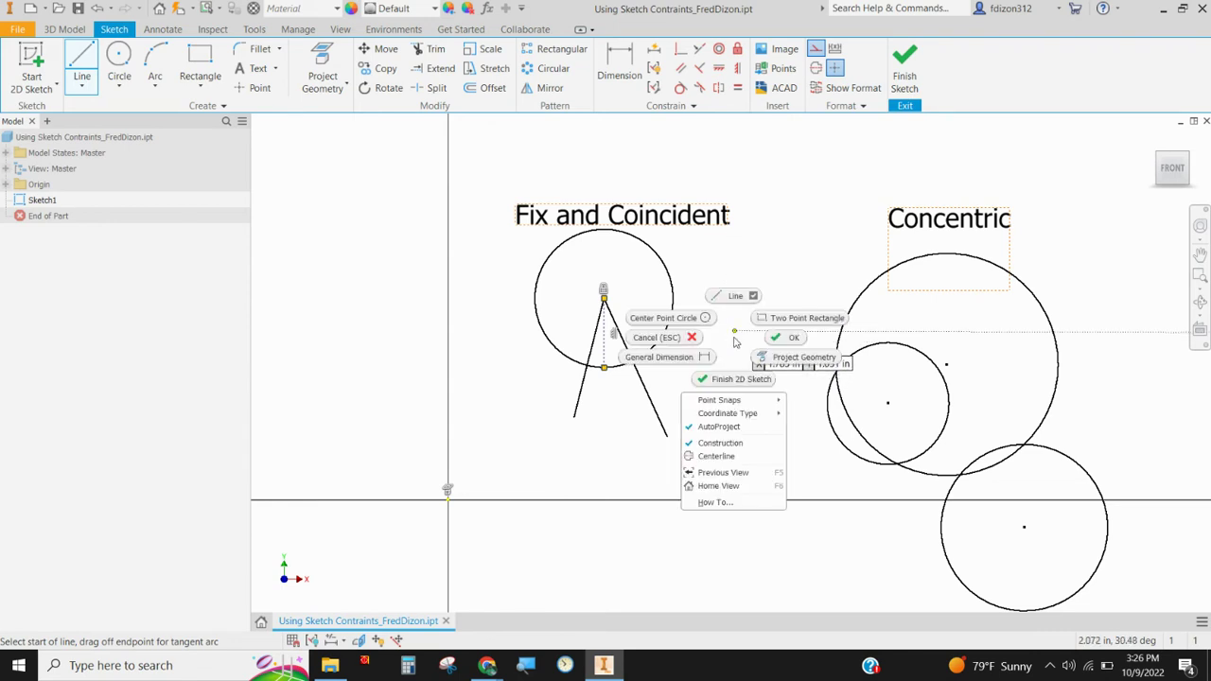
pyautogui.click(674, 341)
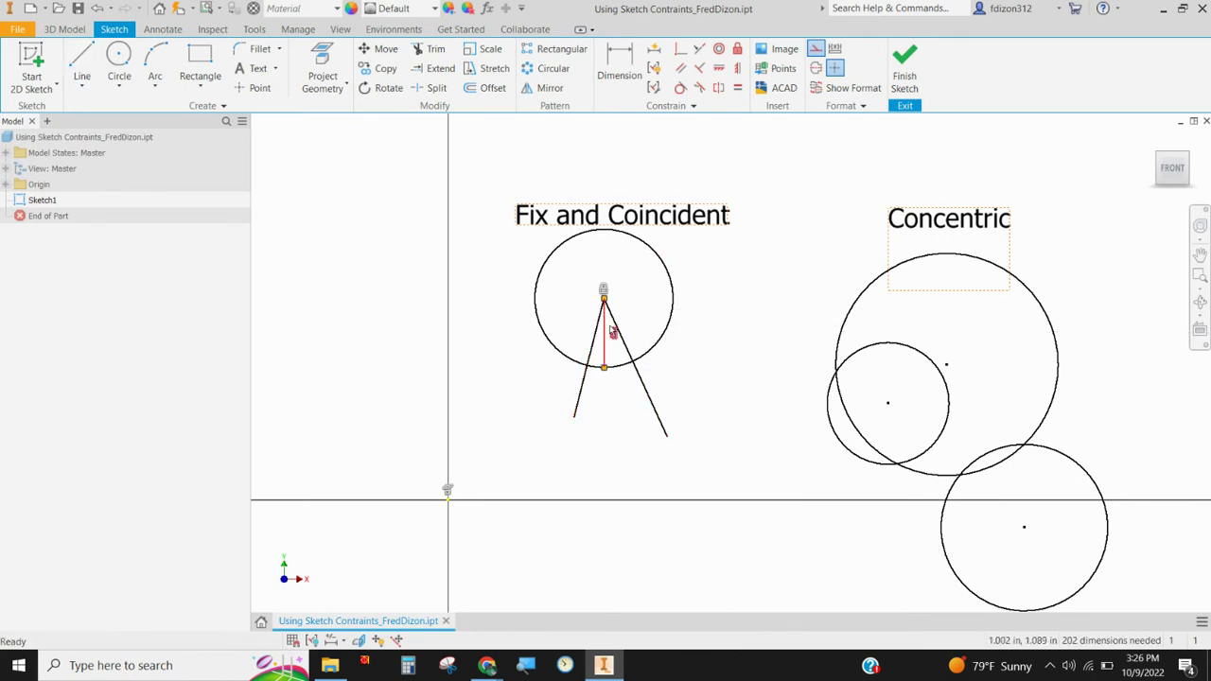
# Apply a Symmetric constraint to the left and right slanted lines about the dashed construction line.
pyautogui.scroll(-3, 608, 336)
pyautogui.scroll(4, 609, 336)
pyautogui.scroll(3, 608, 336)
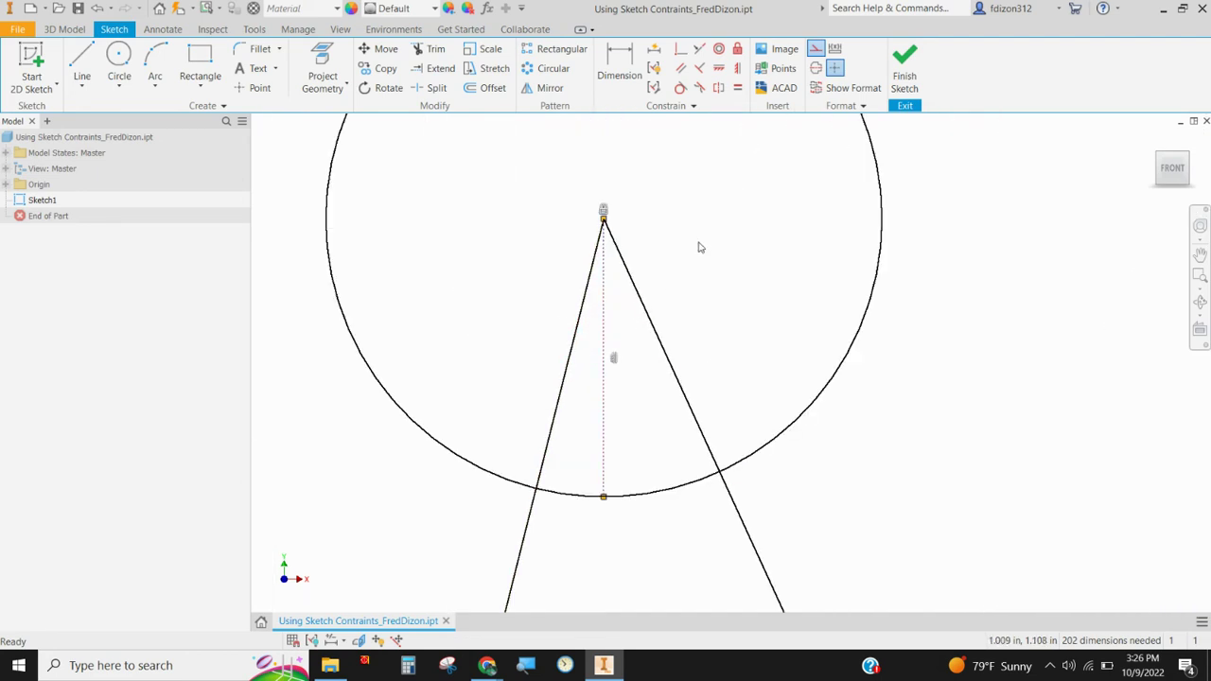
pyautogui.click(718, 88)
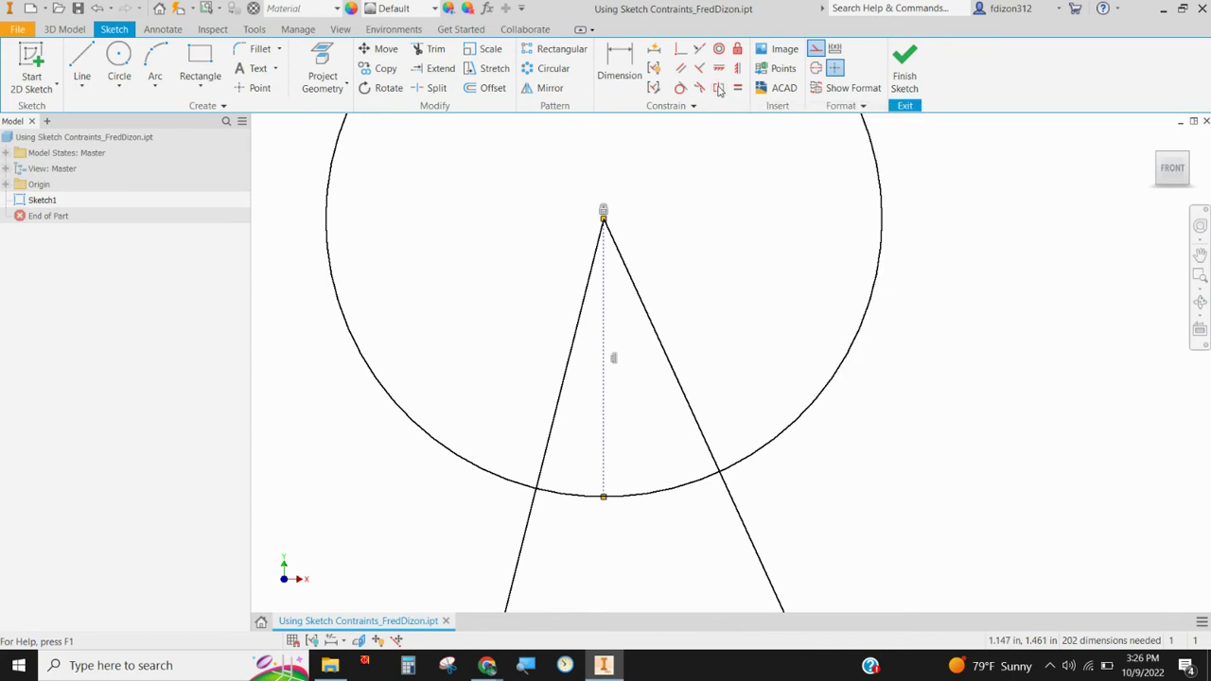
pyautogui.click(573, 346)
pyautogui.click(657, 339)
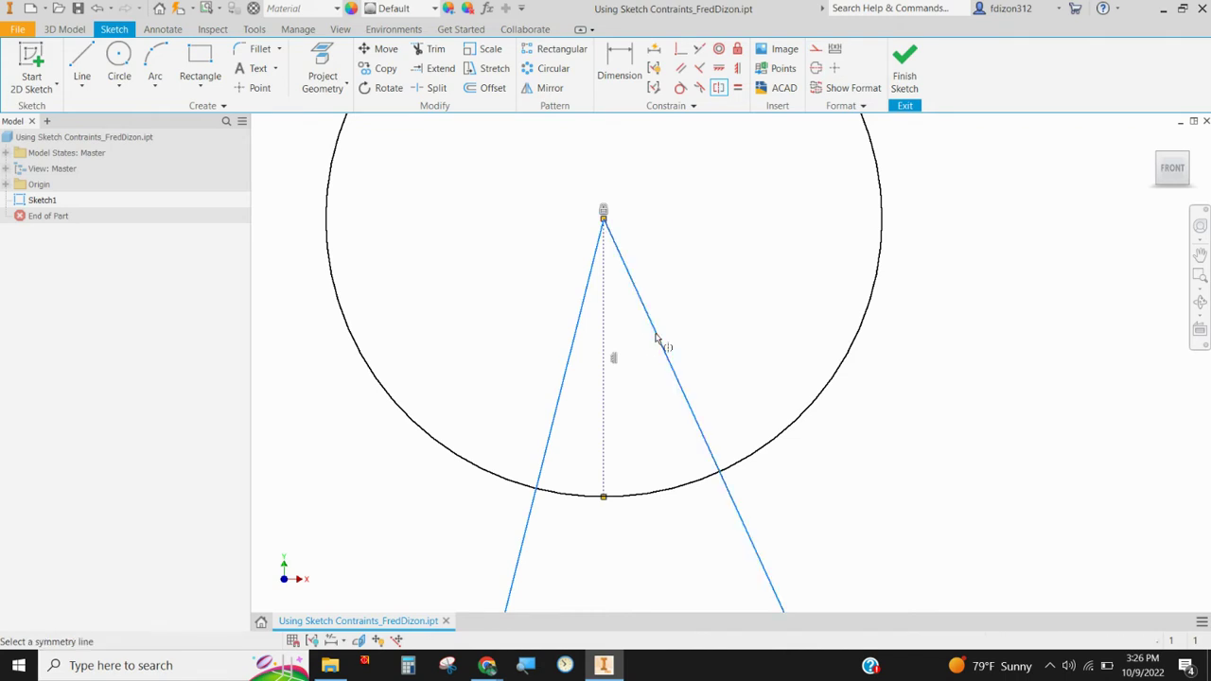
pyautogui.click(603, 340)
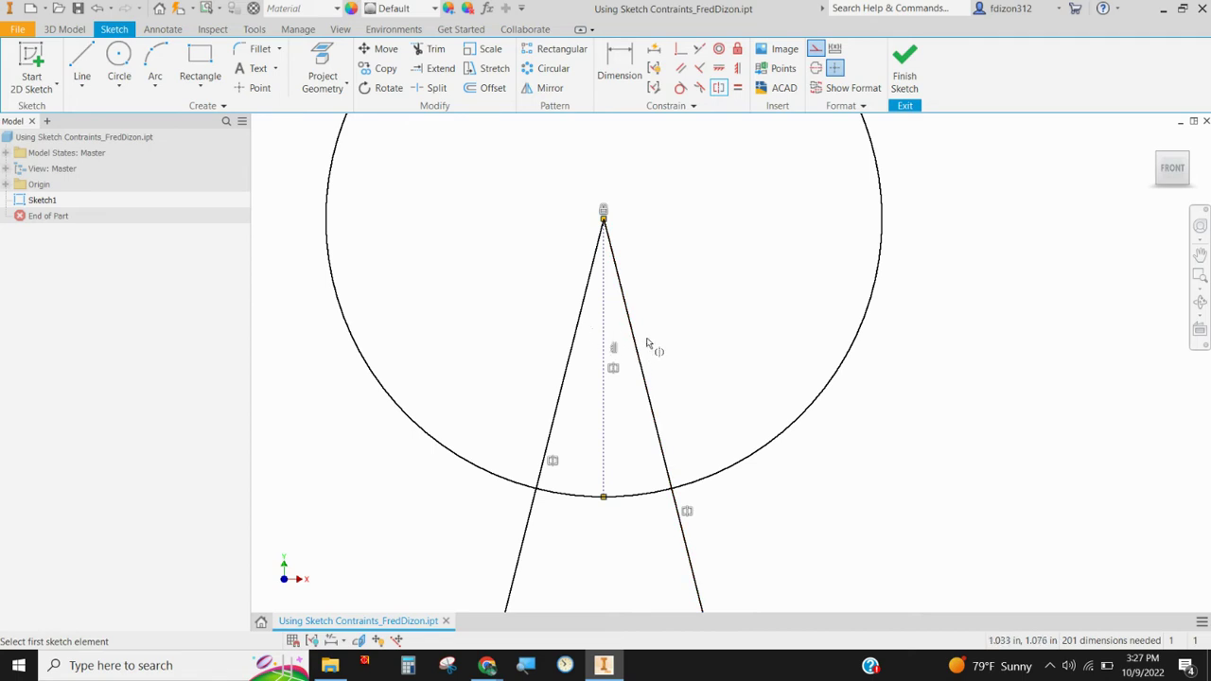
pyautogui.scroll(2, 658, 333)
pyautogui.scroll(-5, 658, 333)
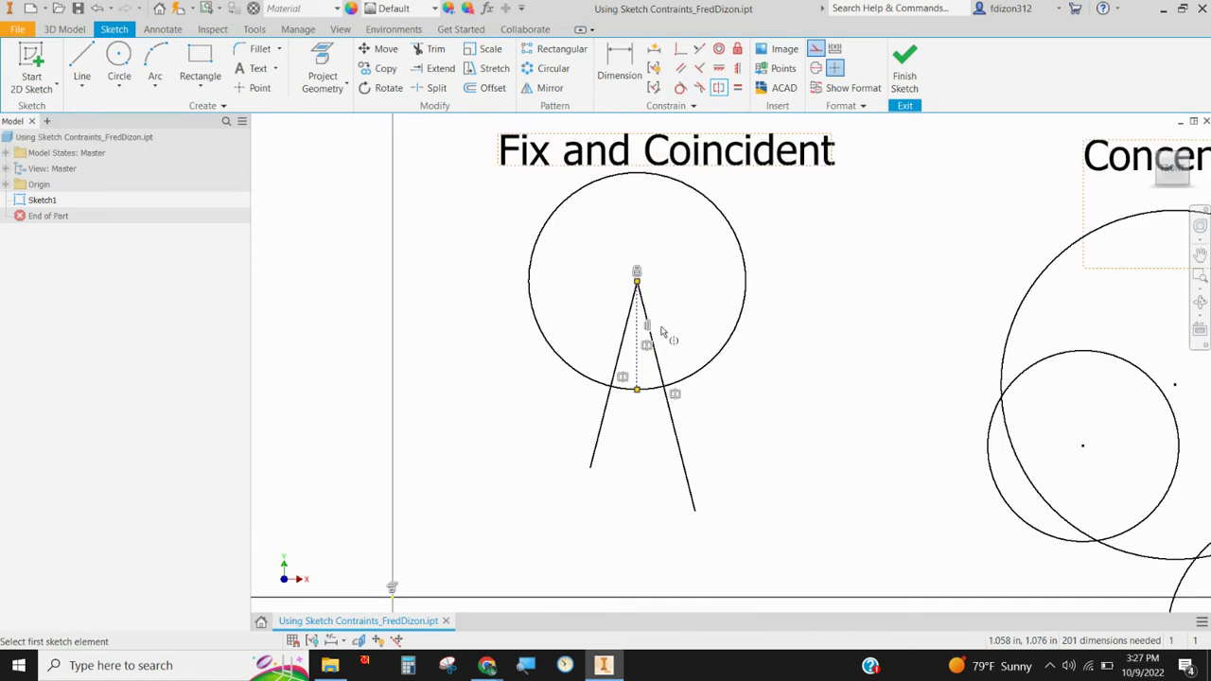
# Bring the Concentric exercise into view and fix the large circle's centre in place.
pyautogui.moveTo(753, 326)
pyautogui.mouseDown(button='middle')
pyautogui.moveTo(410, 312)
pyautogui.moveTo(394, 279)
pyautogui.mouseUp(button='middle')
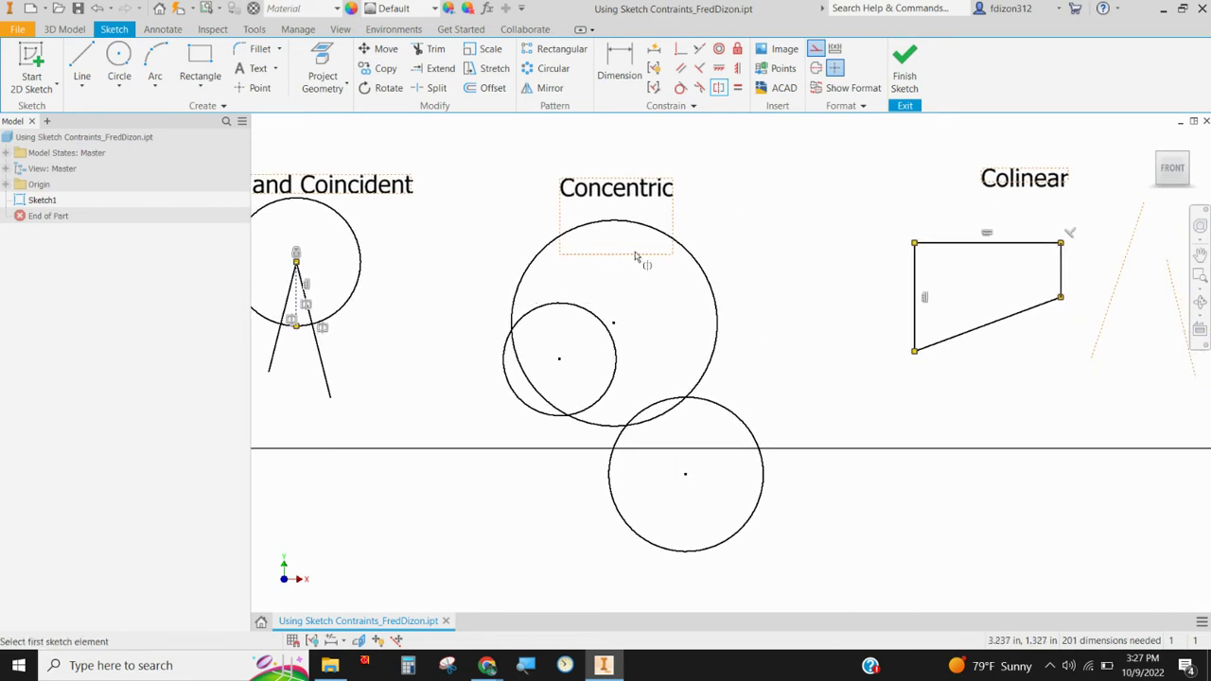
pyautogui.scroll(3, 638, 262)
pyautogui.scroll(-2, 643, 263)
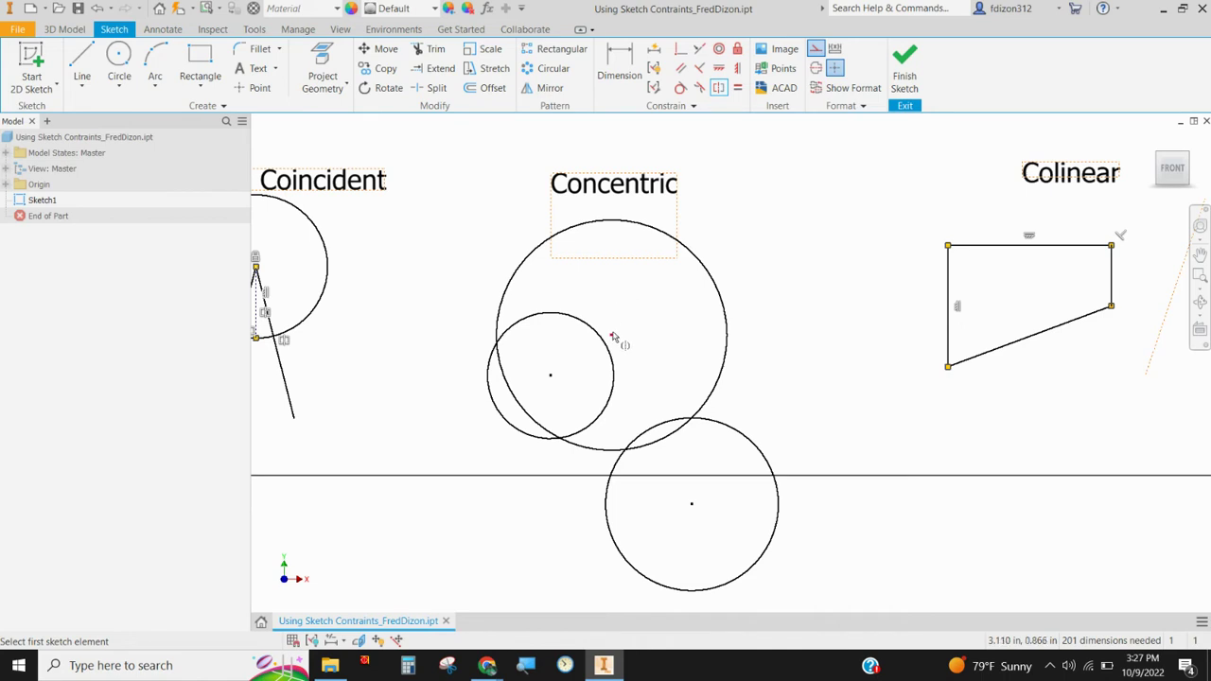
pyautogui.rightClick(769, 234)
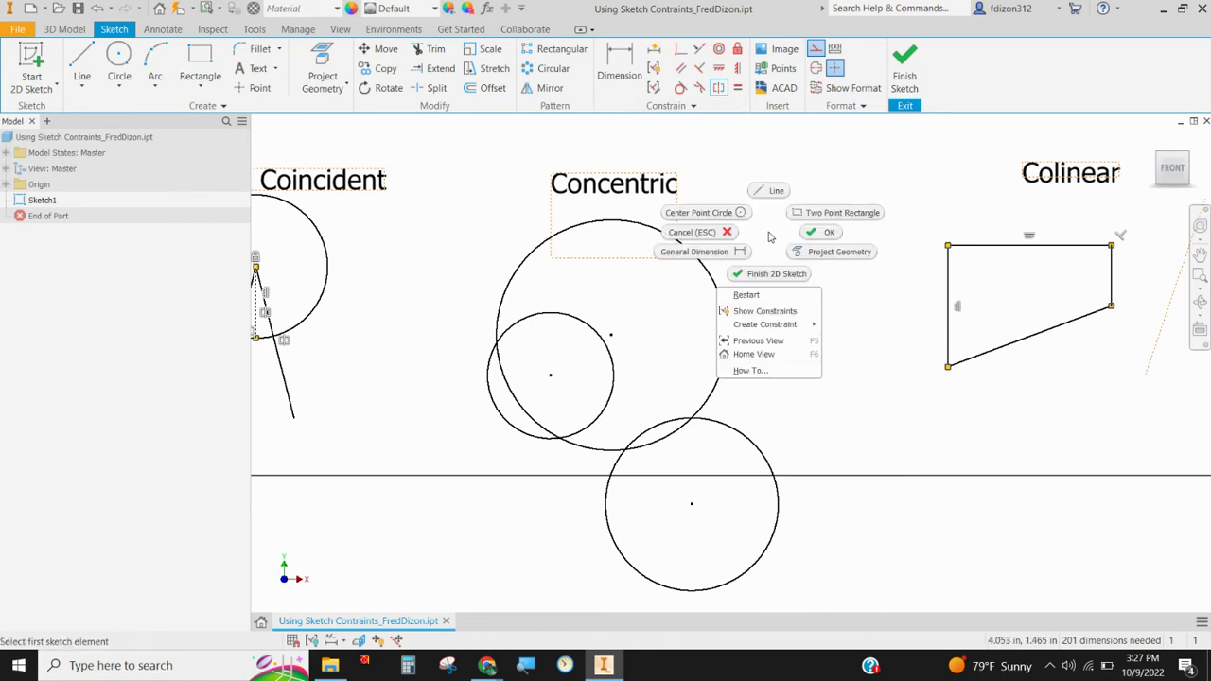
pyautogui.click(711, 233)
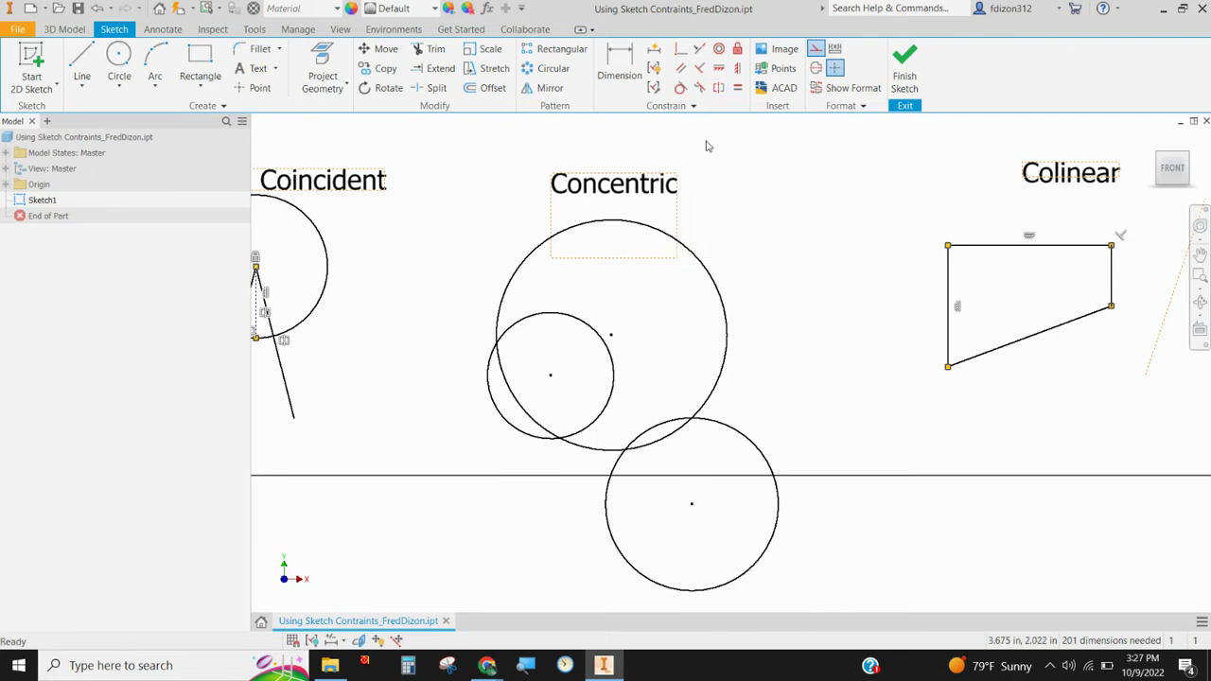
pyautogui.click(720, 51)
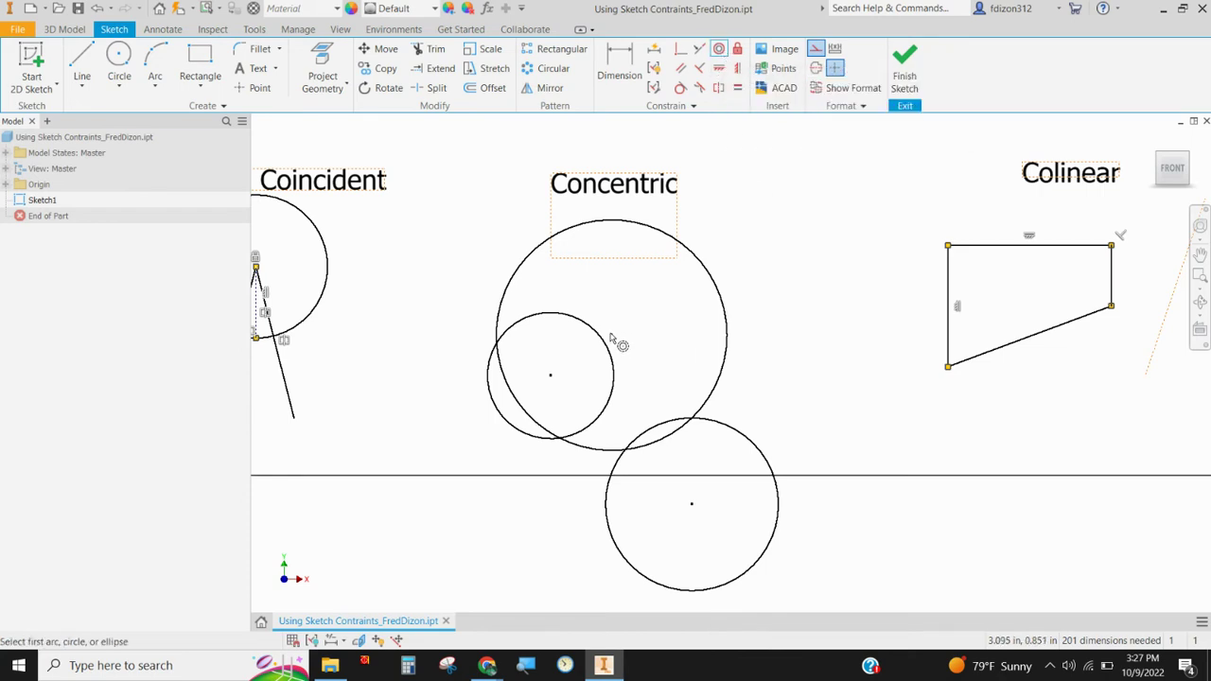
pyautogui.press('Escape')
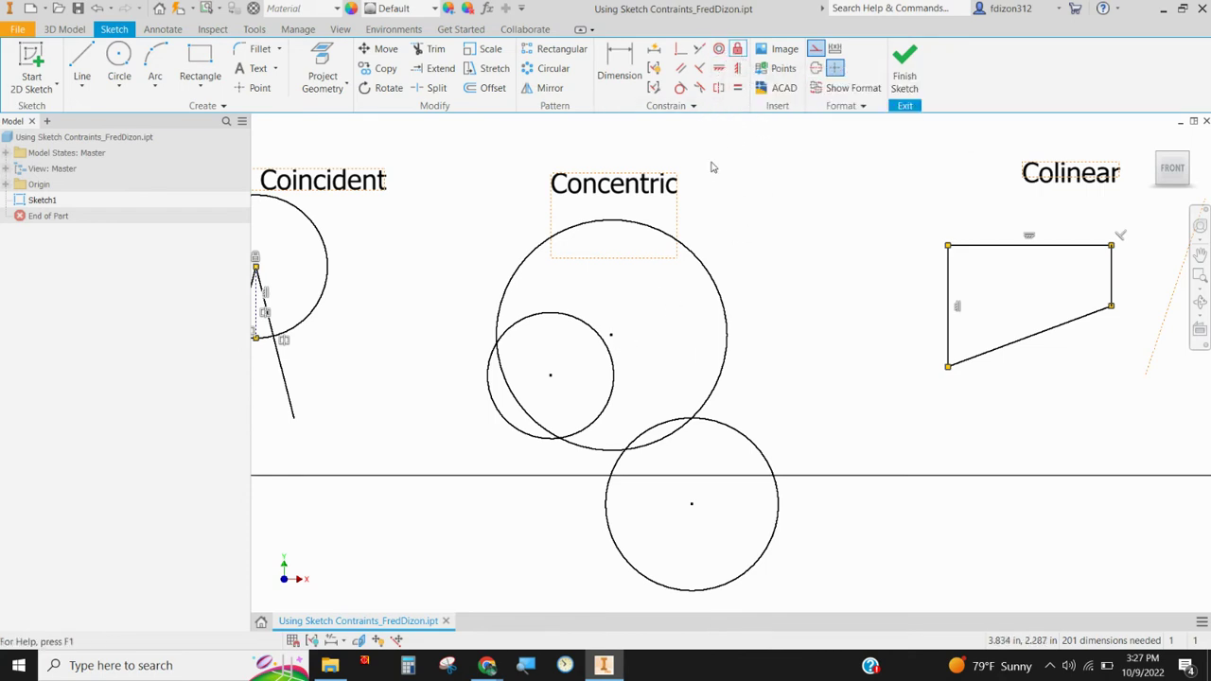
pyautogui.click(612, 337)
# Make the small circle and the lower circle concentric with the large circle.
pyautogui.click(719, 48)
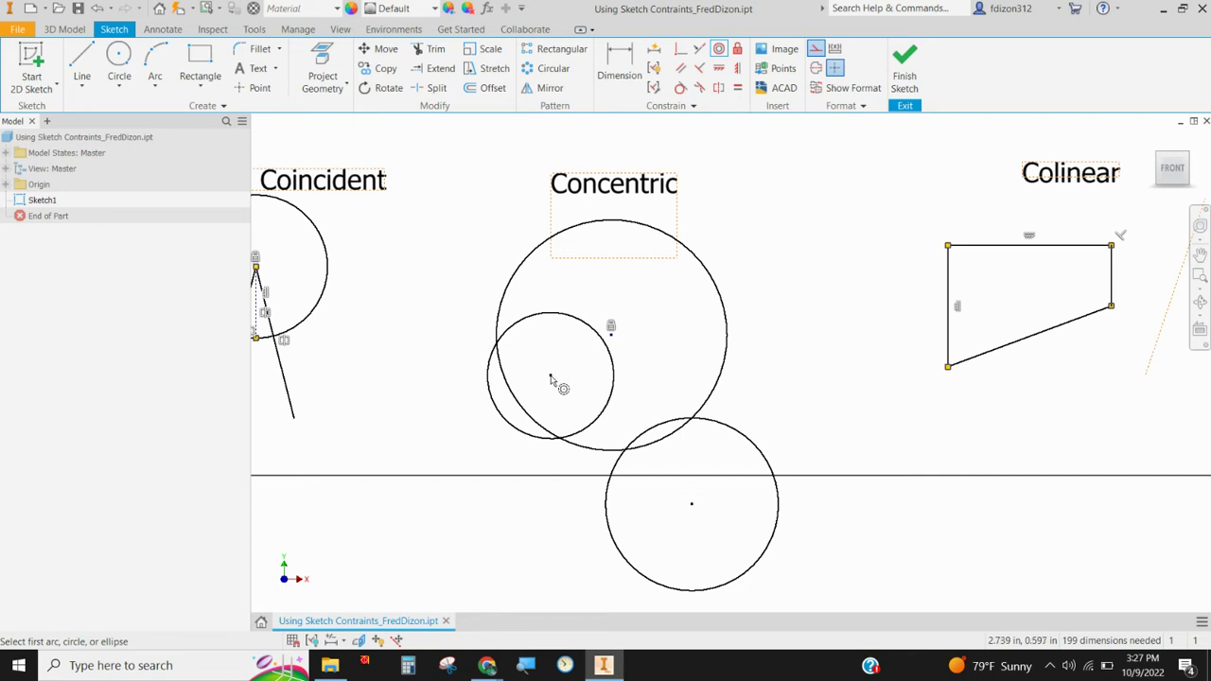
pyautogui.click(569, 319)
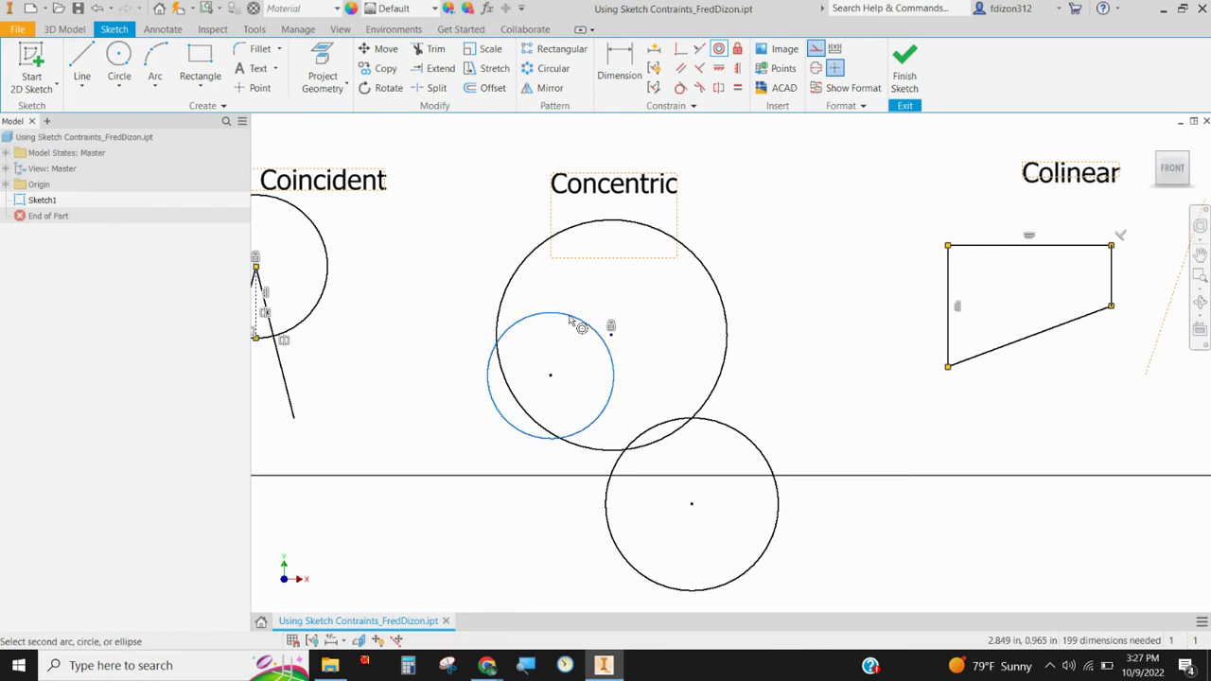
pyautogui.click(709, 275)
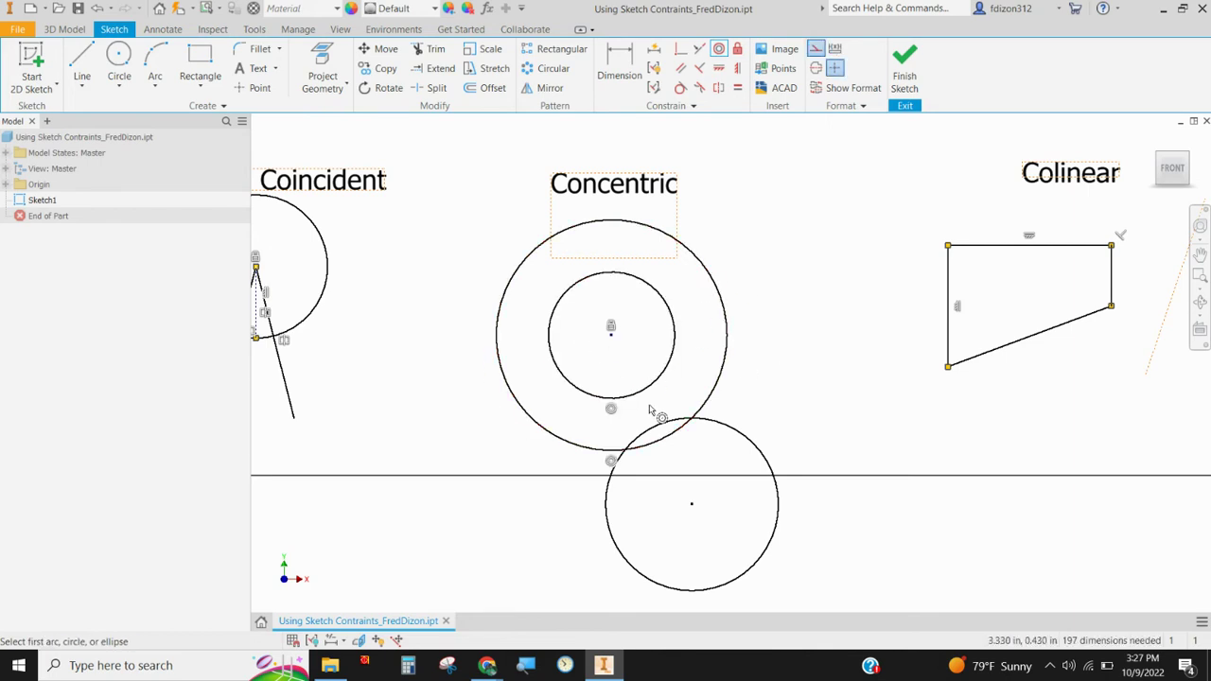
pyautogui.click(728, 432)
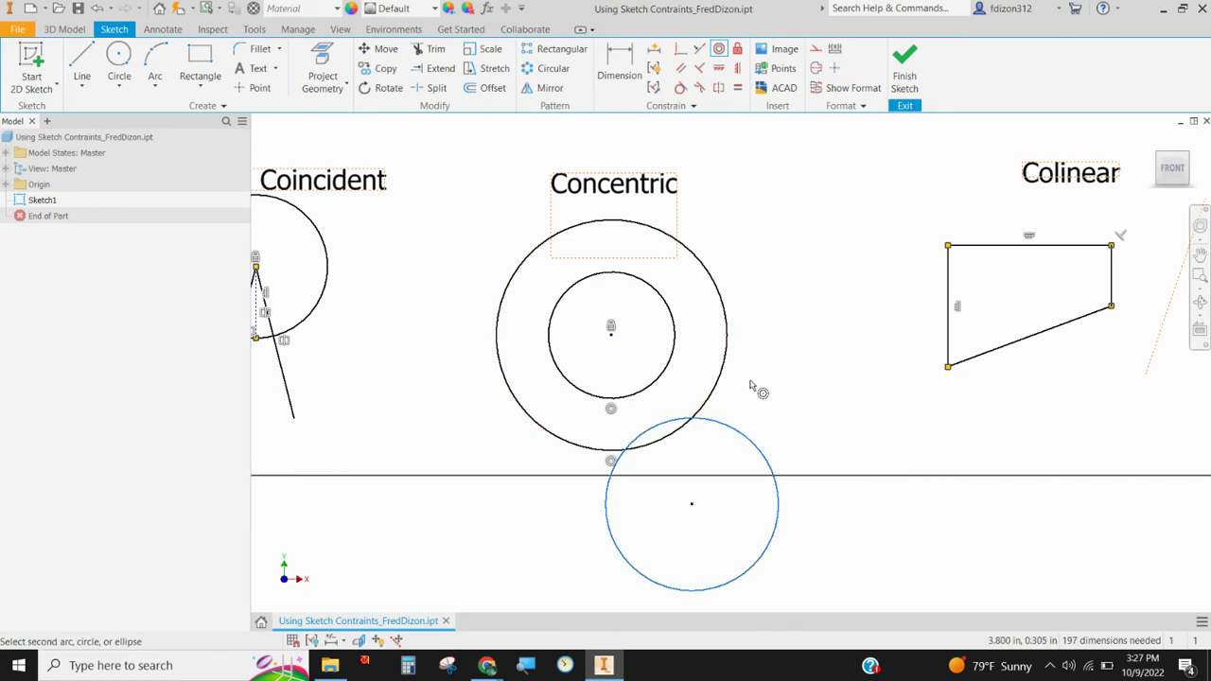
pyautogui.click(725, 318)
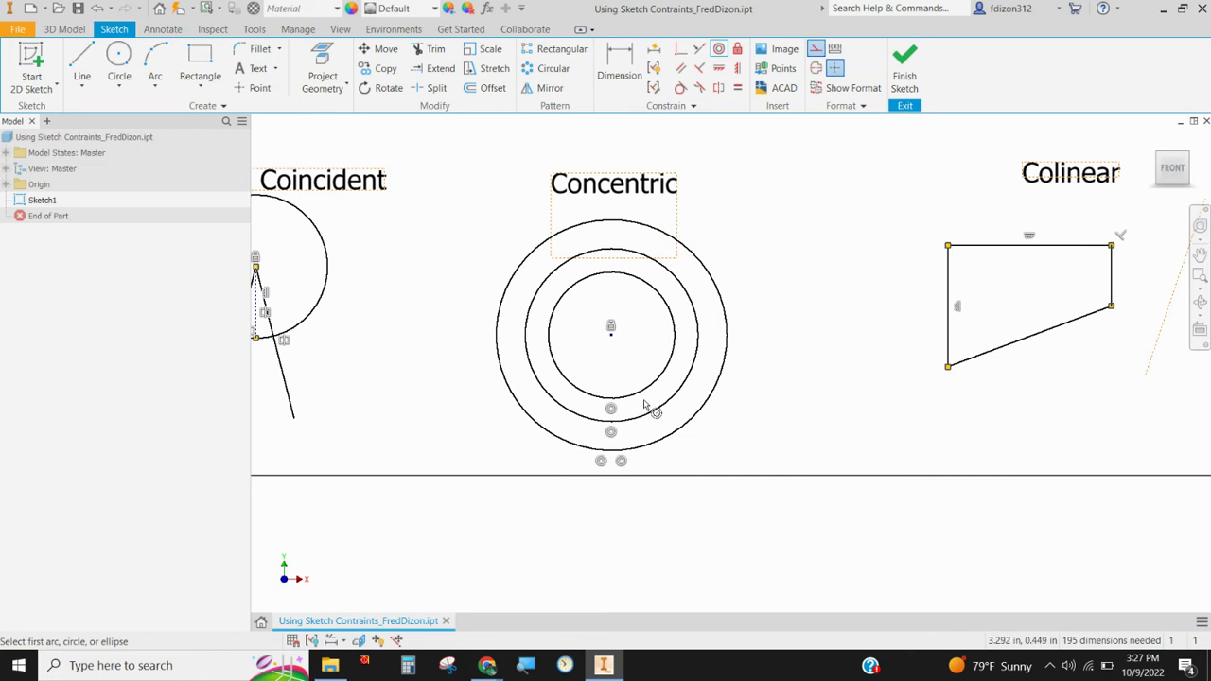
pyautogui.scroll(2, 890, 333)
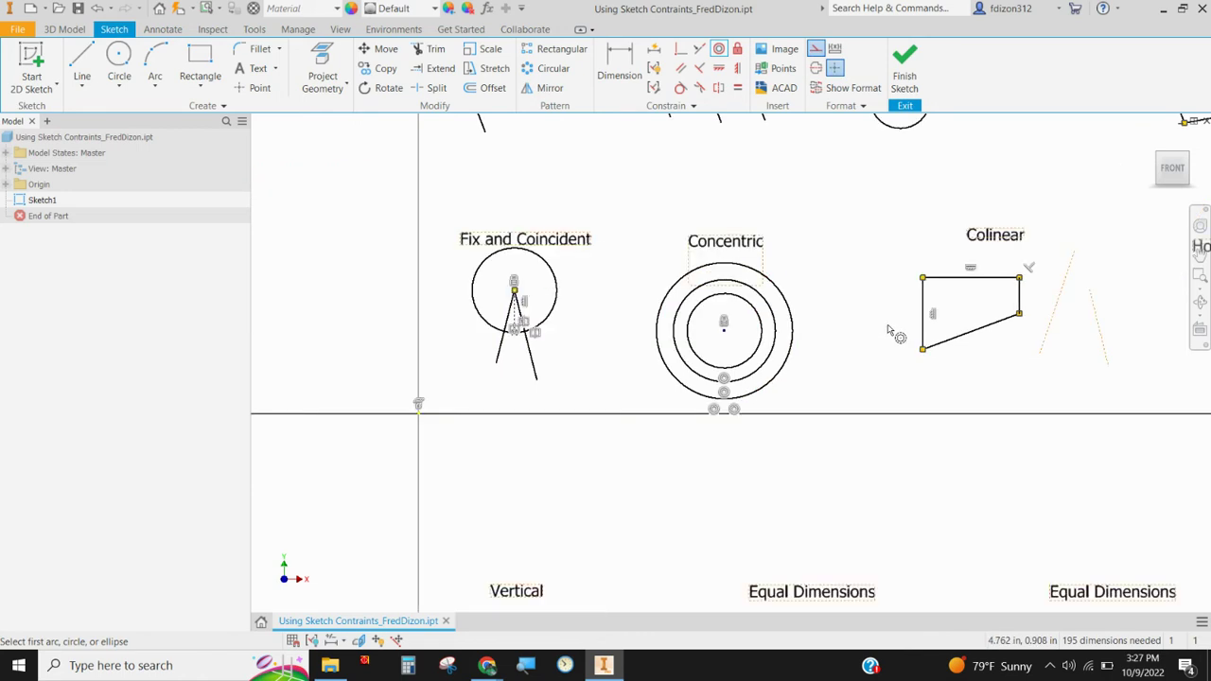
# Window-select the entire Colinear quadrilateral and apply the Fix constraint to it.
pyautogui.scroll(-3, 851, 280)
pyautogui.moveTo(843, 271)
pyautogui.mouseDown(button='middle')
pyautogui.moveTo(797, 312)
pyautogui.moveTo(422, 290)
pyautogui.moveTo(414, 303)
pyautogui.mouseUp(button='middle')
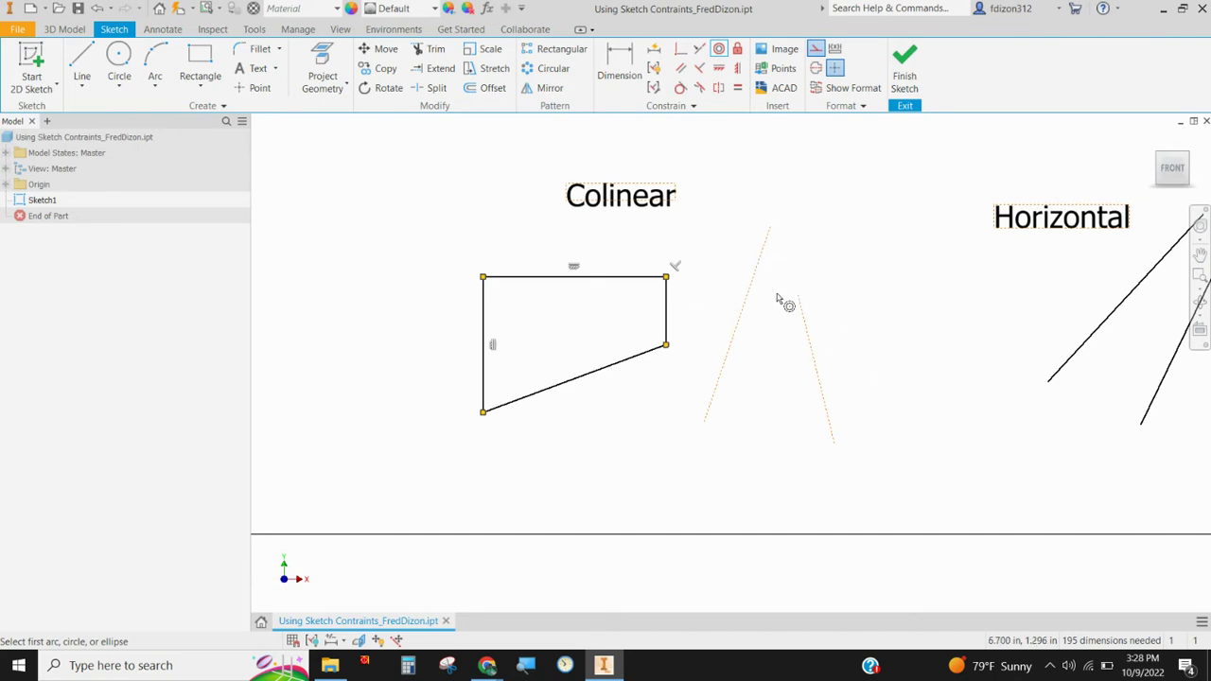
pyautogui.rightClick(436, 191)
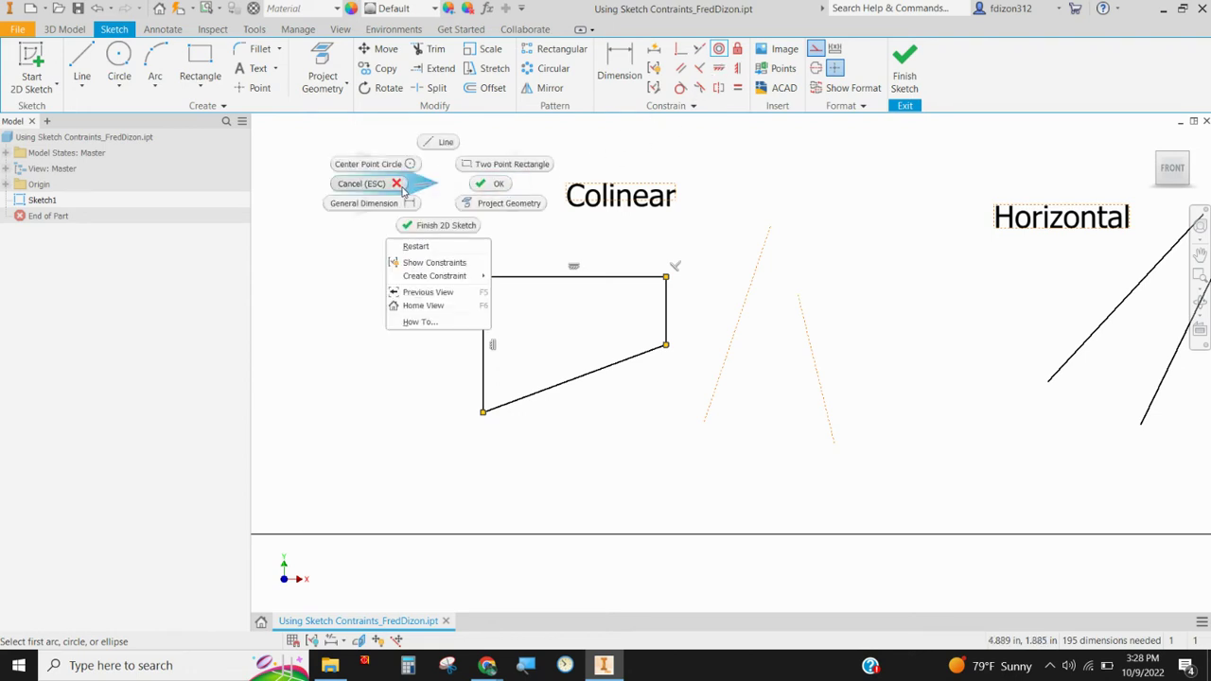
pyautogui.click(390, 184)
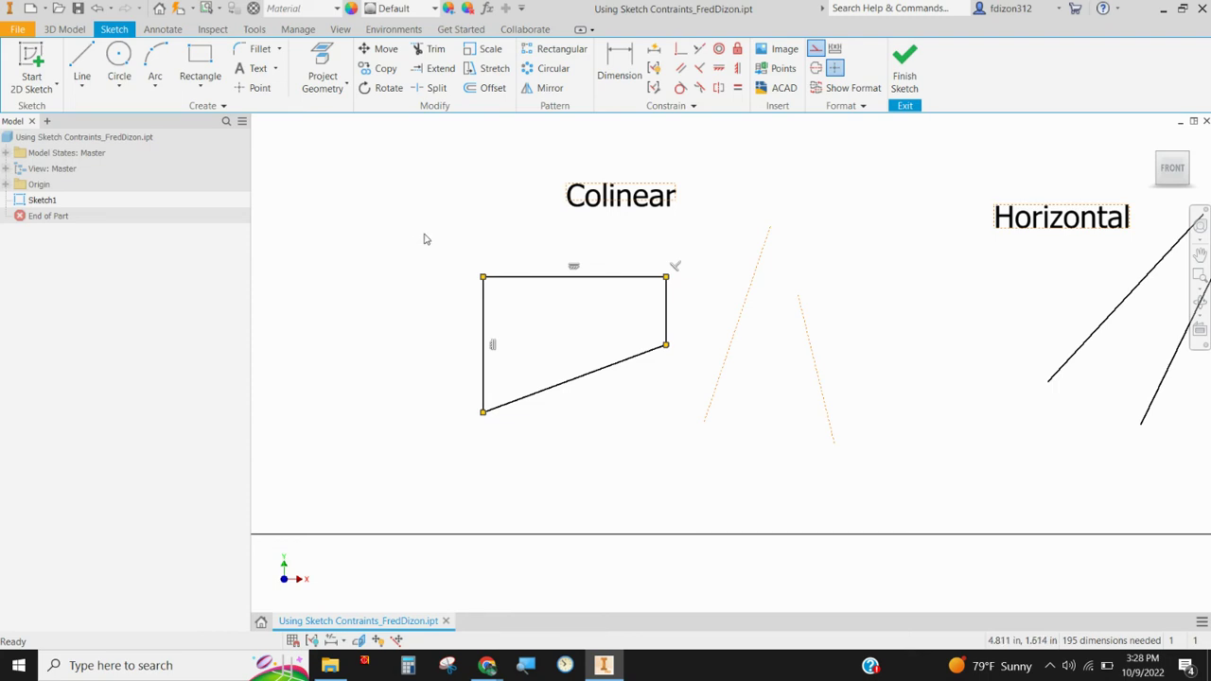
pyautogui.moveTo(424, 235); pyautogui.dragTo(679, 450)
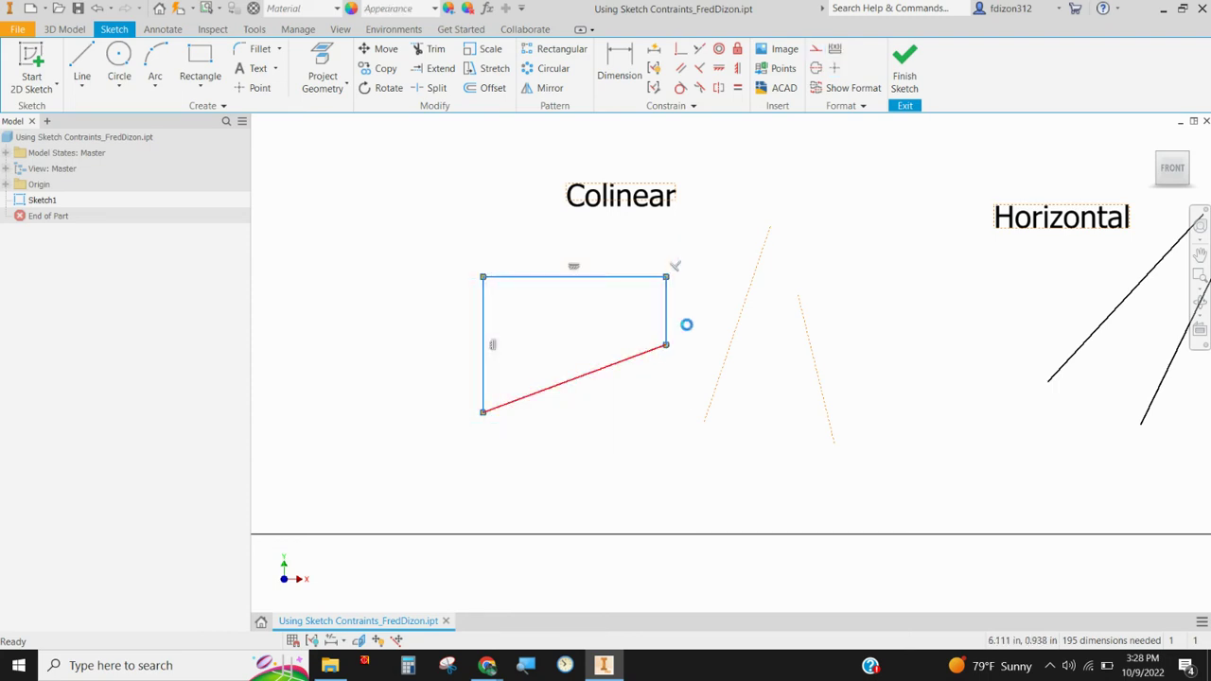
pyautogui.click(739, 51)
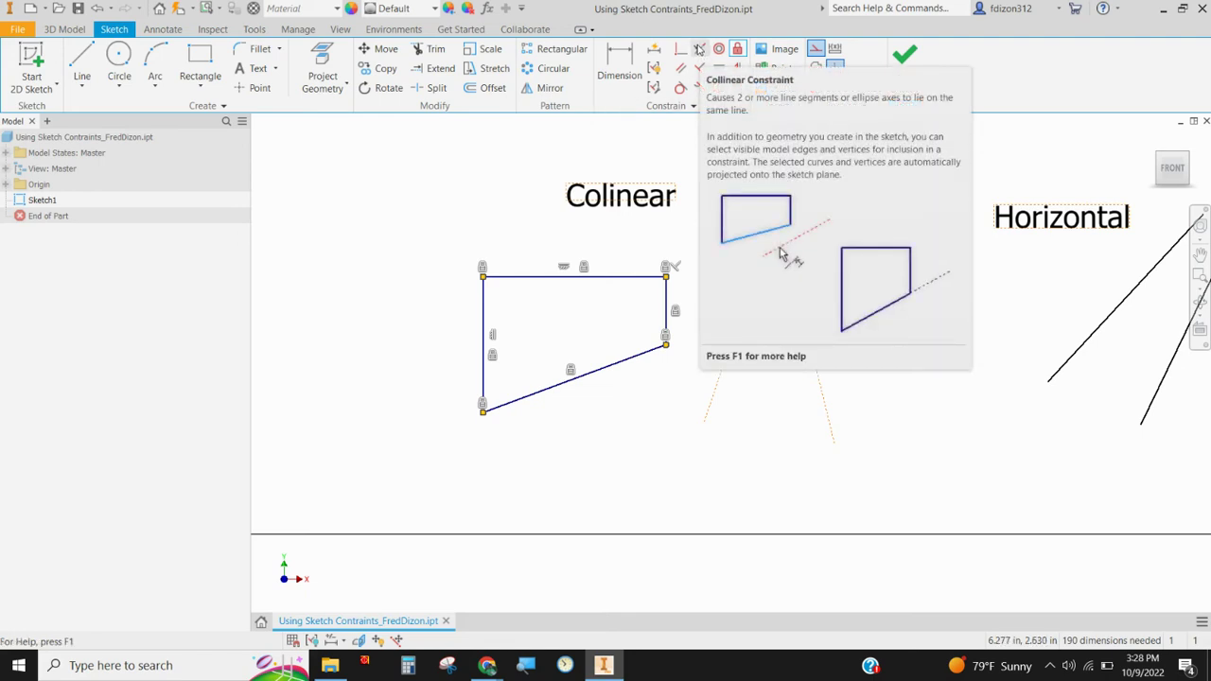
# Make one dashed line collinear with the slanted bottom edge and the other with the right edge.
pyautogui.click(699, 49)
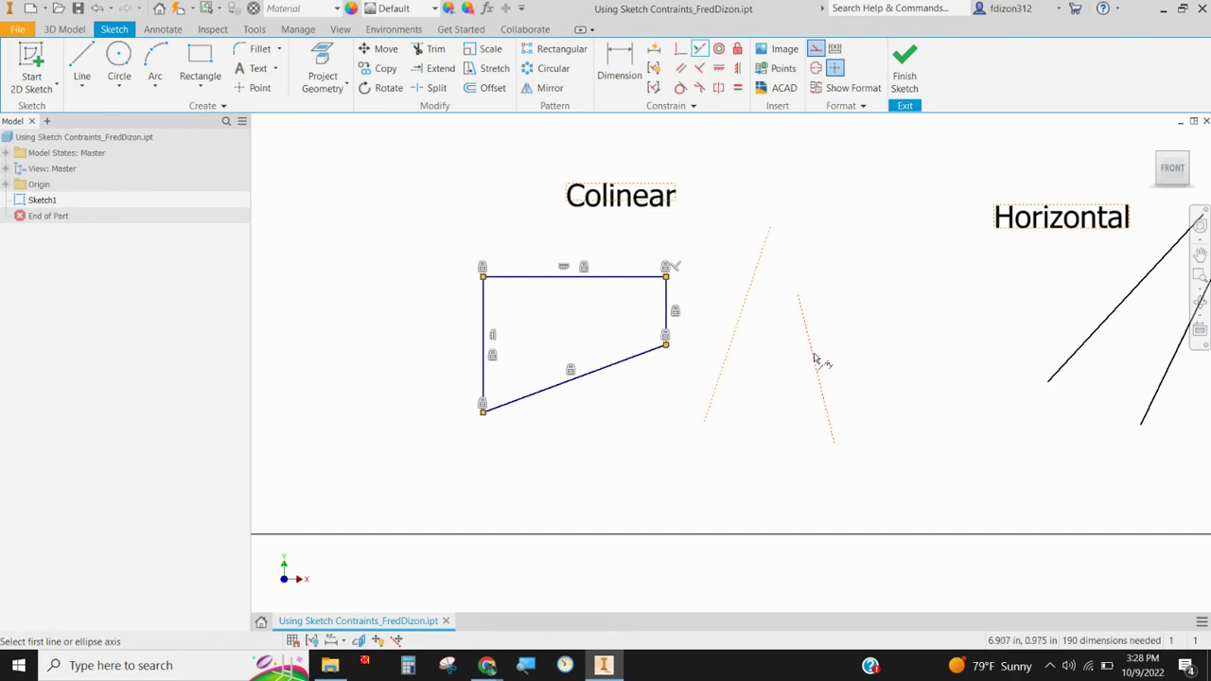
pyautogui.click(655, 350)
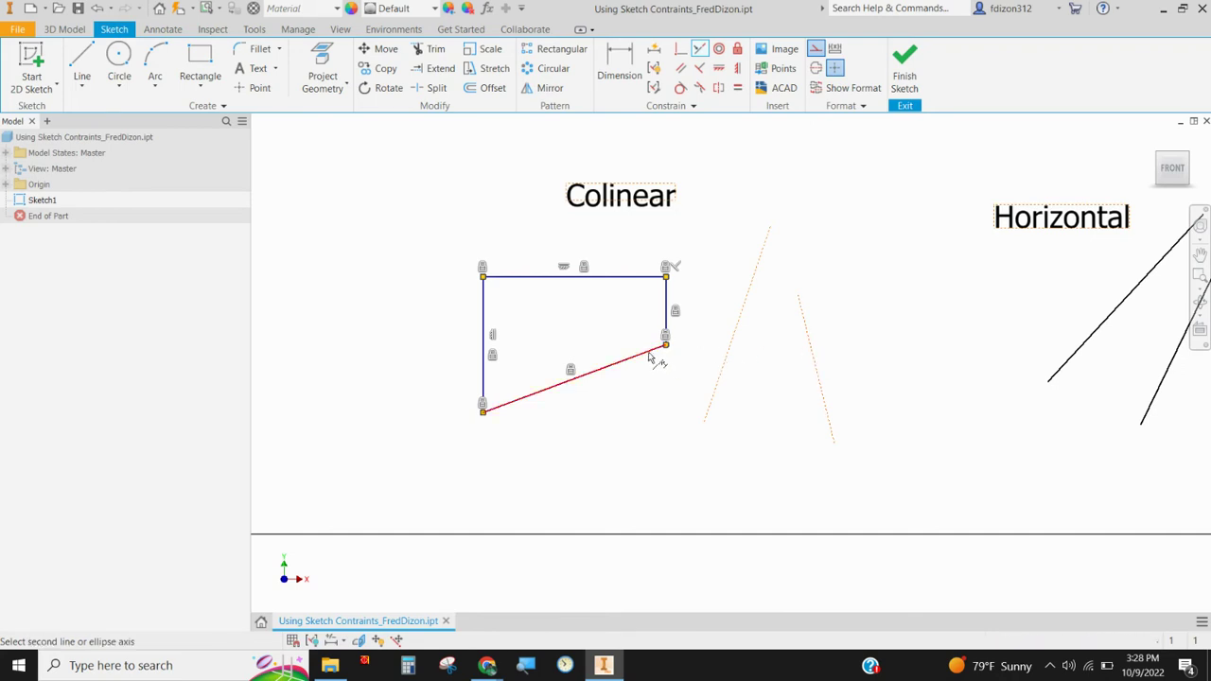
pyautogui.click(810, 355)
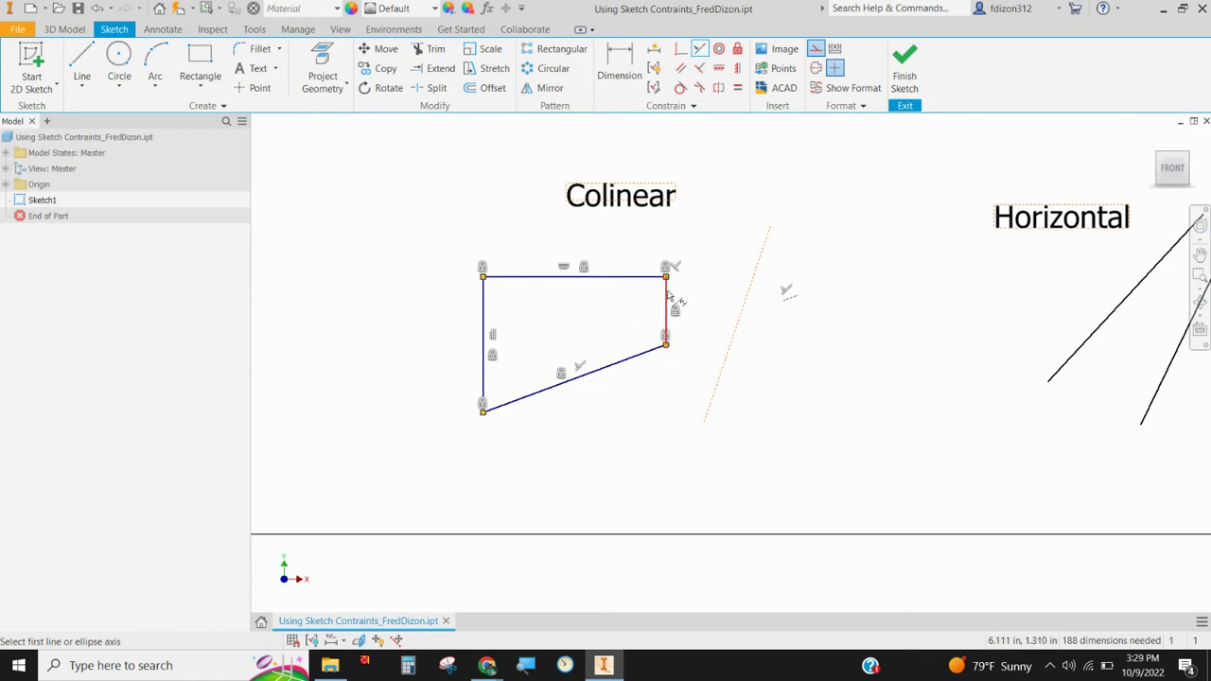
pyautogui.click(676, 308)
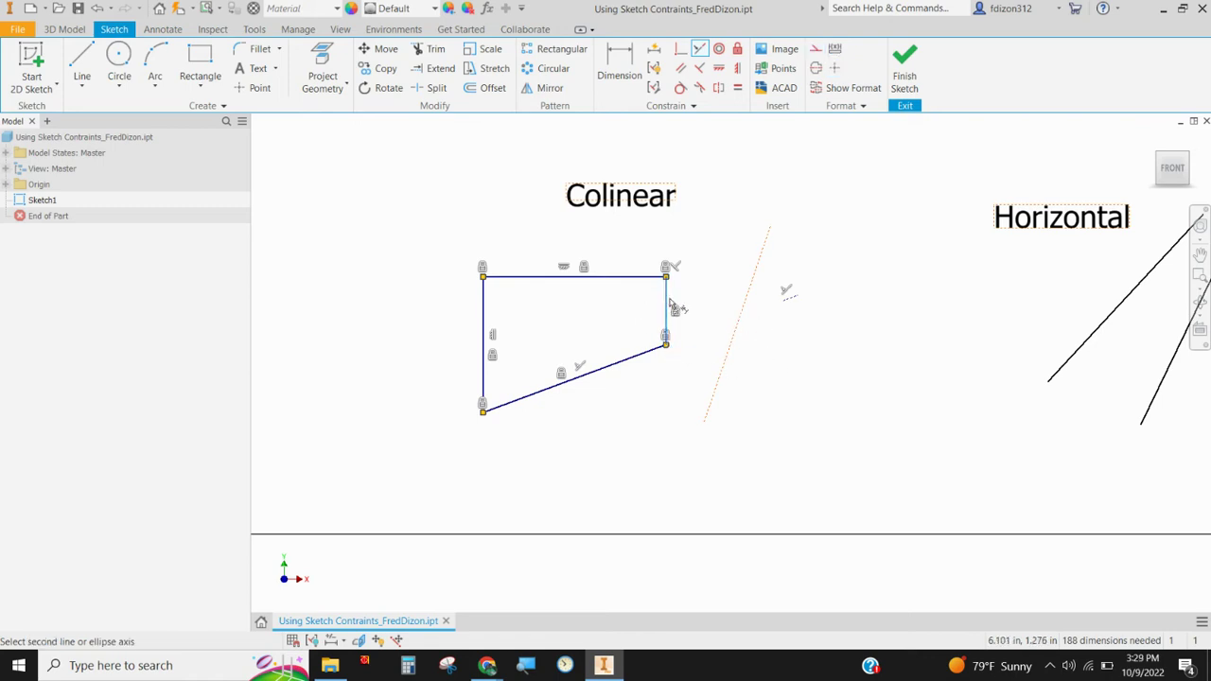
pyautogui.click(746, 307)
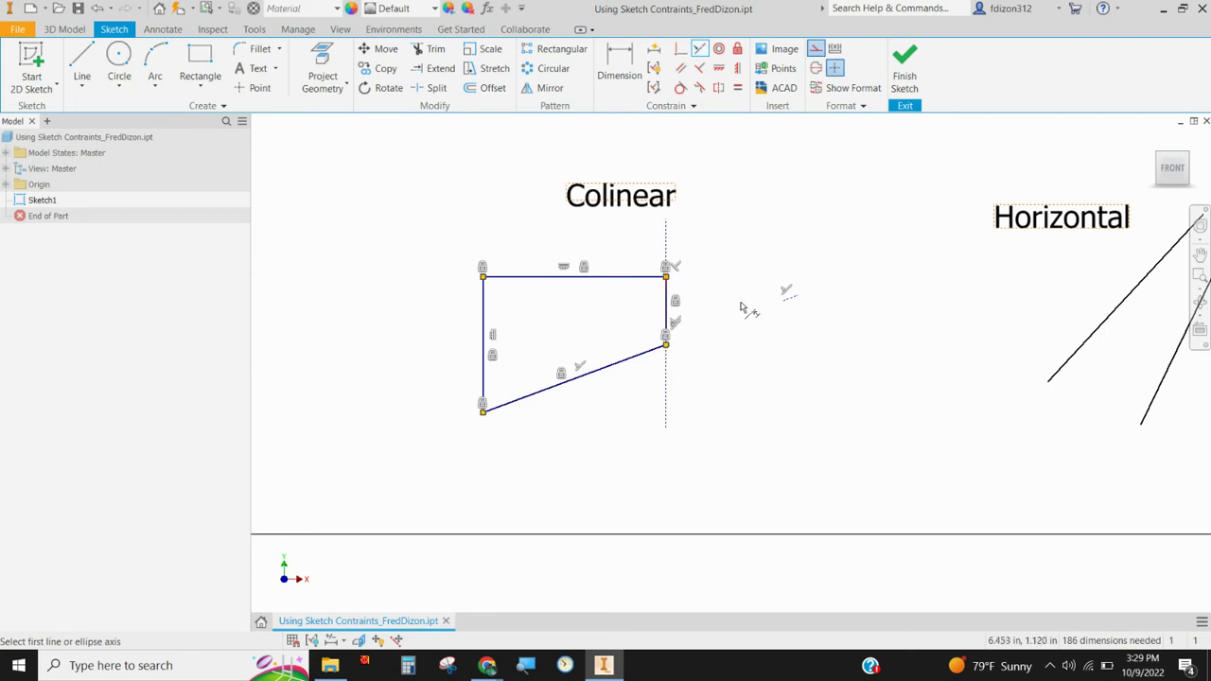
pyautogui.rightClick(755, 223)
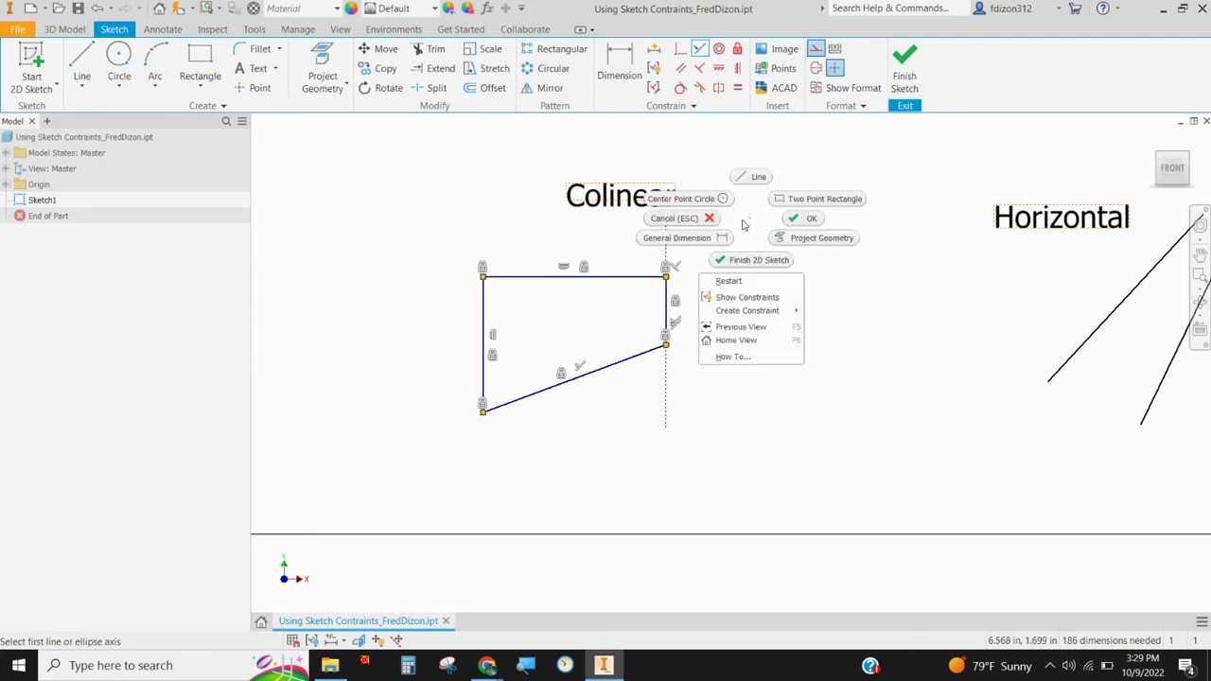
pyautogui.click(693, 219)
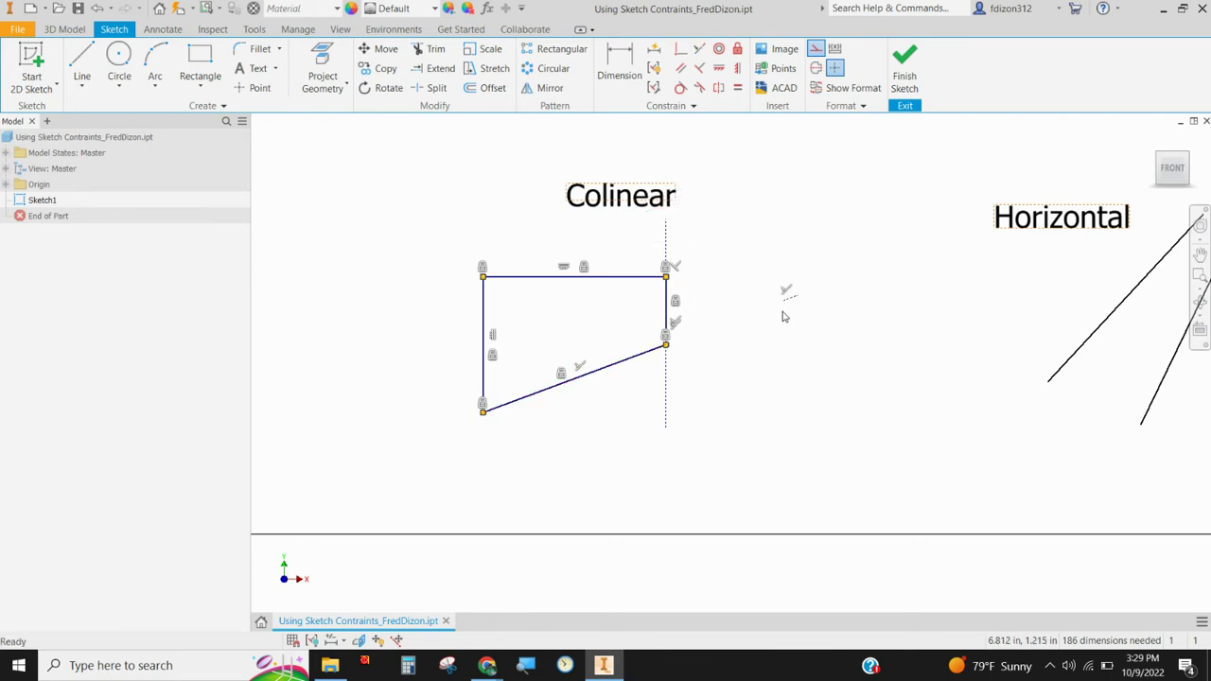
# Drag the short line's end onto the quadrilateral's lower-right corner.
pyautogui.scroll(-2, 786, 316)
pyautogui.scroll(5, 778, 307)
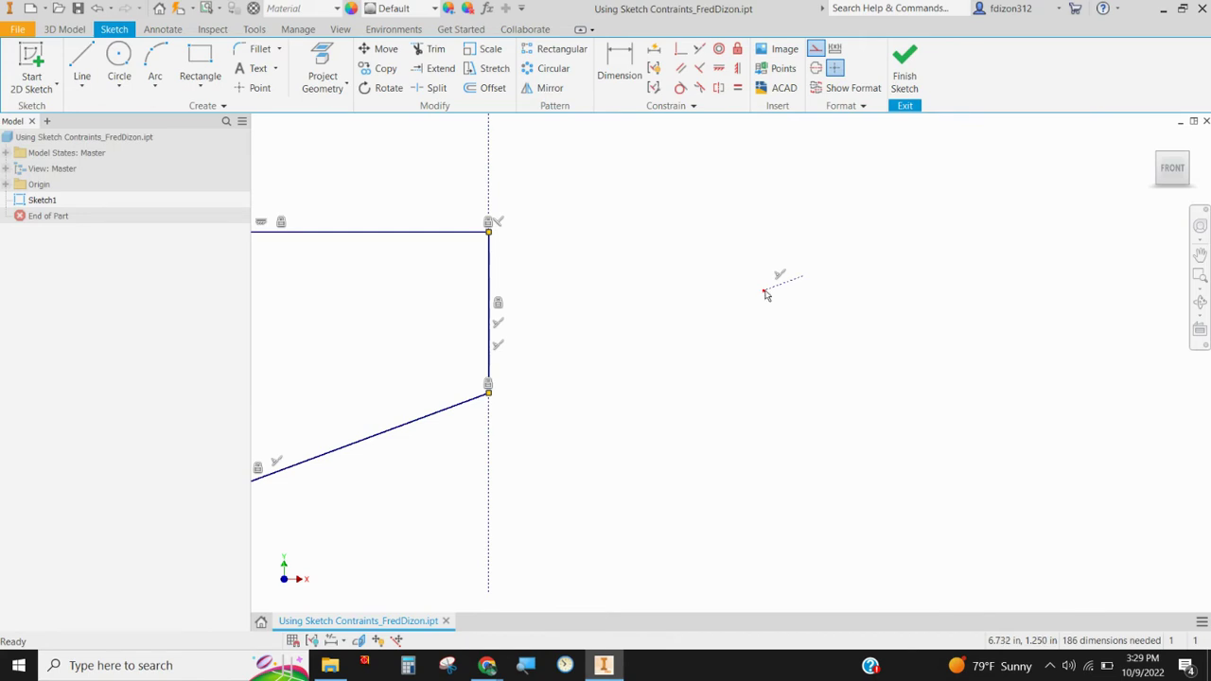
pyautogui.moveTo(765, 295)
pyautogui.mouseDown()
pyautogui.moveTo(722, 297)
pyautogui.moveTo(505, 384)
pyautogui.mouseUp()
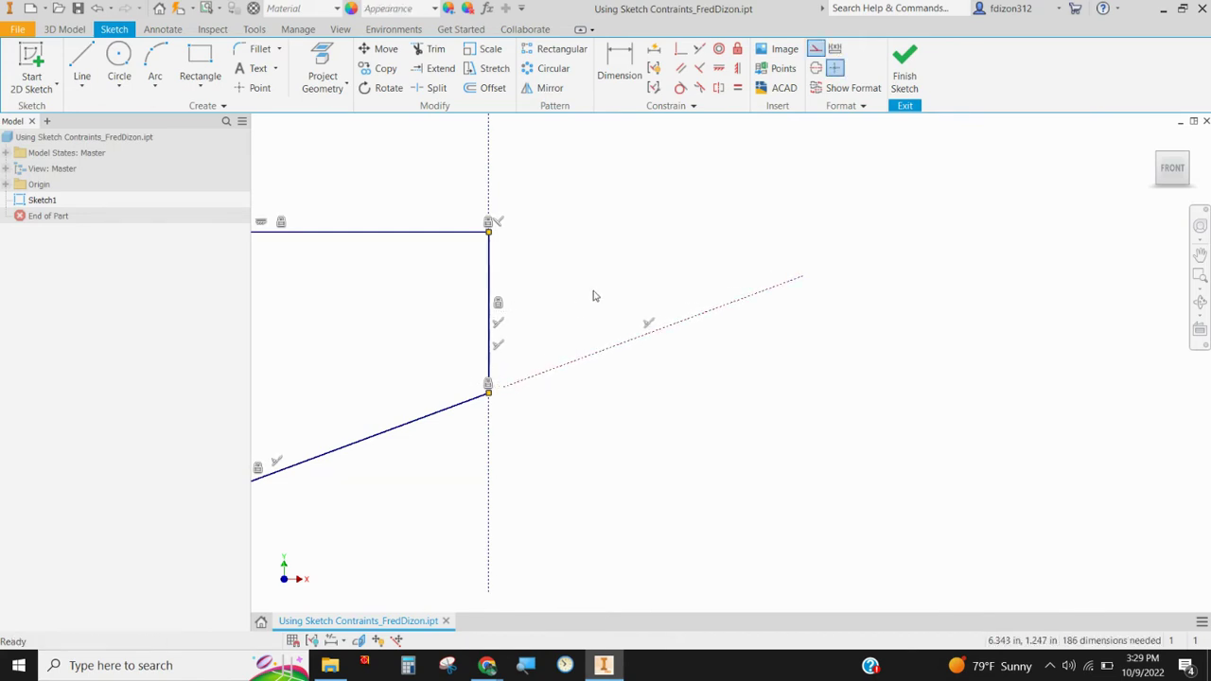
pyautogui.scroll(2, 595, 293)
pyautogui.scroll(-1, 602, 299)
pyautogui.scroll(-3, 601, 299)
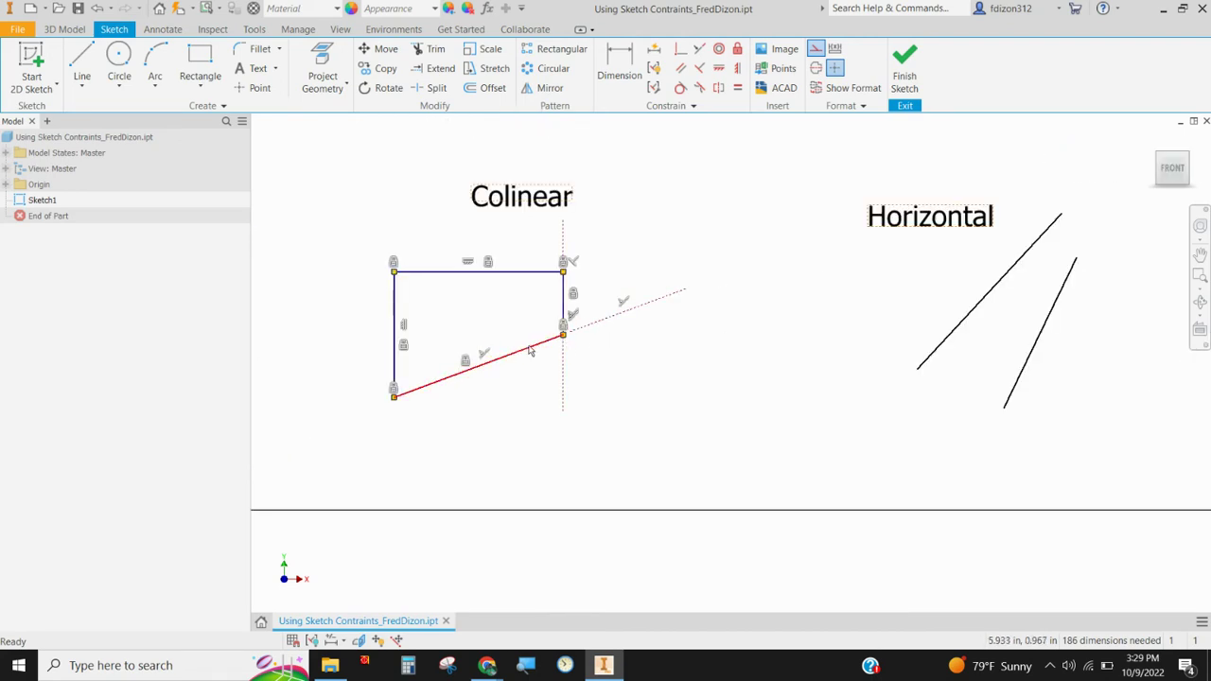
pyautogui.moveTo(869, 299); pyautogui.dragTo(579, 318, button='middle')
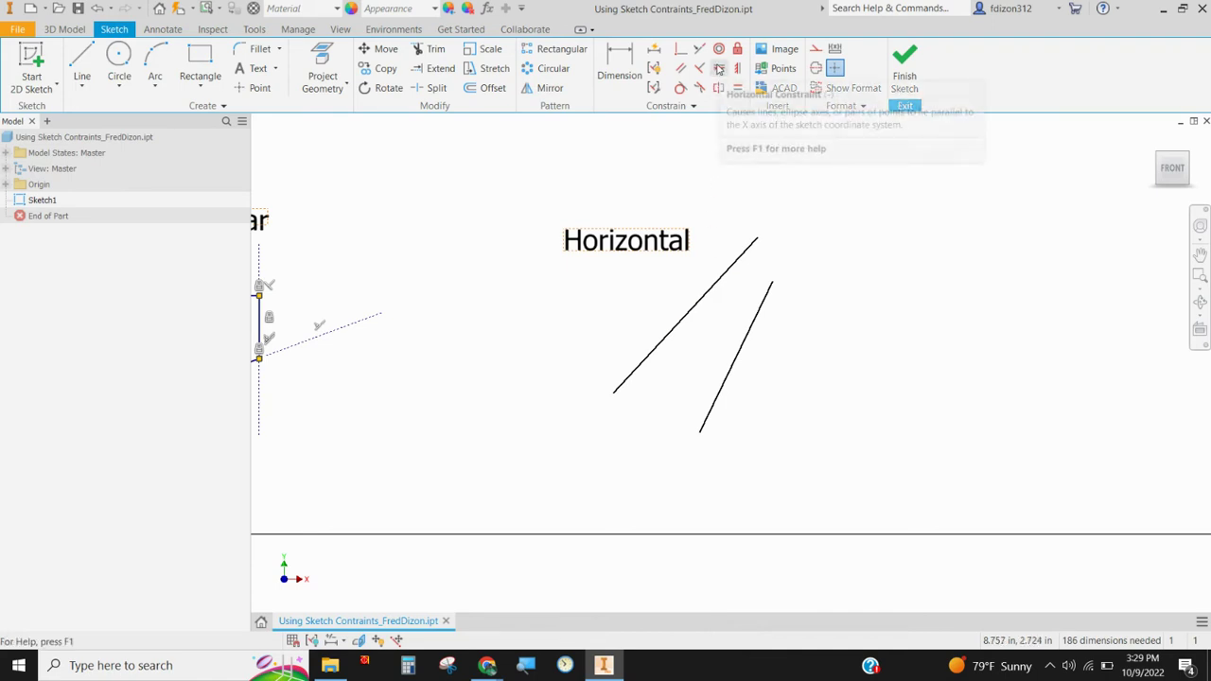
# Constrain both diagonal lines of the Horizontal example to be horizontal.
pyautogui.click(719, 69)
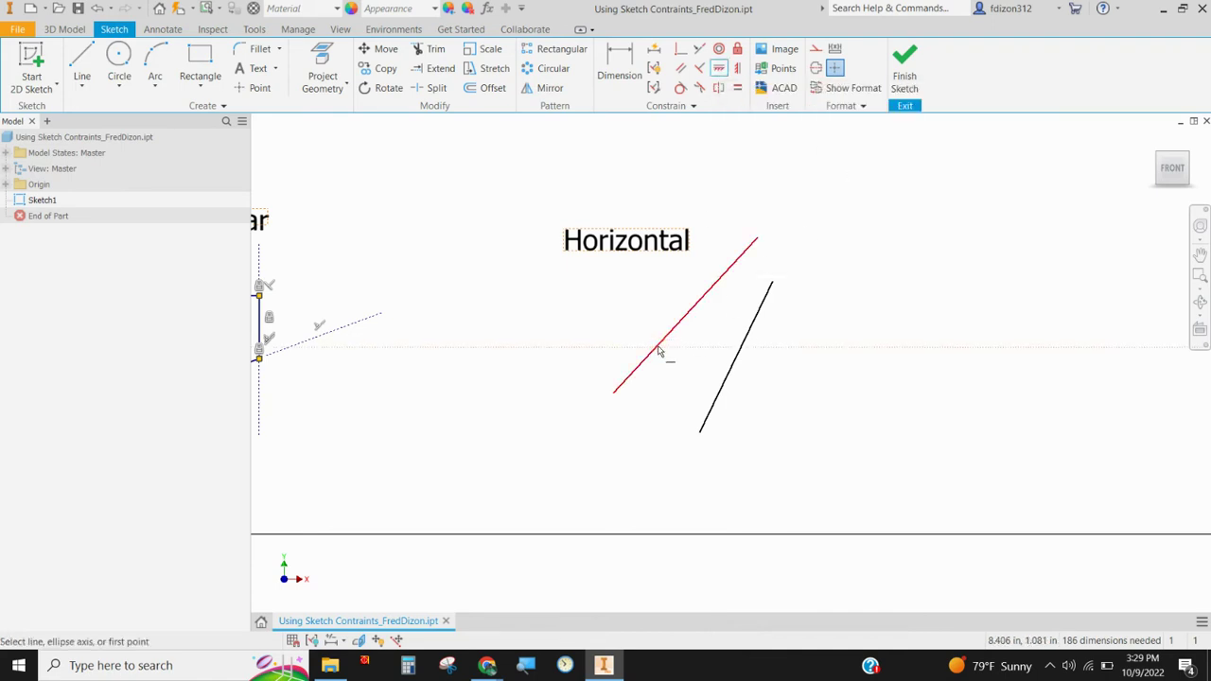
pyautogui.click(696, 316)
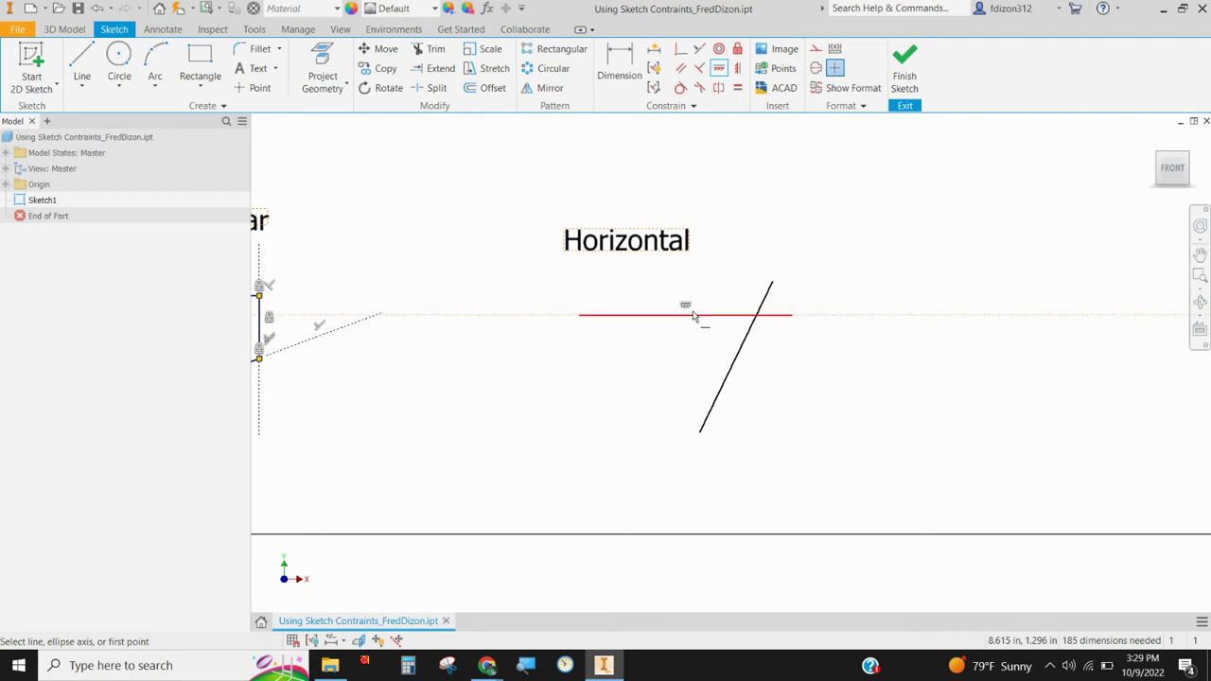
pyautogui.click(736, 370)
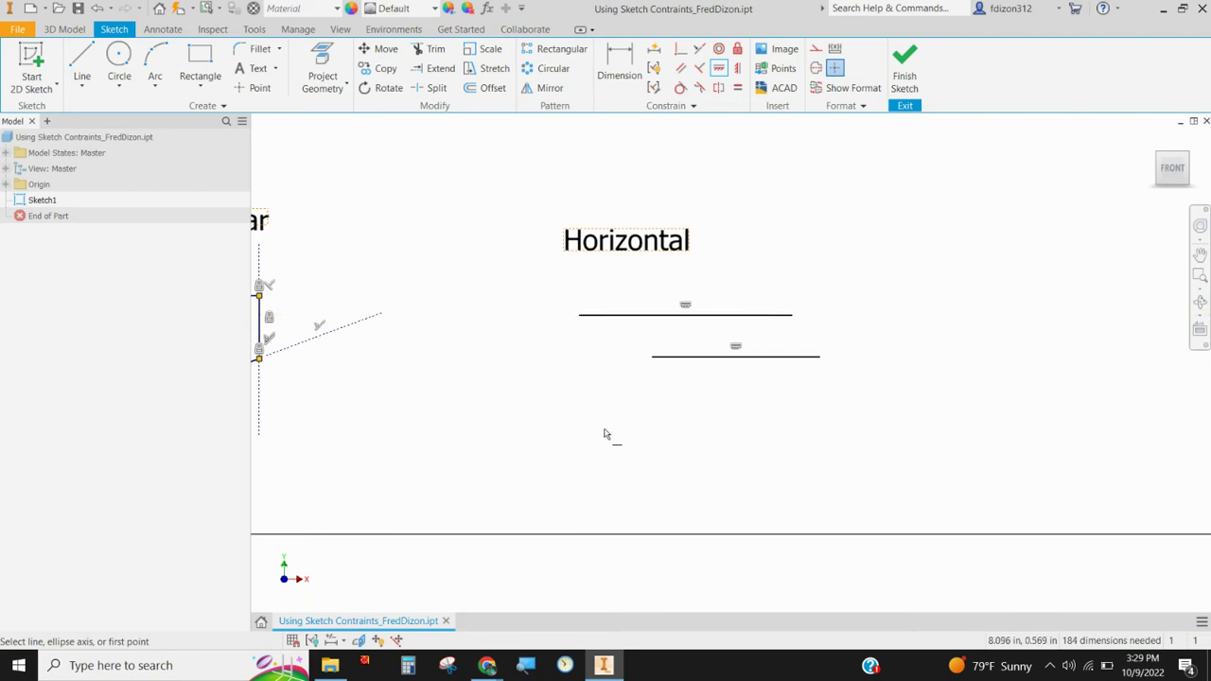
# Constrain the two X lines and the lone angled line of the Vertical example to be vertical.
pyautogui.scroll(-5, 581, 413)
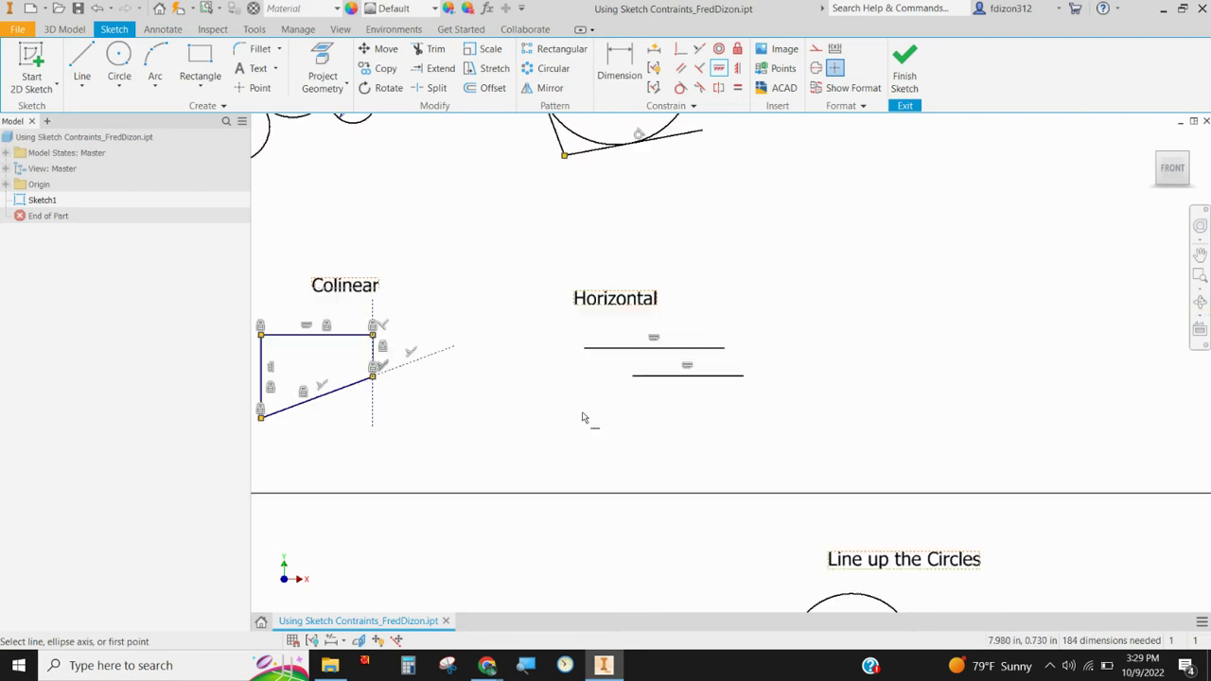
pyautogui.moveTo(520, 438); pyautogui.dragTo(1006, 206, button='middle')
pyautogui.scroll(3, 633, 462)
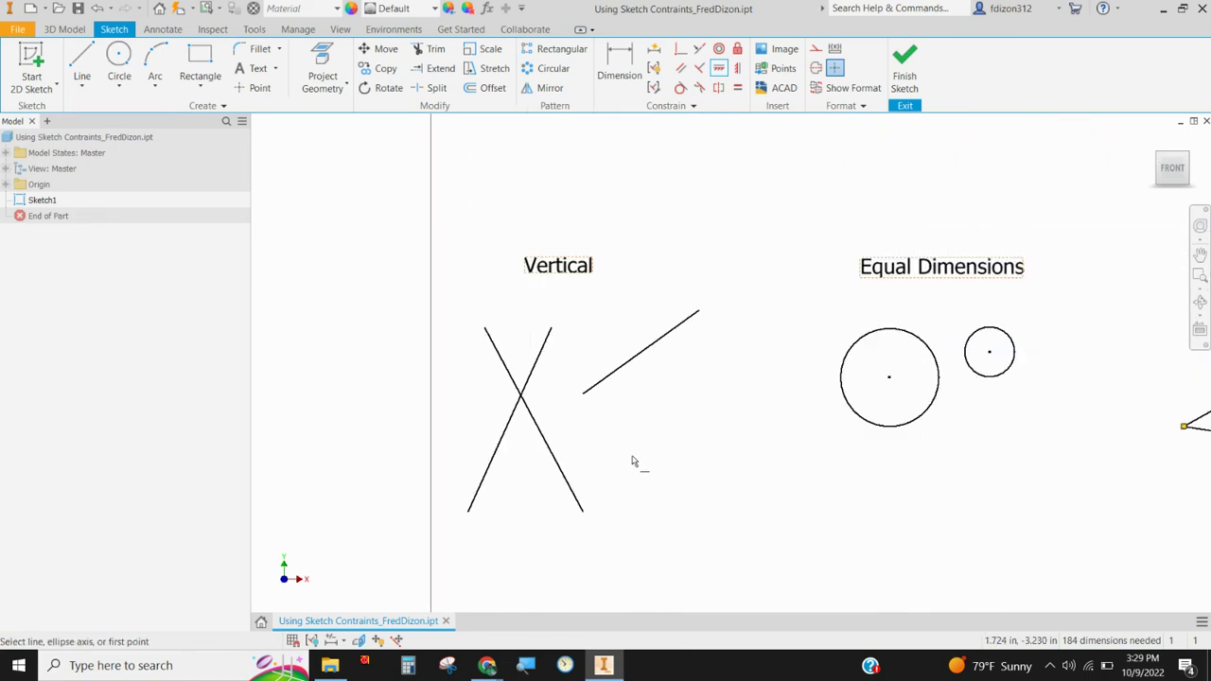
pyautogui.click(738, 68)
pyautogui.click(532, 382)
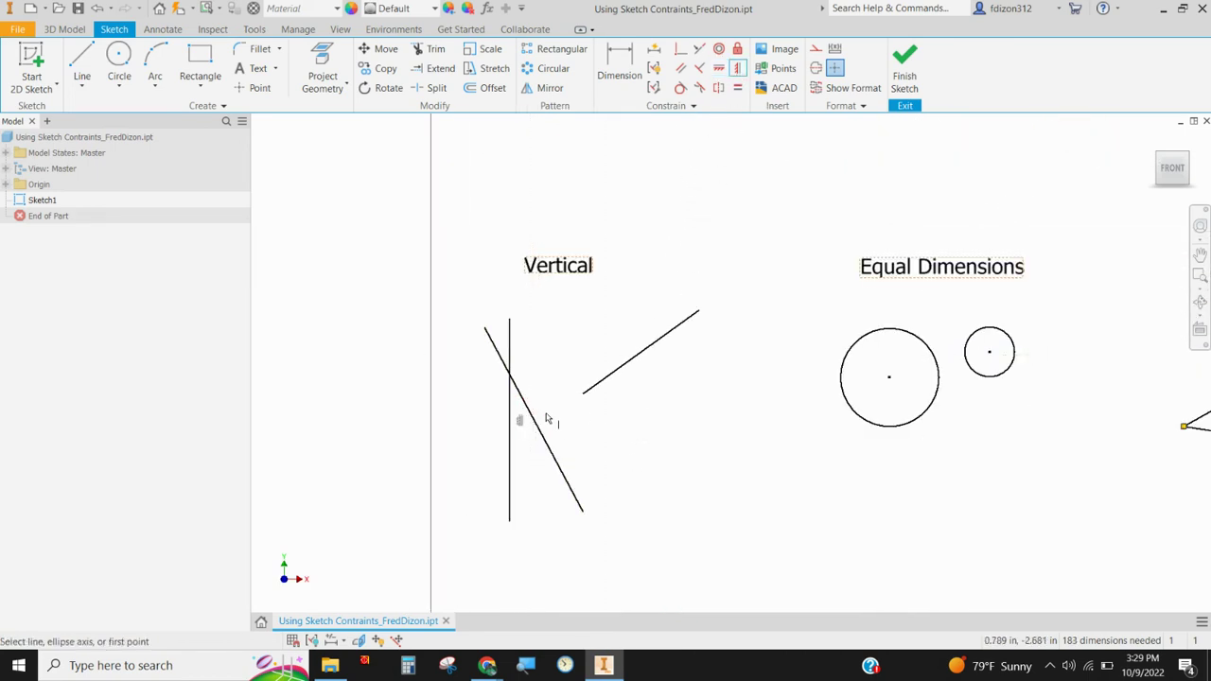
pyautogui.click(537, 436)
pyautogui.click(611, 376)
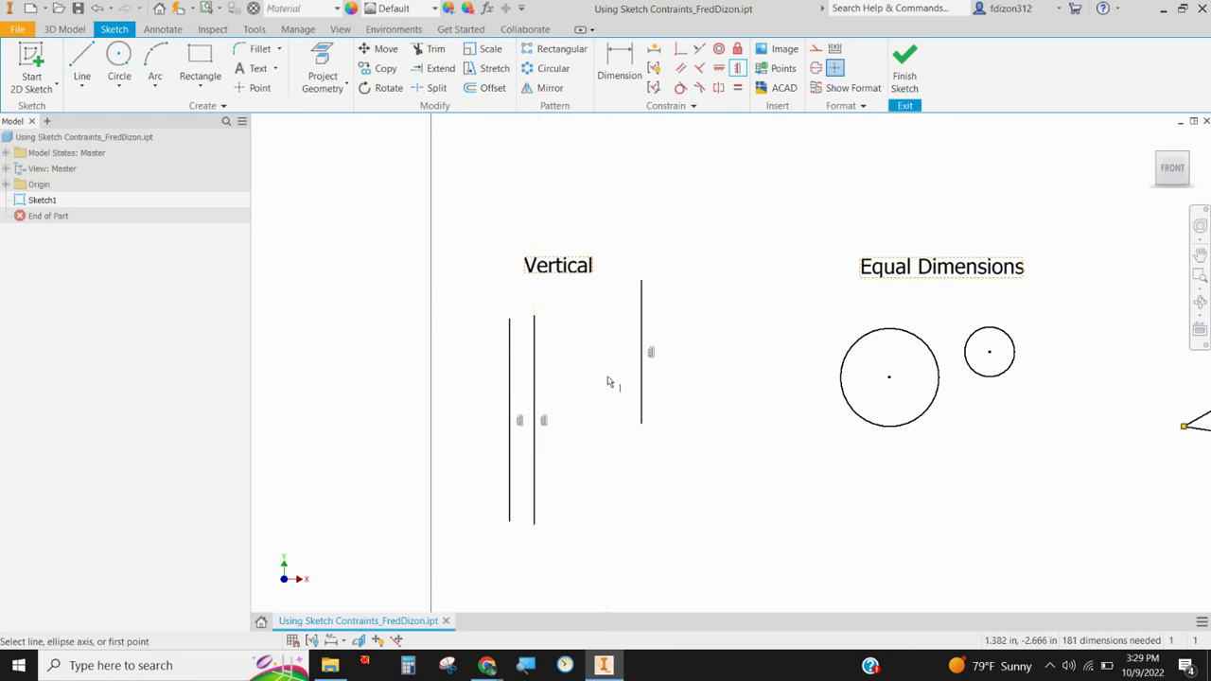
pyautogui.moveTo(752, 426); pyautogui.dragTo(429, 414, button='middle')
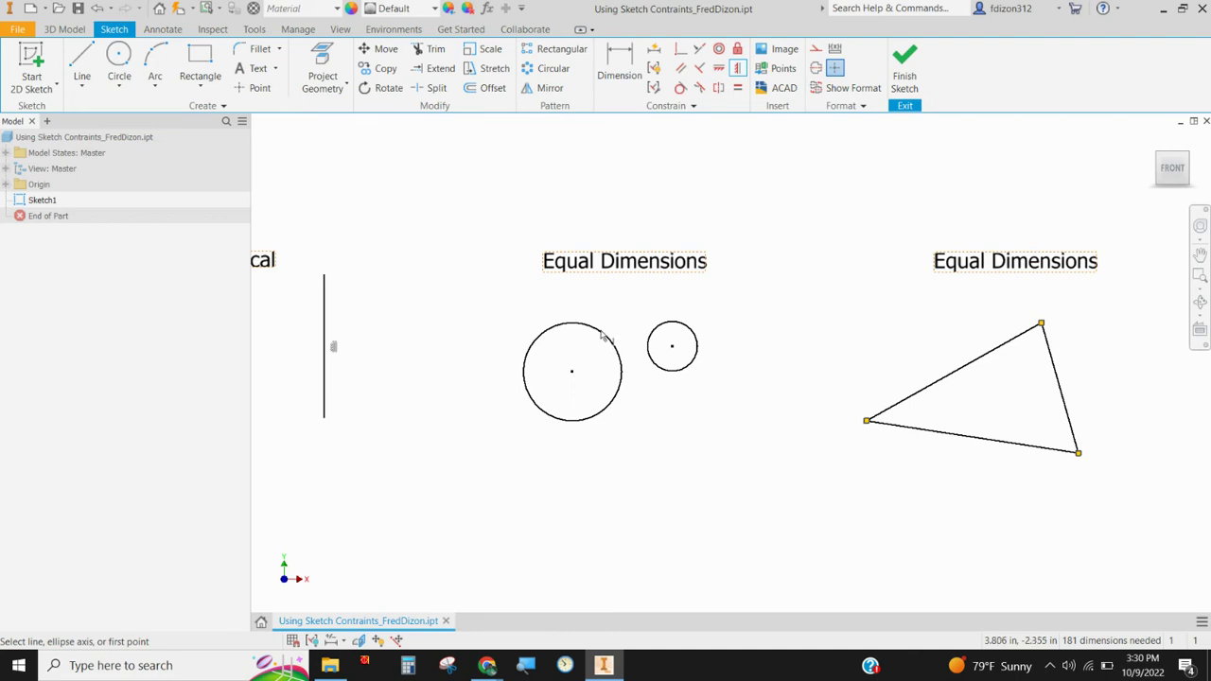
# Fix the large Equal Dimensions circle, then decline the over-constraining diameter dimension.
pyautogui.click(738, 50)
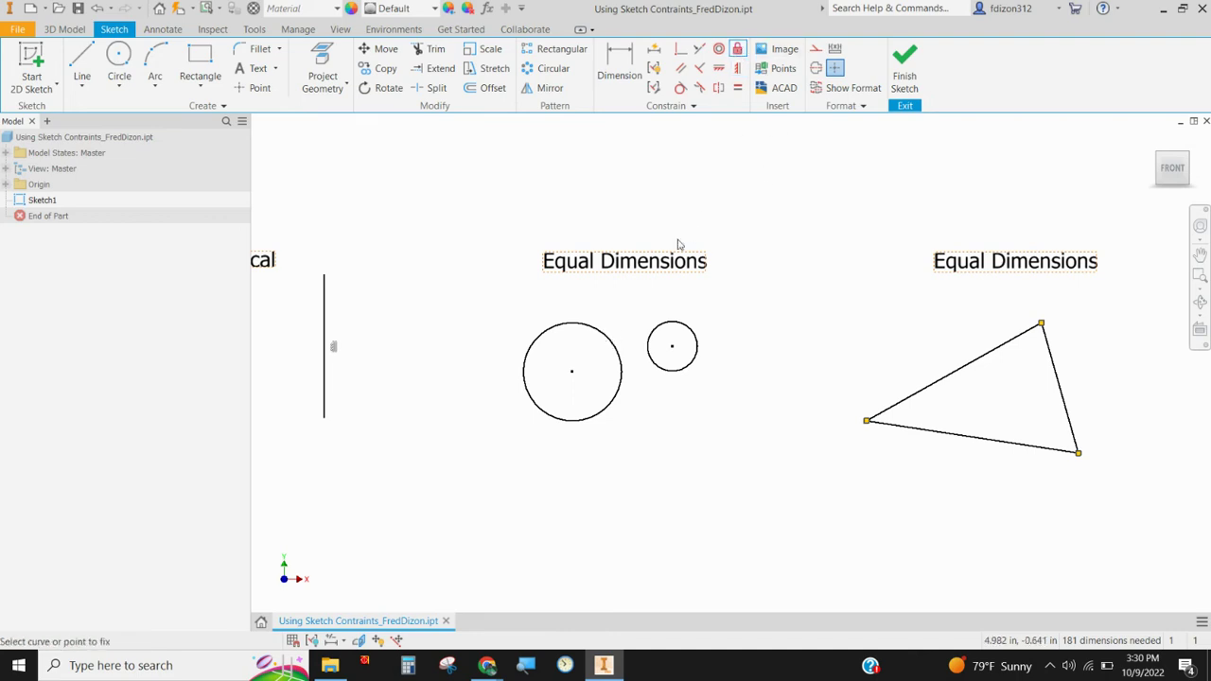
pyautogui.click(610, 346)
pyautogui.click(620, 66)
pyautogui.click(536, 343)
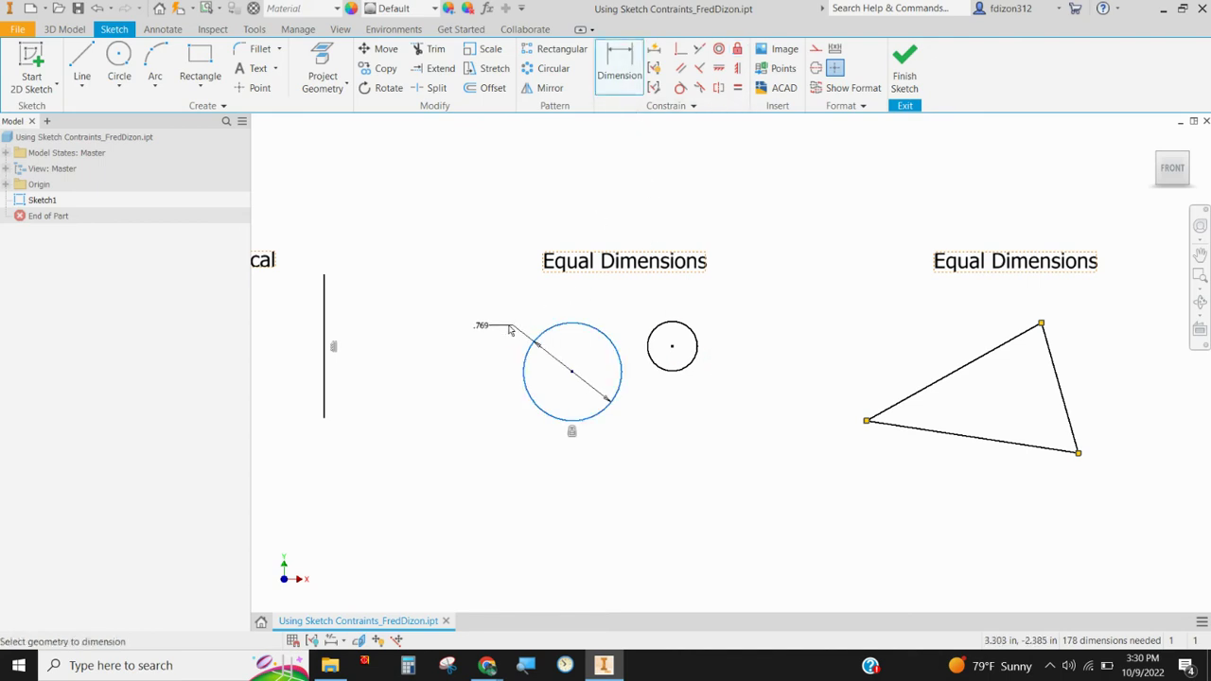
pyautogui.click(509, 322)
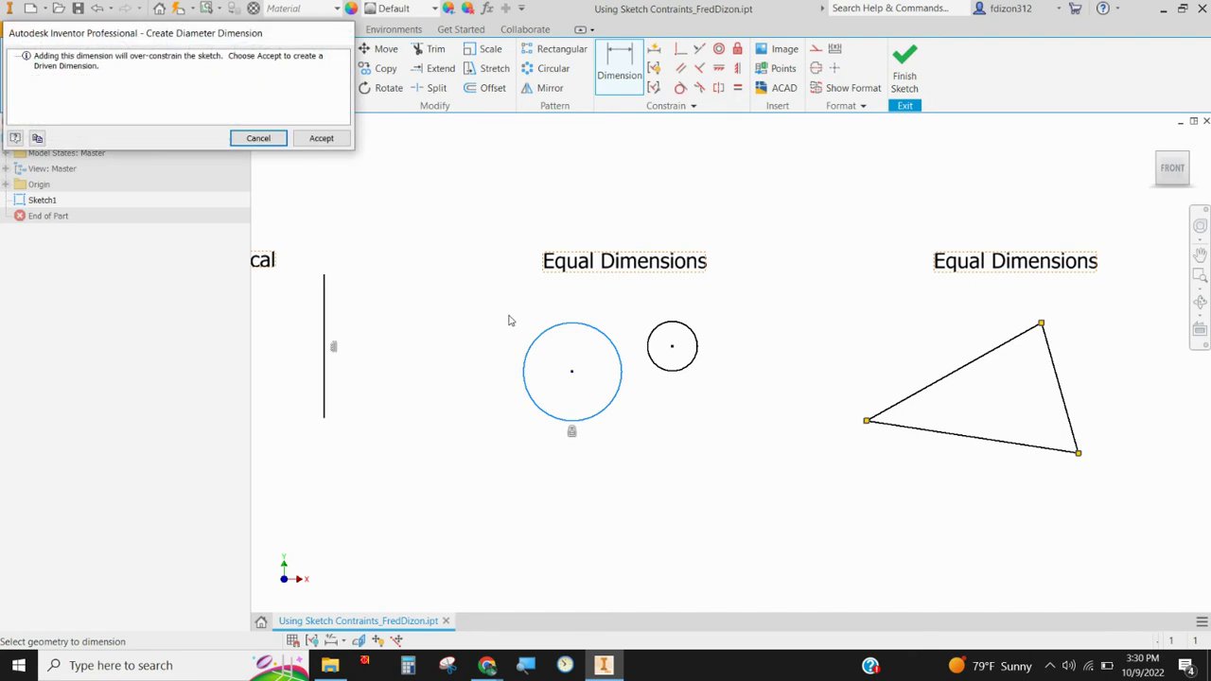
pyautogui.click(261, 139)
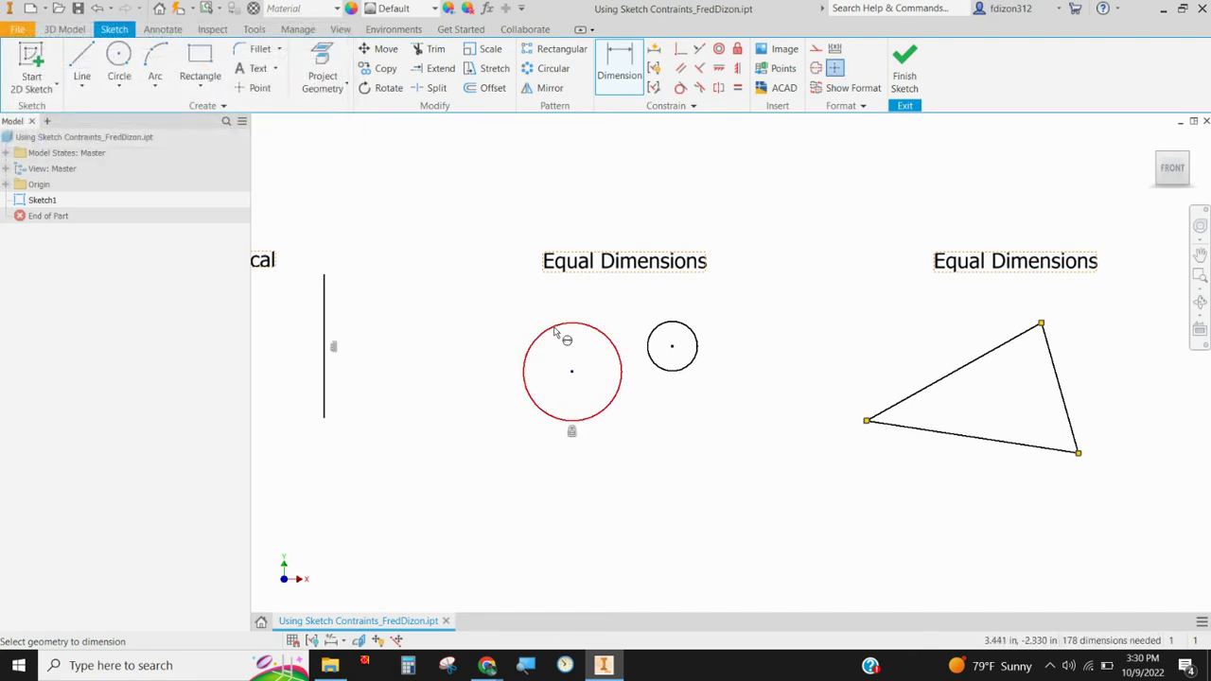
# Delete the fix constraint on the left circle so it can be resized.
pyautogui.rightClick(574, 437)
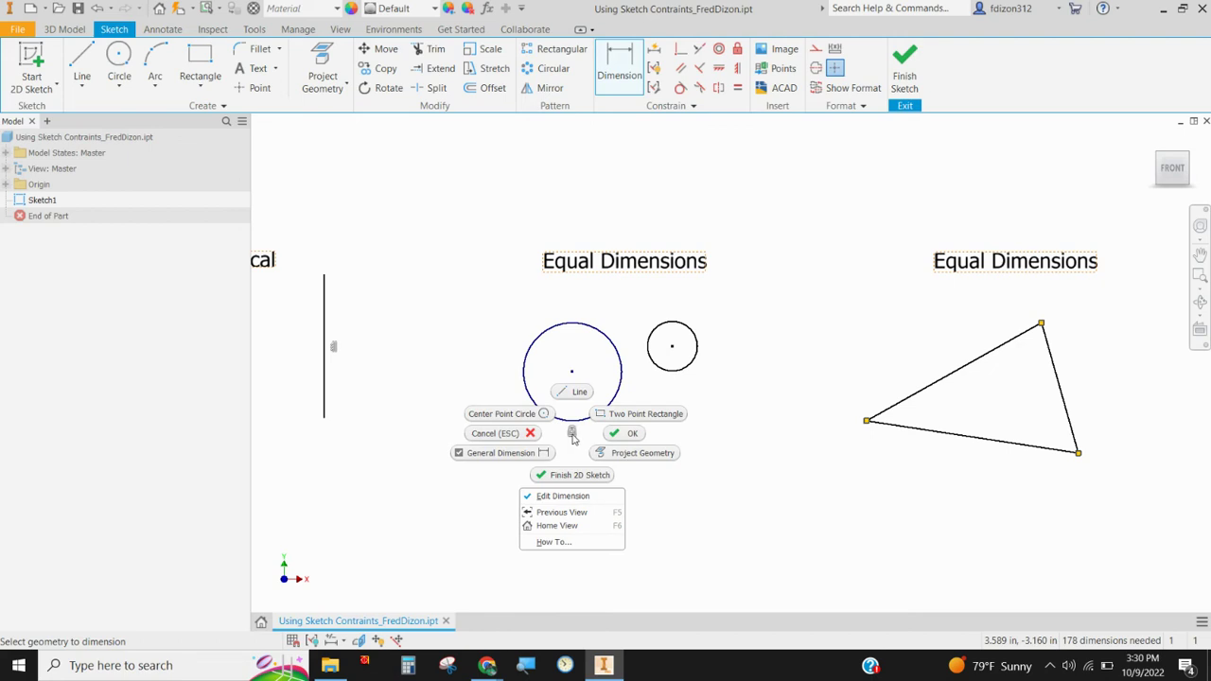
pyautogui.press('Escape')
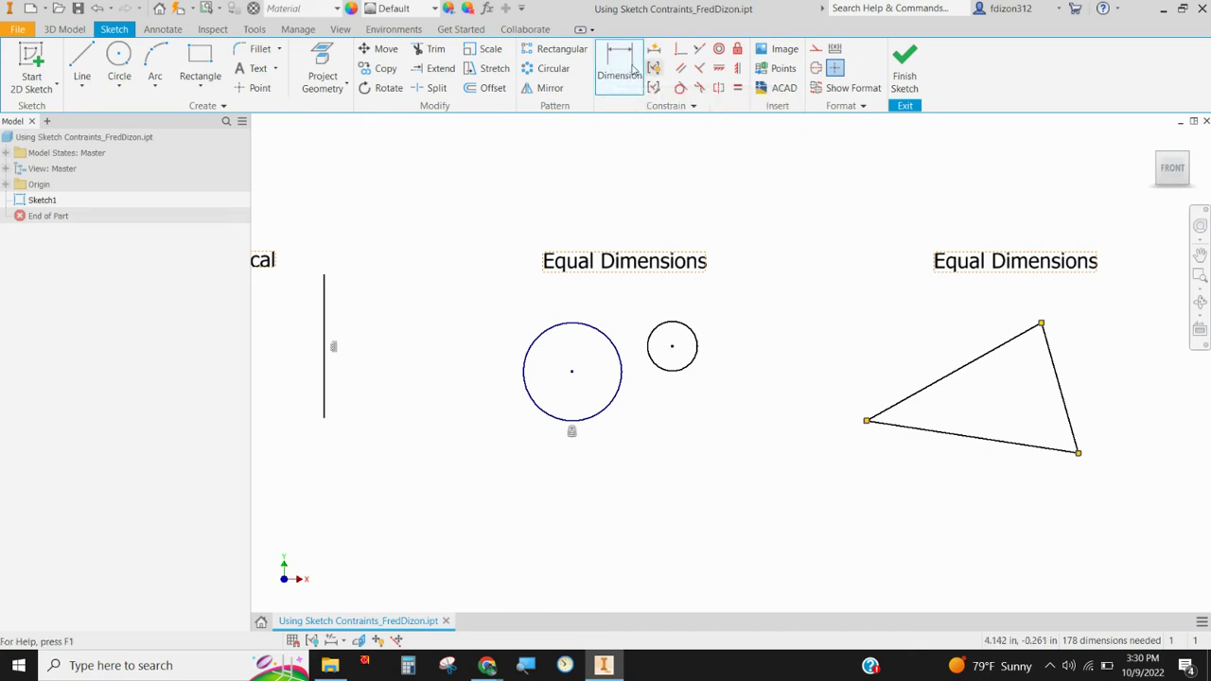
pyautogui.rightClick(533, 202)
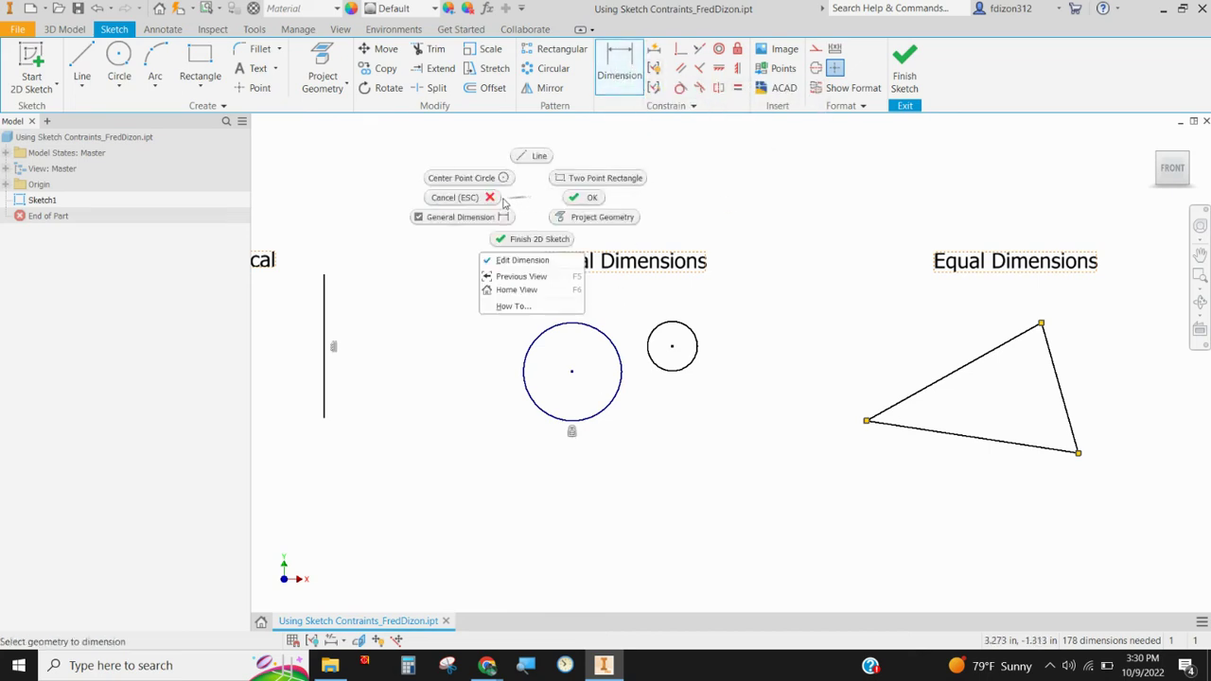
pyautogui.click(497, 203)
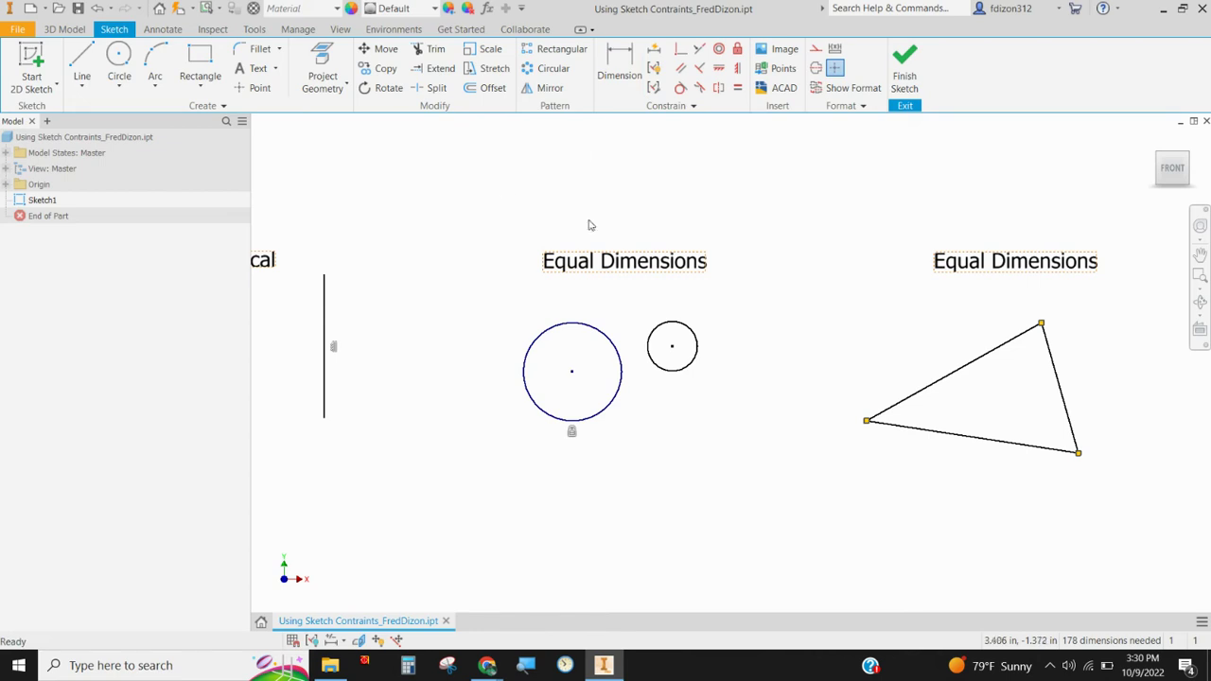
pyautogui.rightClick(572, 433)
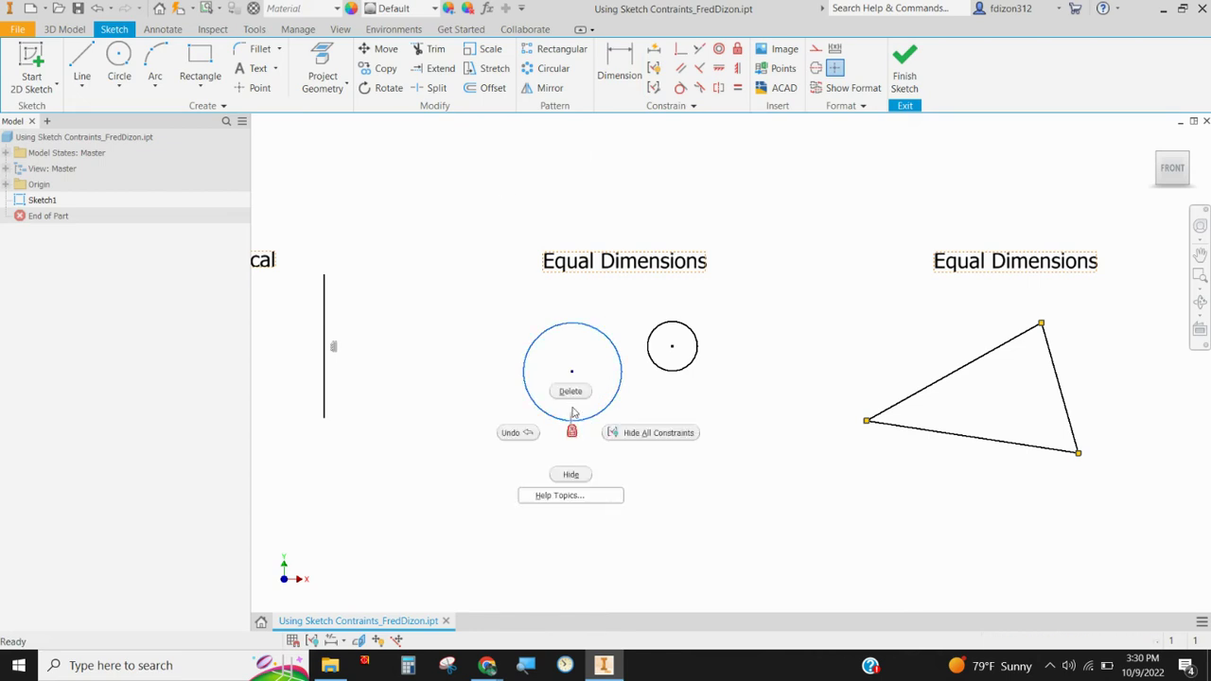
pyautogui.click(570, 391)
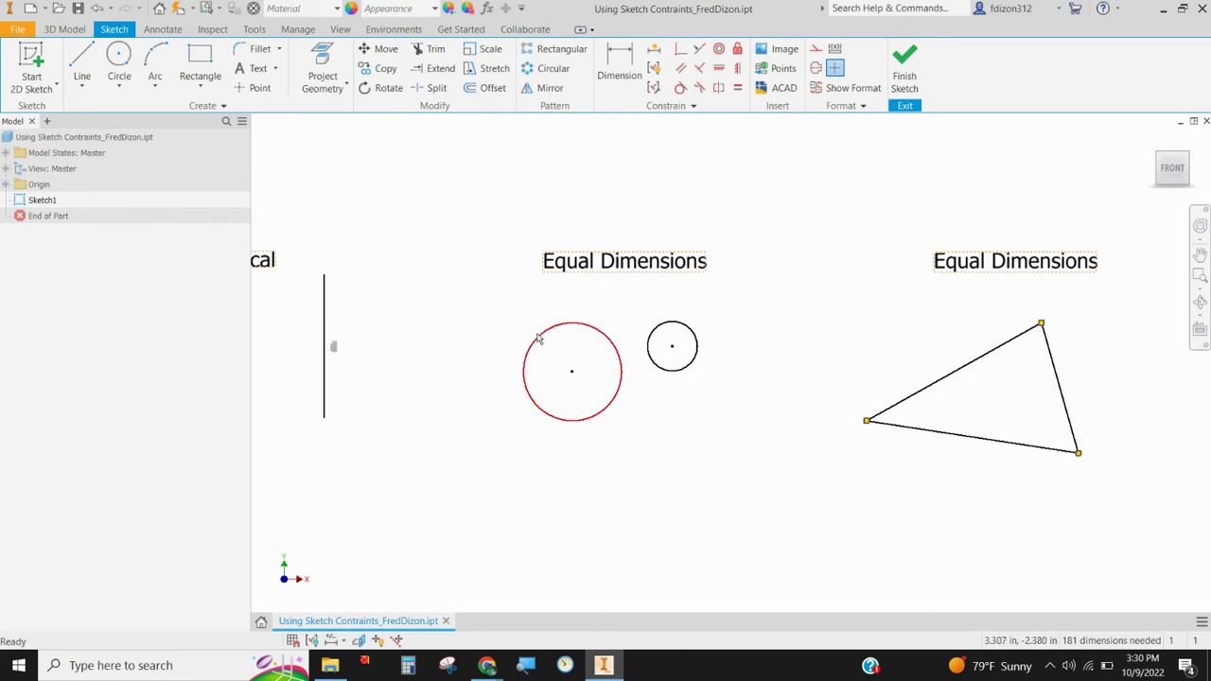
pyautogui.click(617, 67)
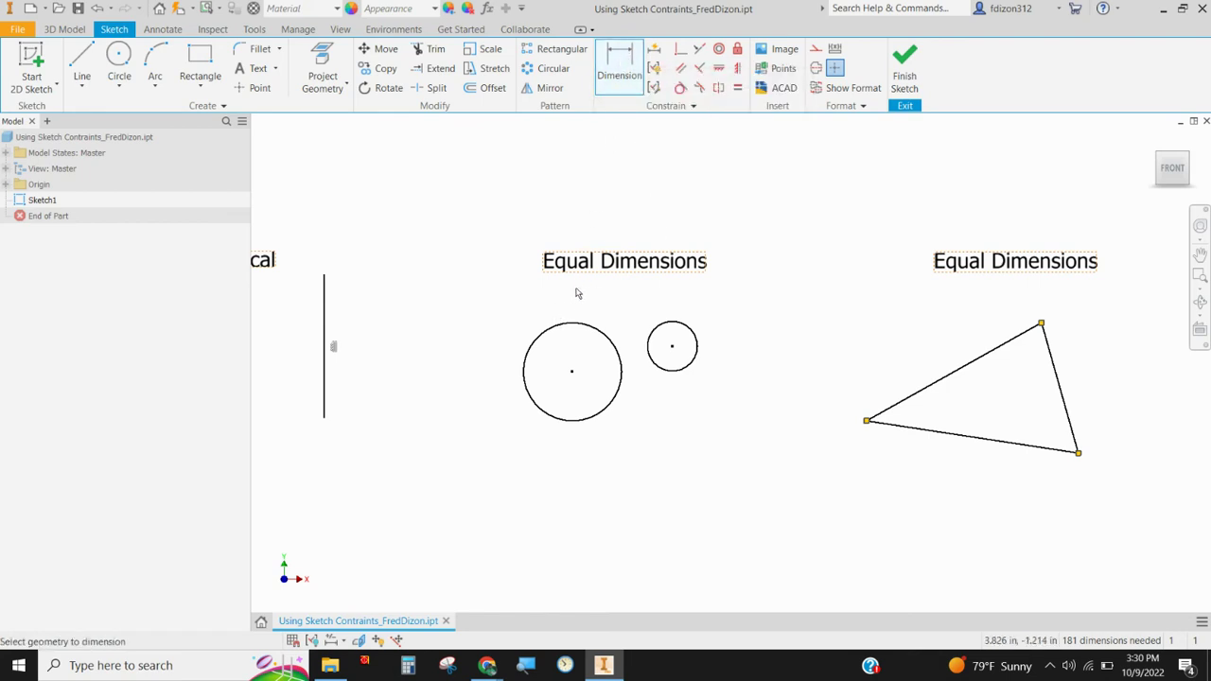
# Dimension the left circle's diameter as 0.750.
pyautogui.click(537, 346)
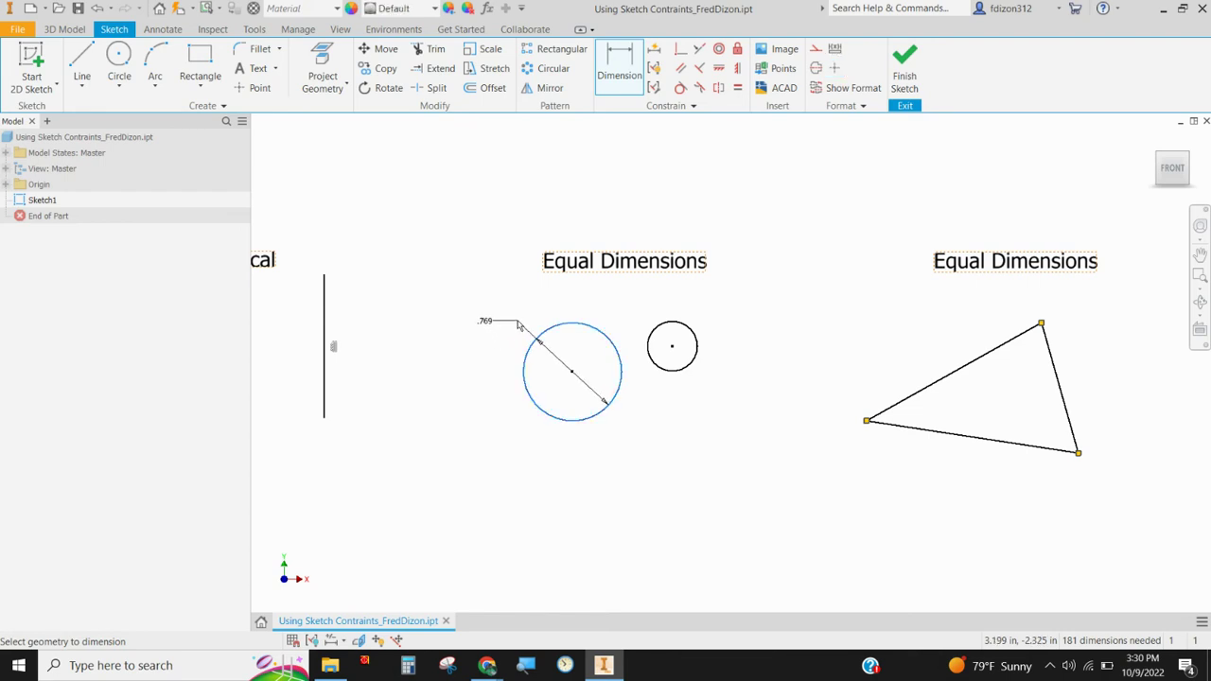
pyautogui.click(517, 323)
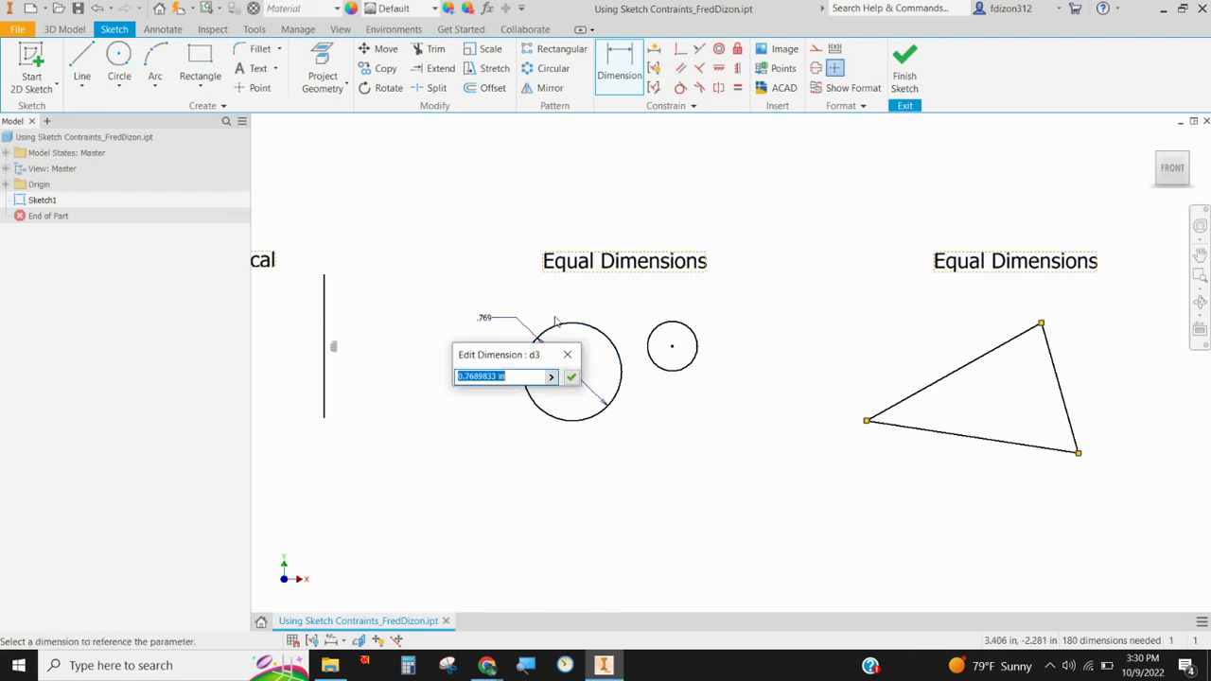
pyautogui.write('.75')
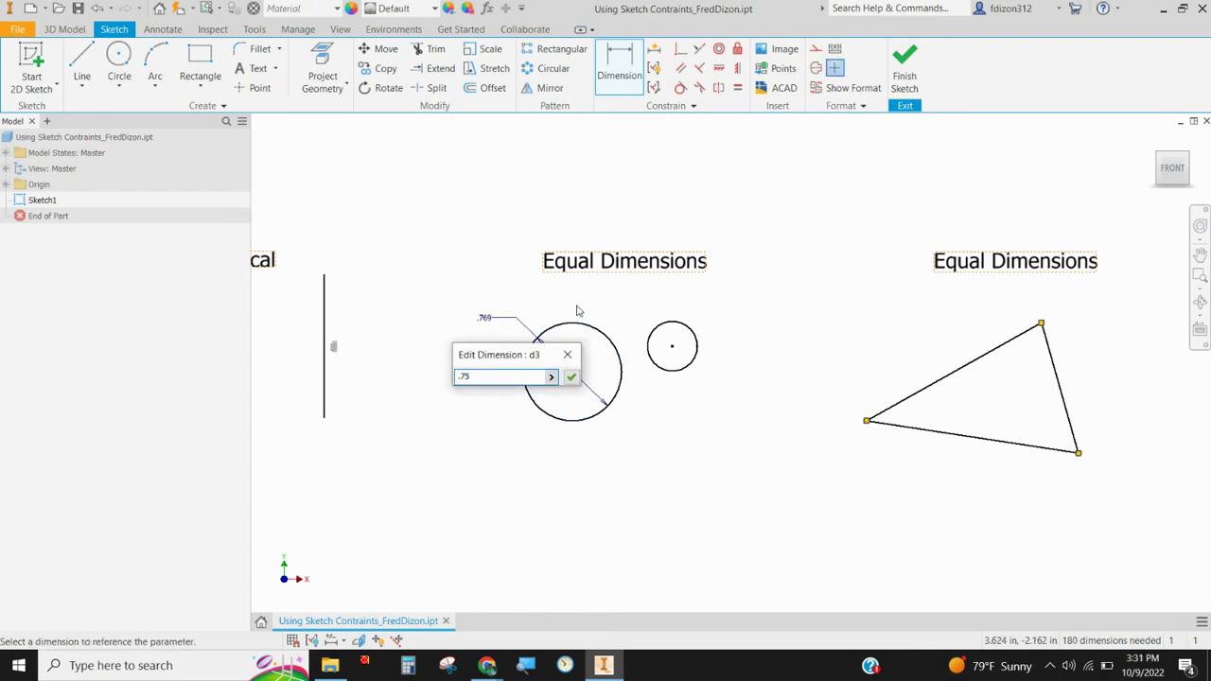
pyautogui.press('Return')
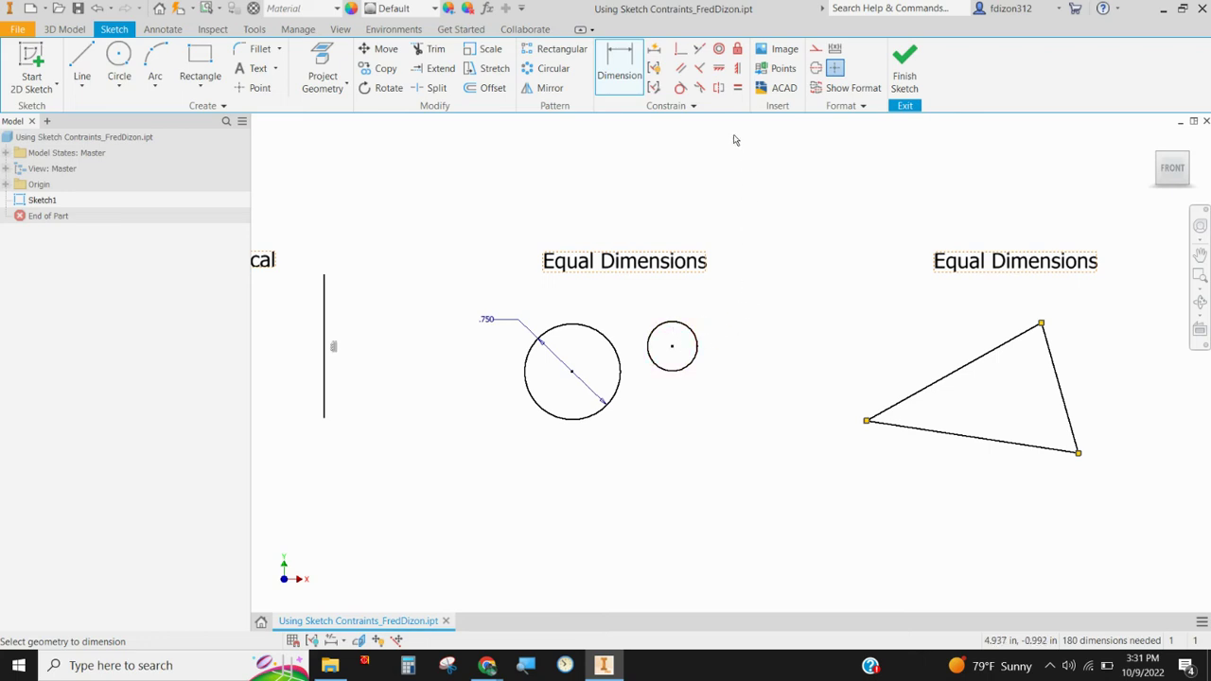
# Apply an Equal constraint so the small circle matches the large circle's size.
pyautogui.click(739, 87)
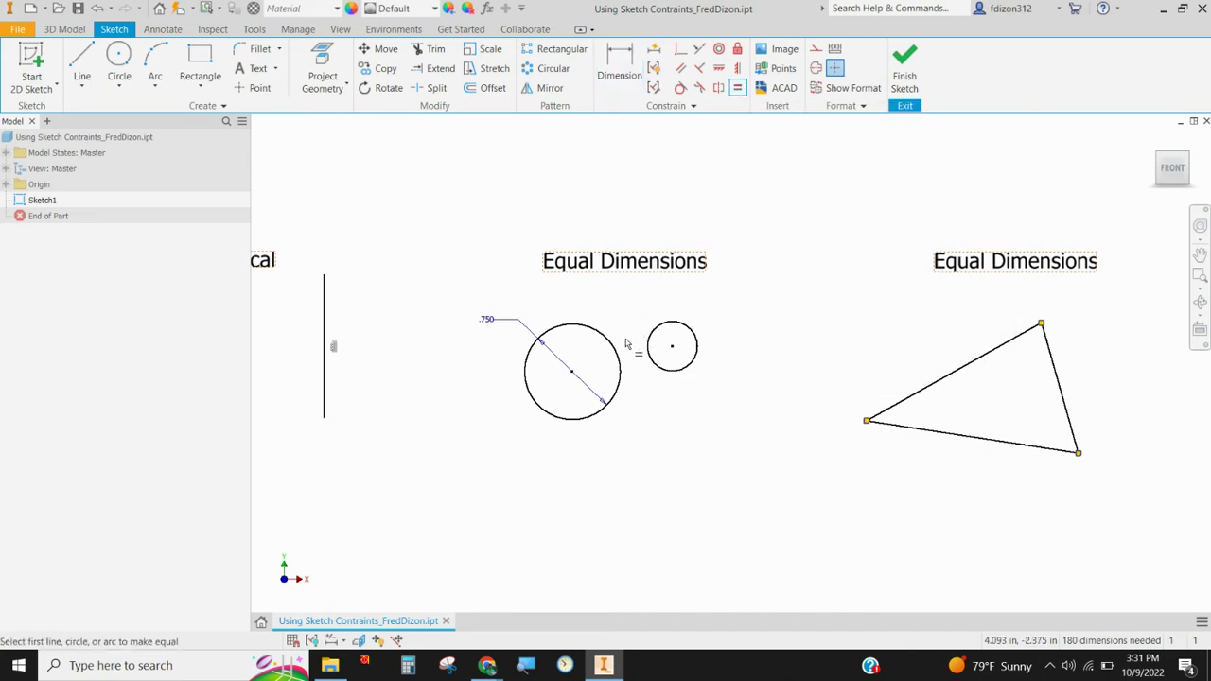
pyautogui.click(610, 348)
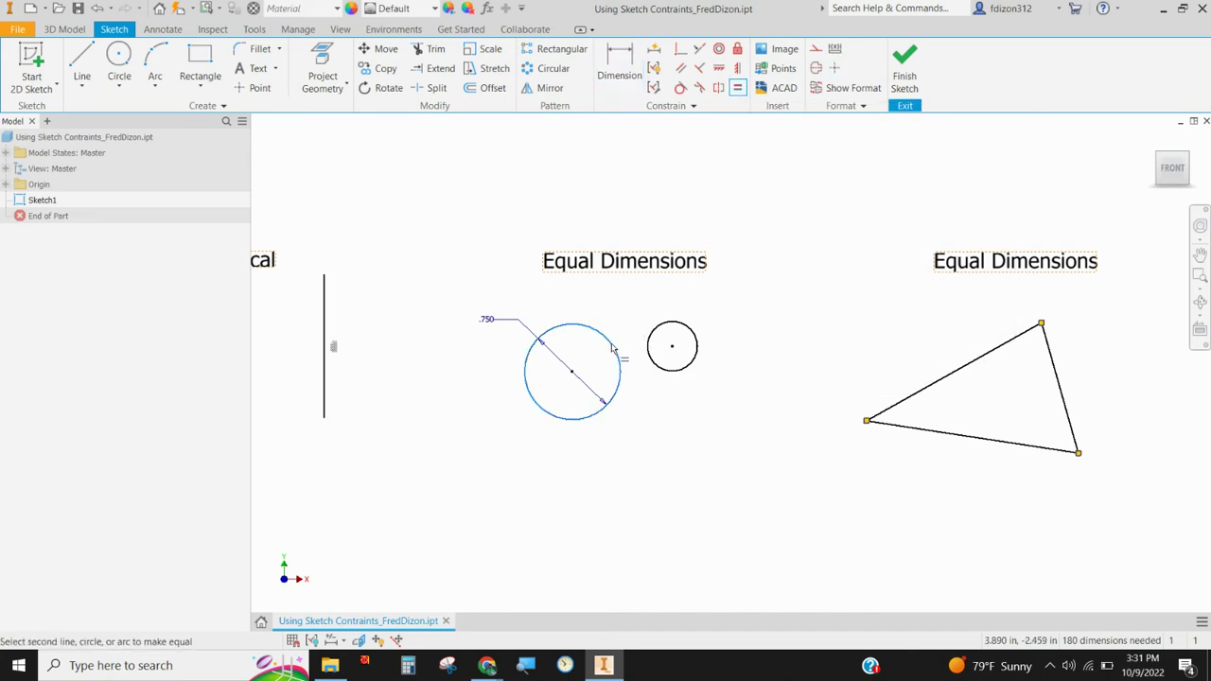
pyautogui.click(651, 351)
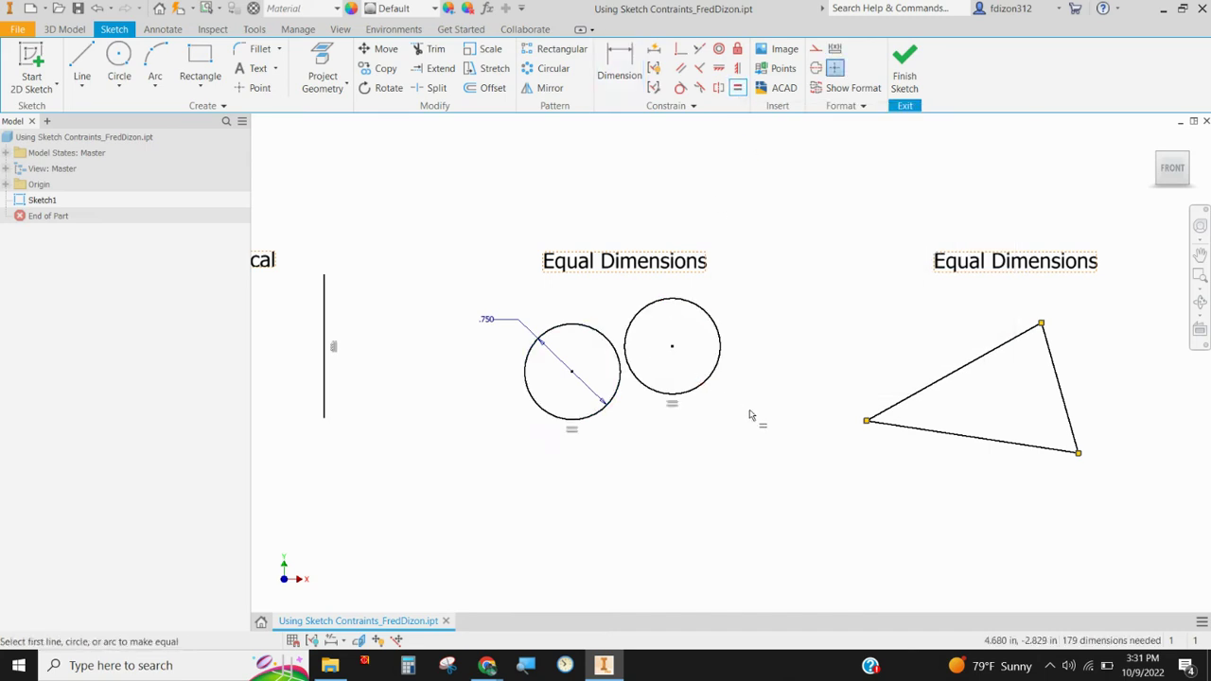
pyautogui.moveTo(870, 336); pyautogui.dragTo(579, 289, button='middle')
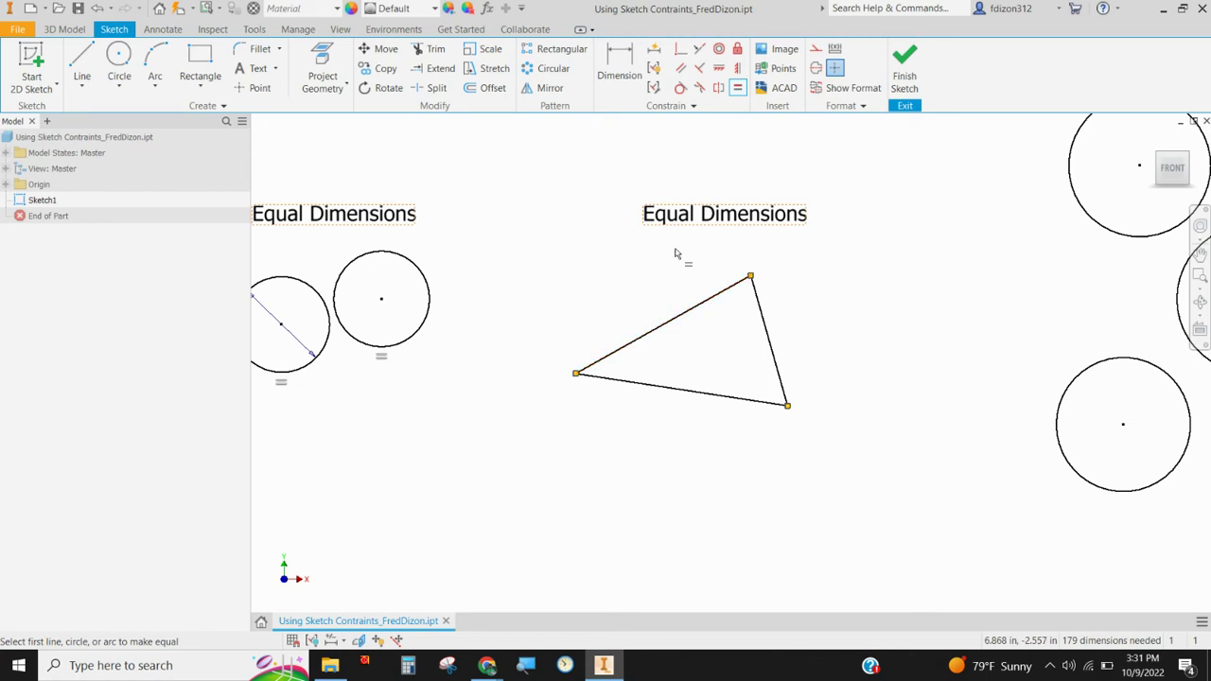
# Dimension the triangle's top edge to a 1.250 width.
pyautogui.click(617, 64)
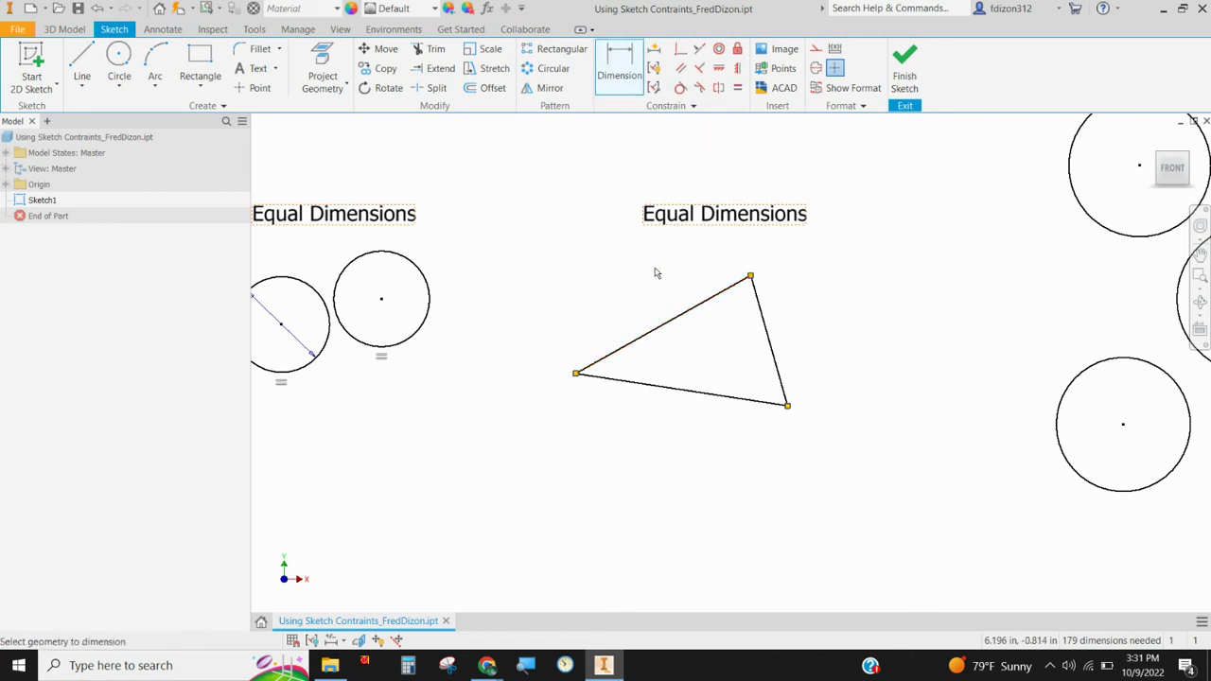
pyautogui.click(670, 326)
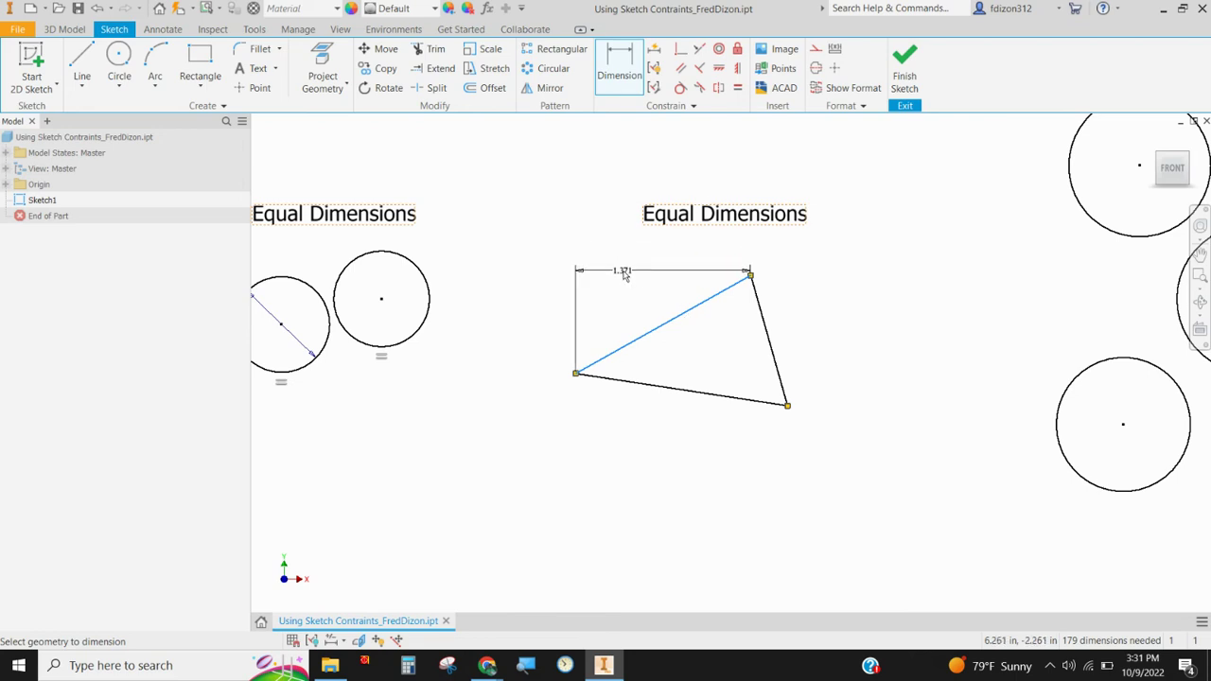
pyautogui.click(625, 274)
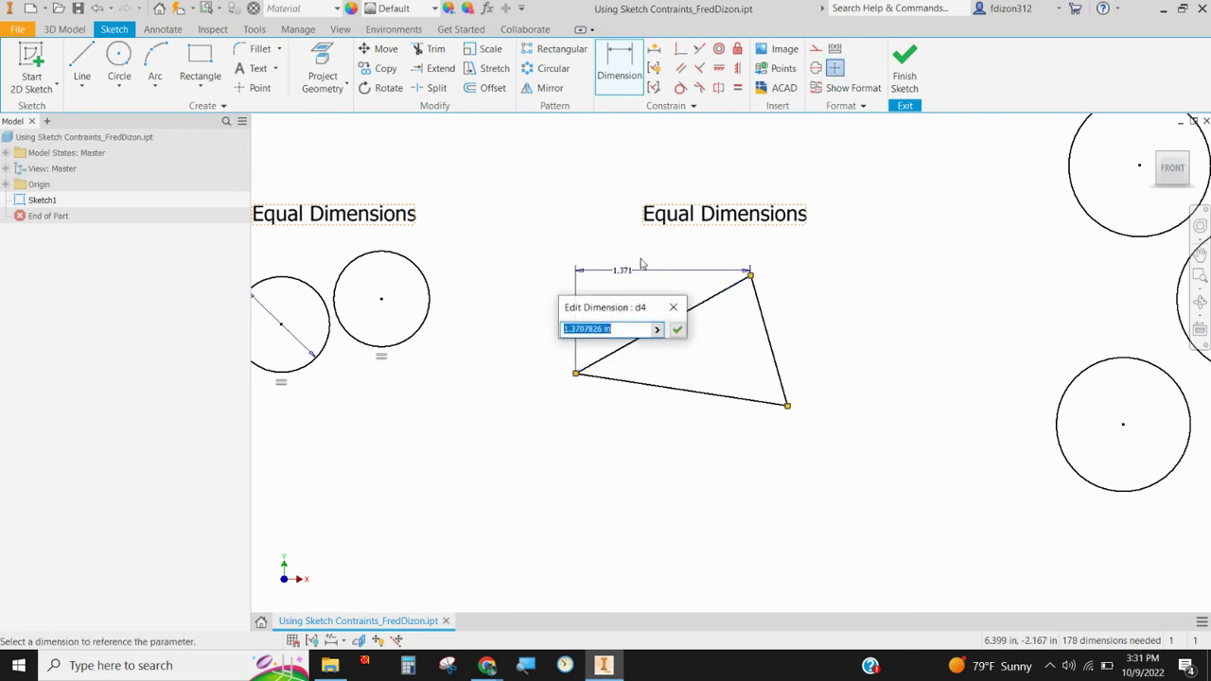
pyautogui.write('1.25')
pyautogui.press('Return')
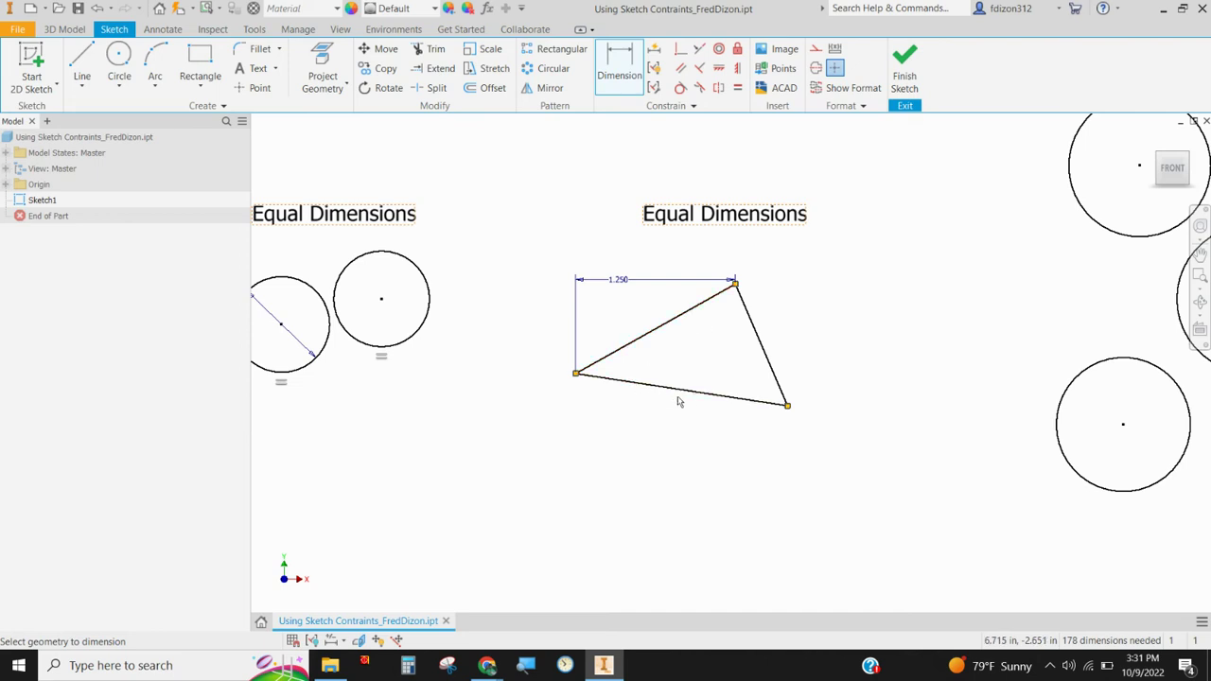
# Make the triangle's right, top-left and bottom edges equal, forming an equilateral triangle.
pyautogui.click(739, 88)
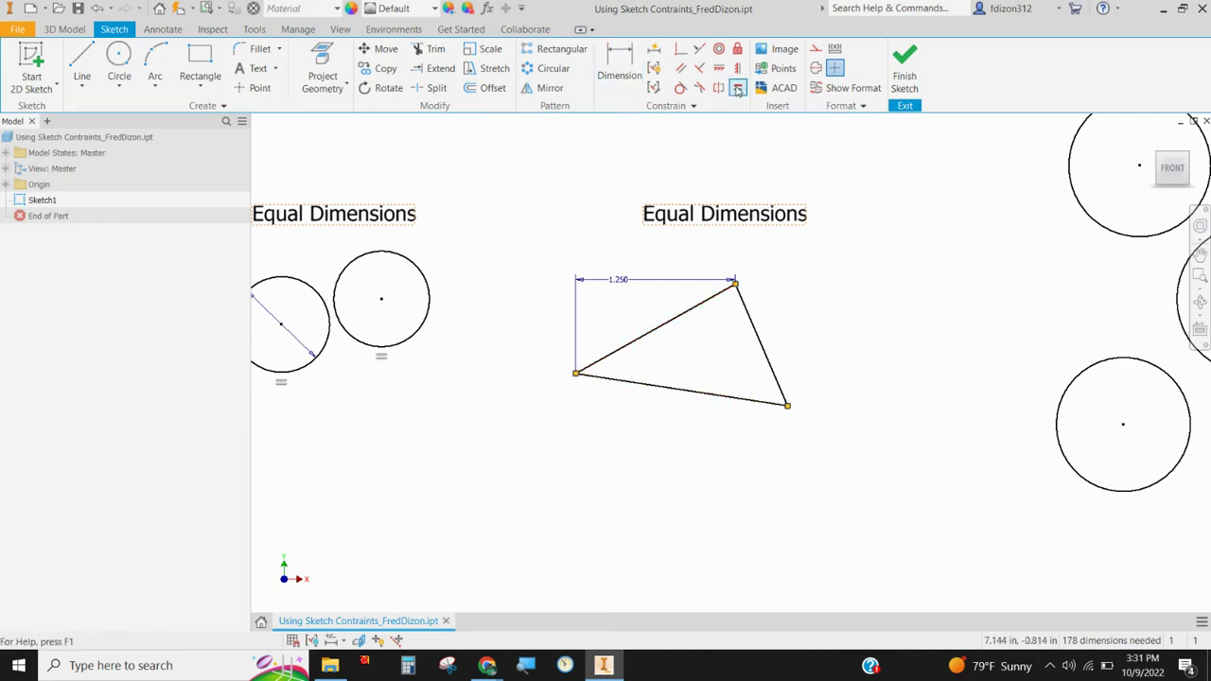
pyautogui.click(770, 356)
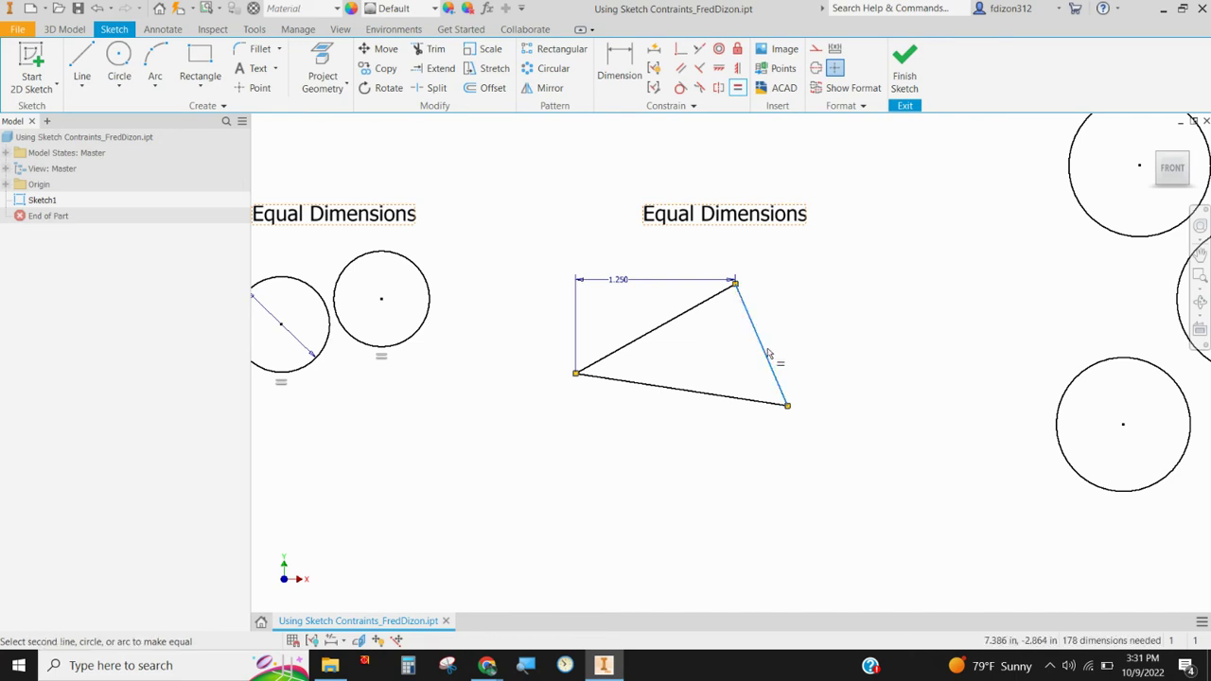
pyautogui.click(700, 322)
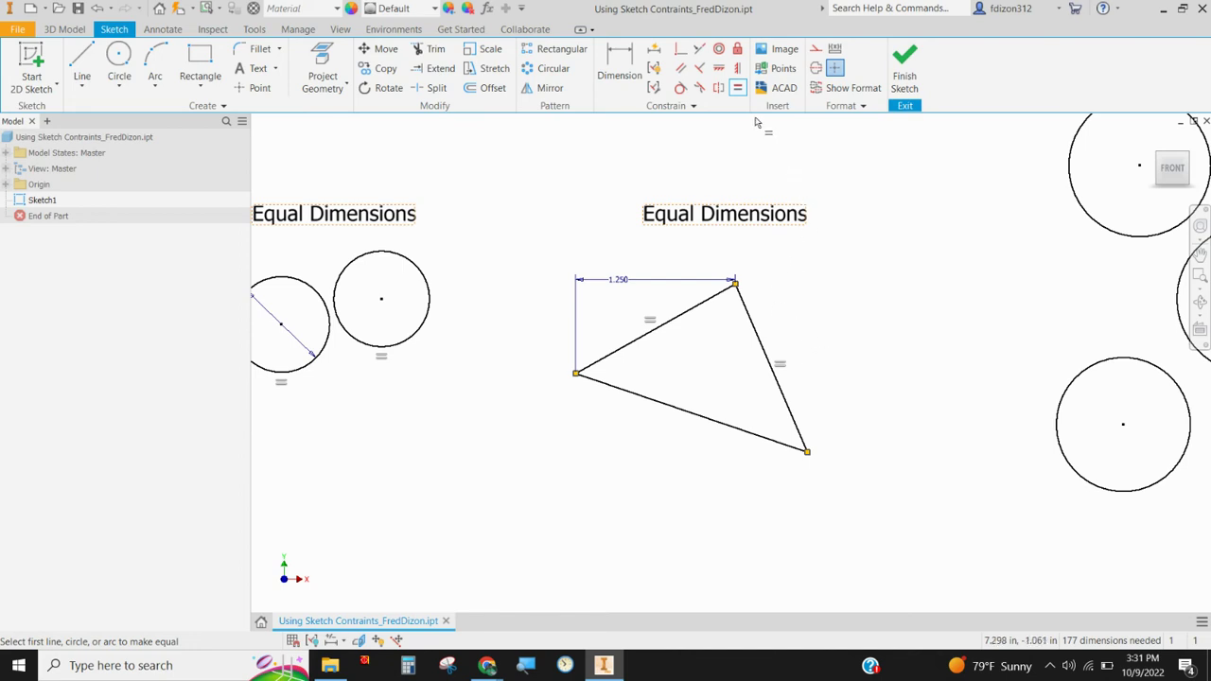
pyautogui.click(696, 423)
pyautogui.click(665, 333)
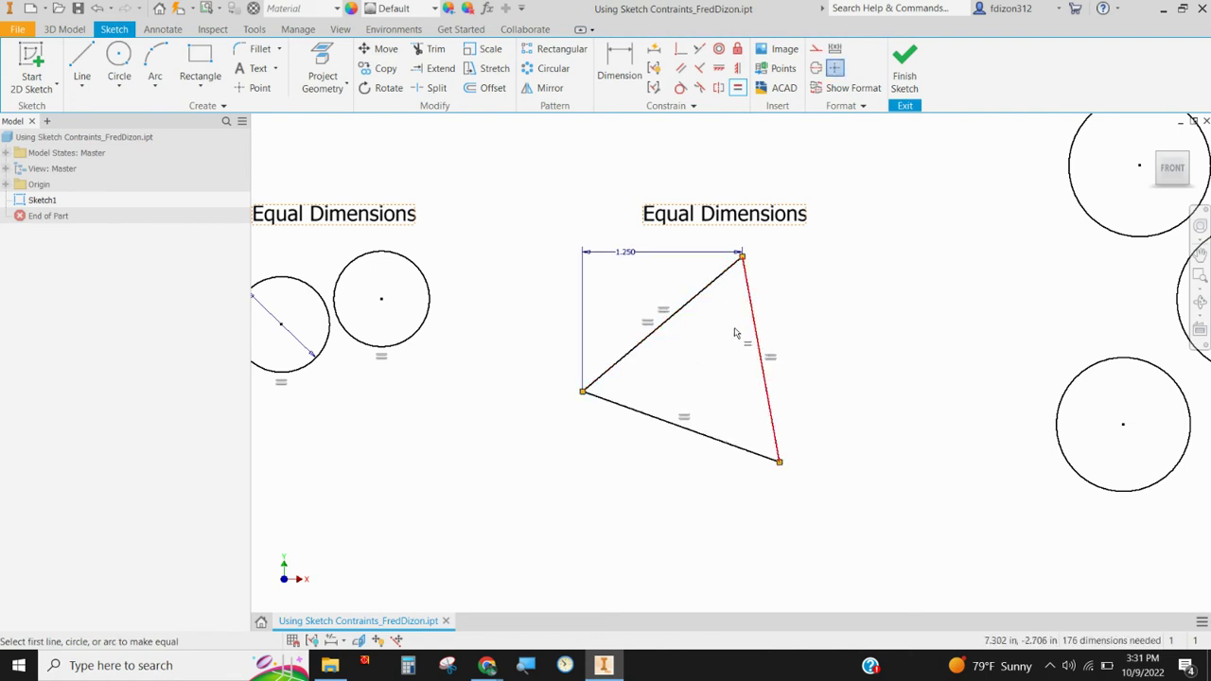
pyautogui.scroll(2, 804, 348)
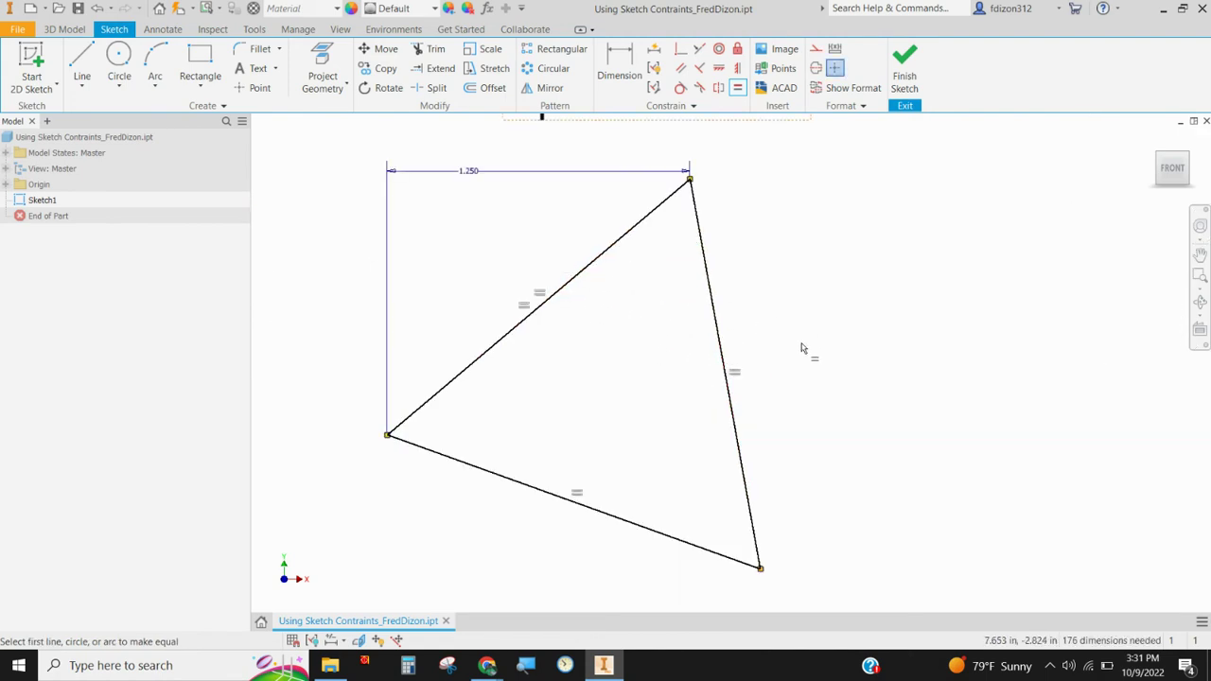
pyautogui.scroll(-4, 802, 350)
pyautogui.moveTo(892, 316)
pyautogui.mouseDown(button='middle')
pyautogui.moveTo(676, 319)
pyautogui.moveTo(536, 359)
pyautogui.moveTo(531, 372)
pyautogui.mouseUp(button='middle')
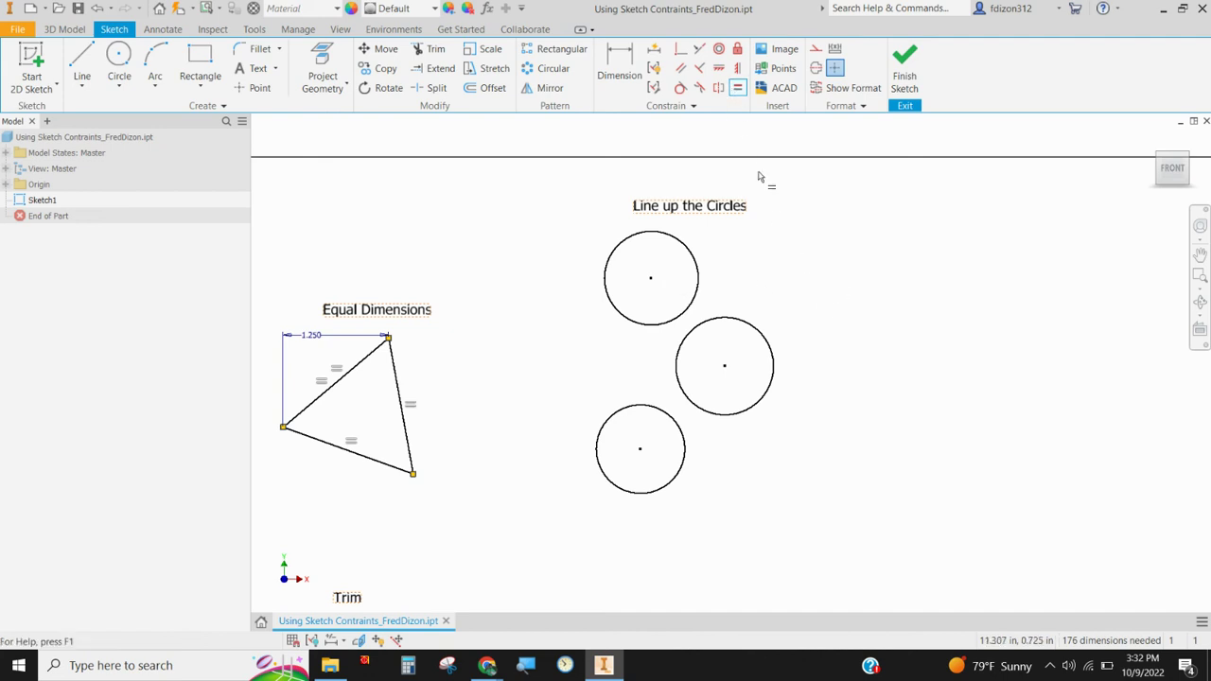
# Apply a Fix constraint to lock the top circle in place.
pyautogui.scroll(1, 744, 275)
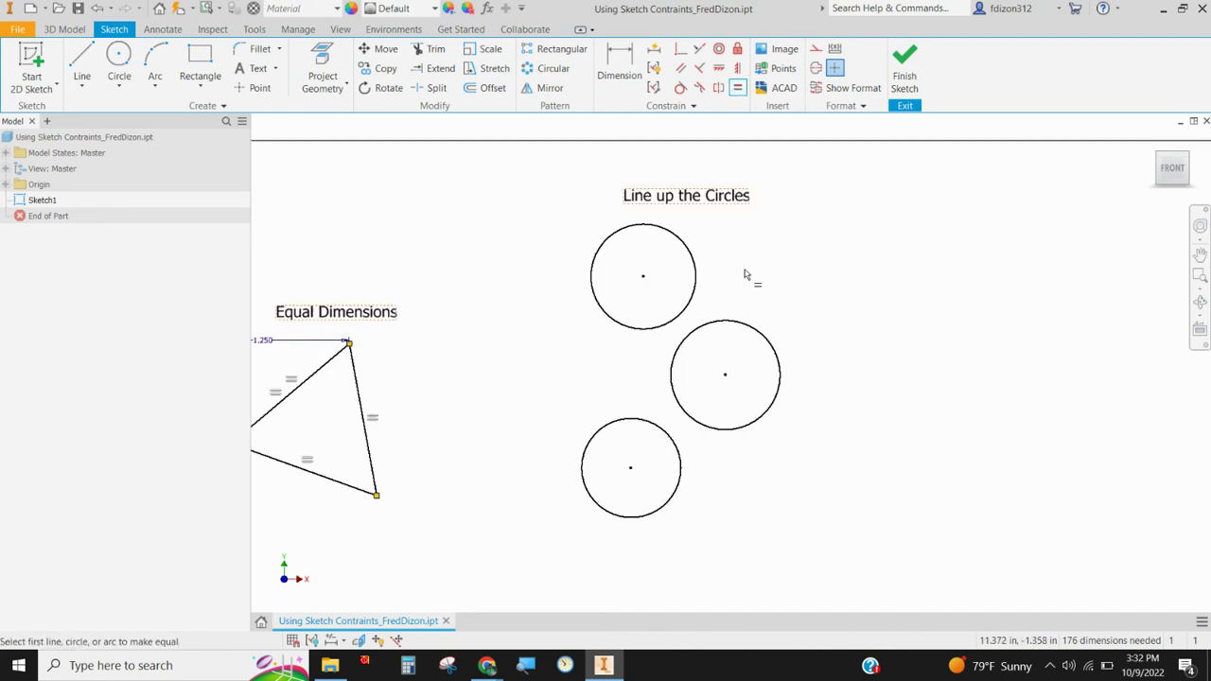
pyautogui.click(737, 52)
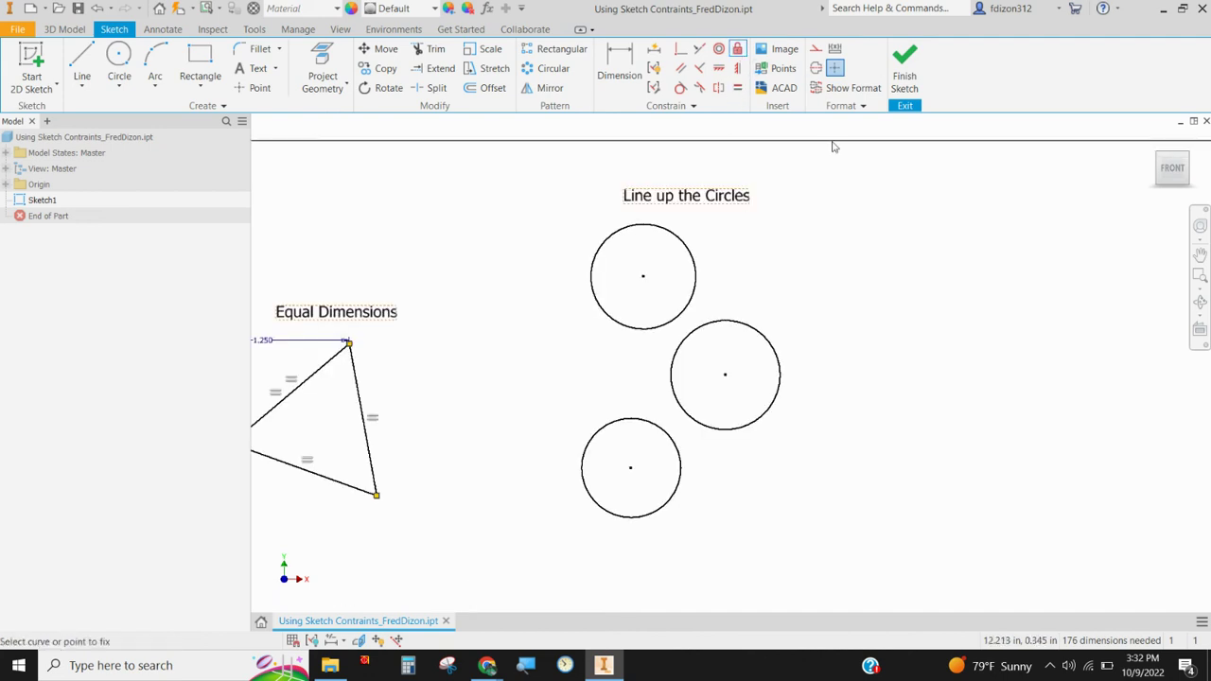
pyautogui.click(666, 231)
# Start the Tangent constraint and cancel it, twice.
pyautogui.click(700, 51)
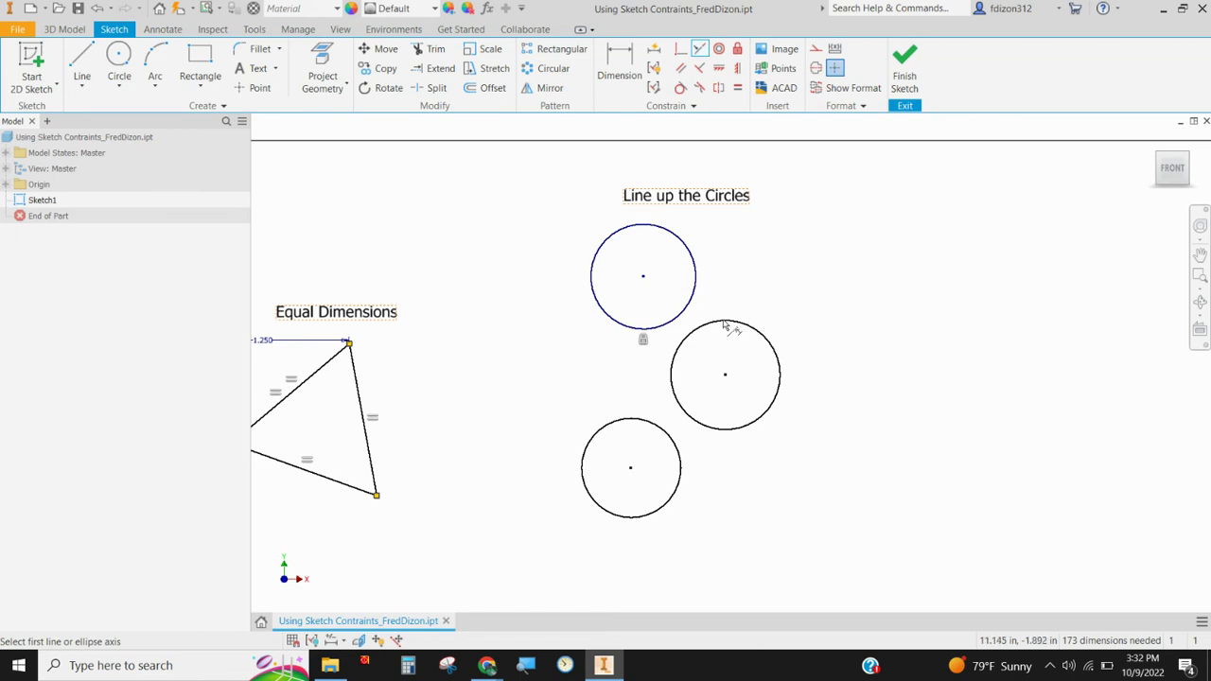
pyautogui.rightClick(762, 248)
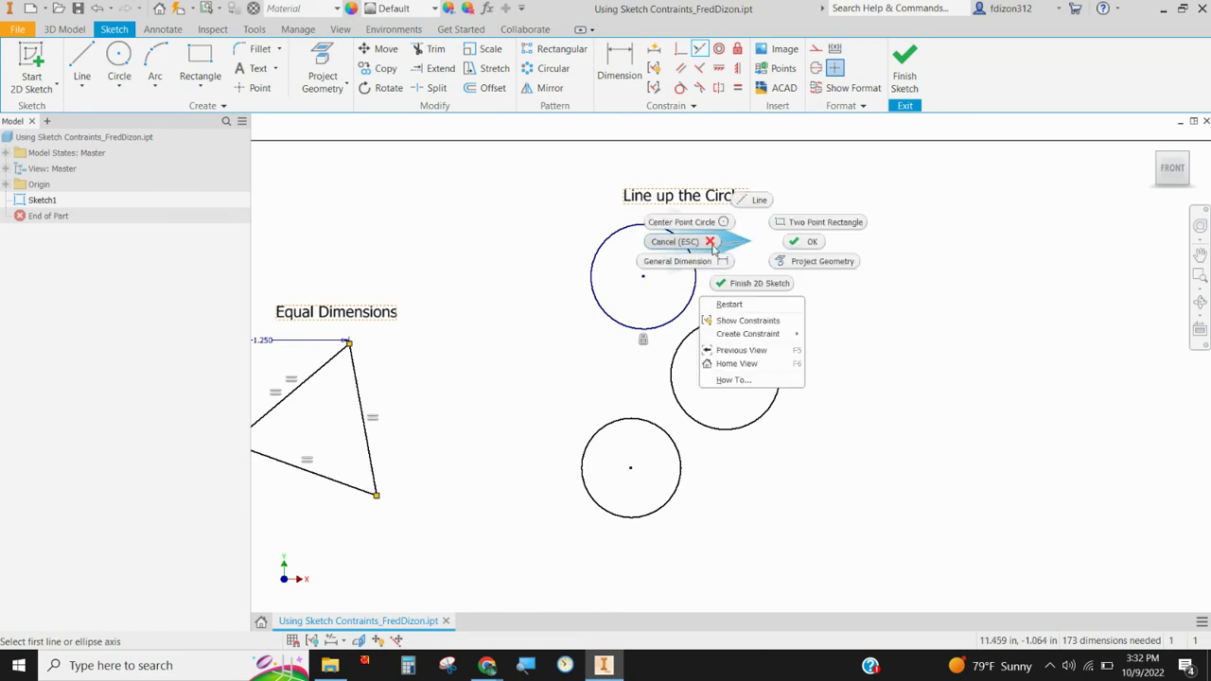
pyautogui.click(688, 244)
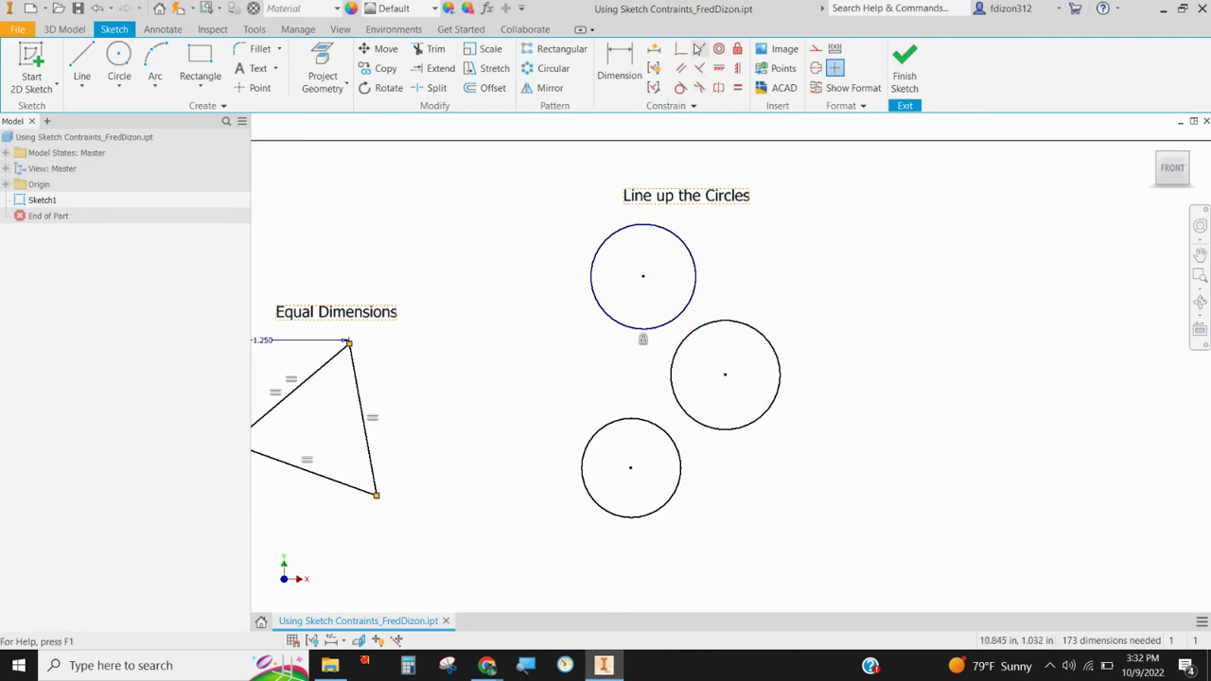
pyautogui.click(699, 48)
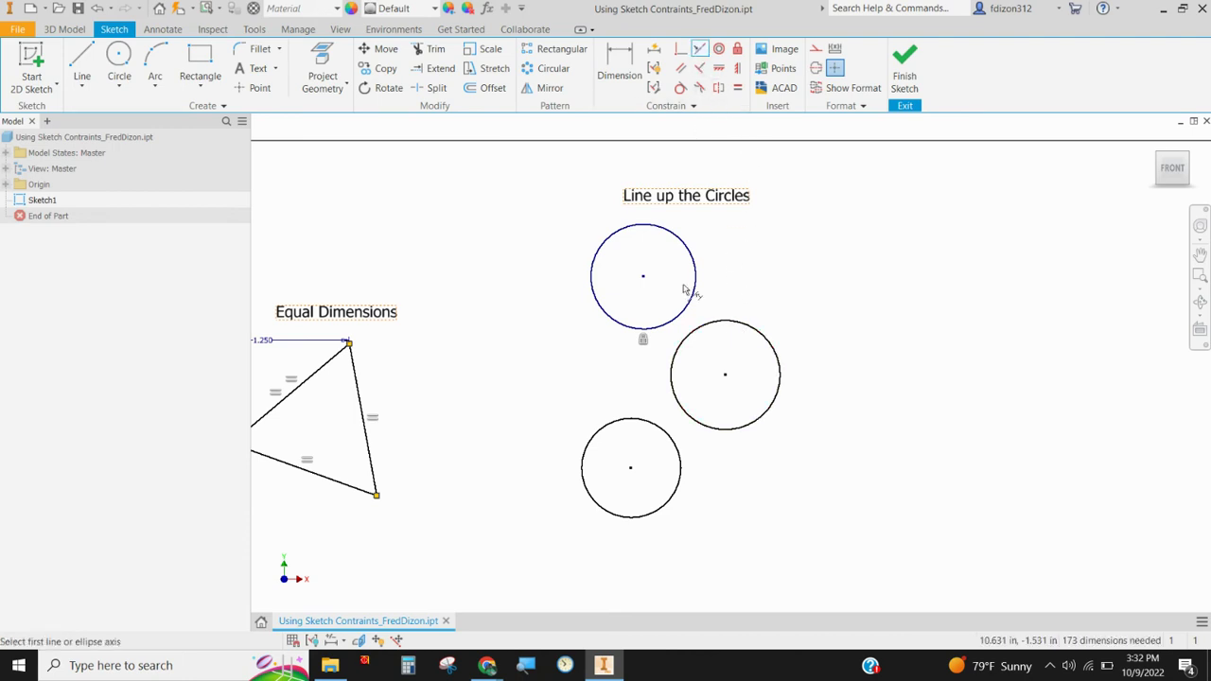
pyautogui.rightClick(785, 261)
pyautogui.click(732, 268)
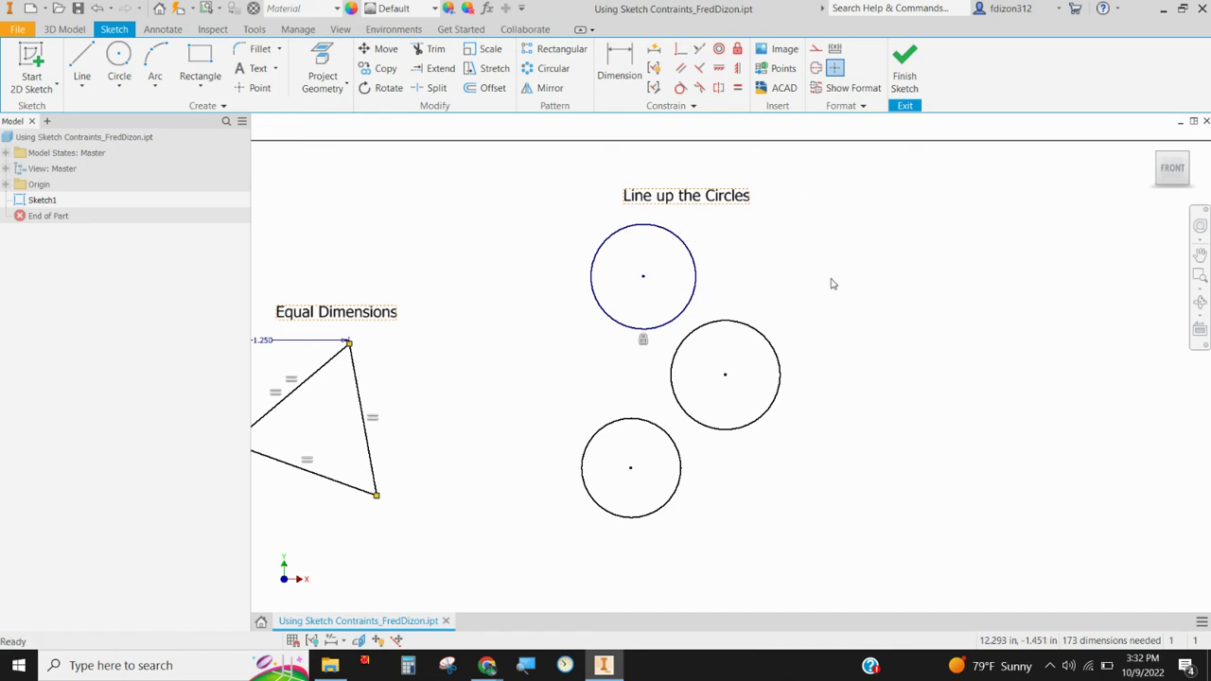
# Start and cancel the Horizontal constraint twice, selecting the middle circle in between.
pyautogui.click(719, 69)
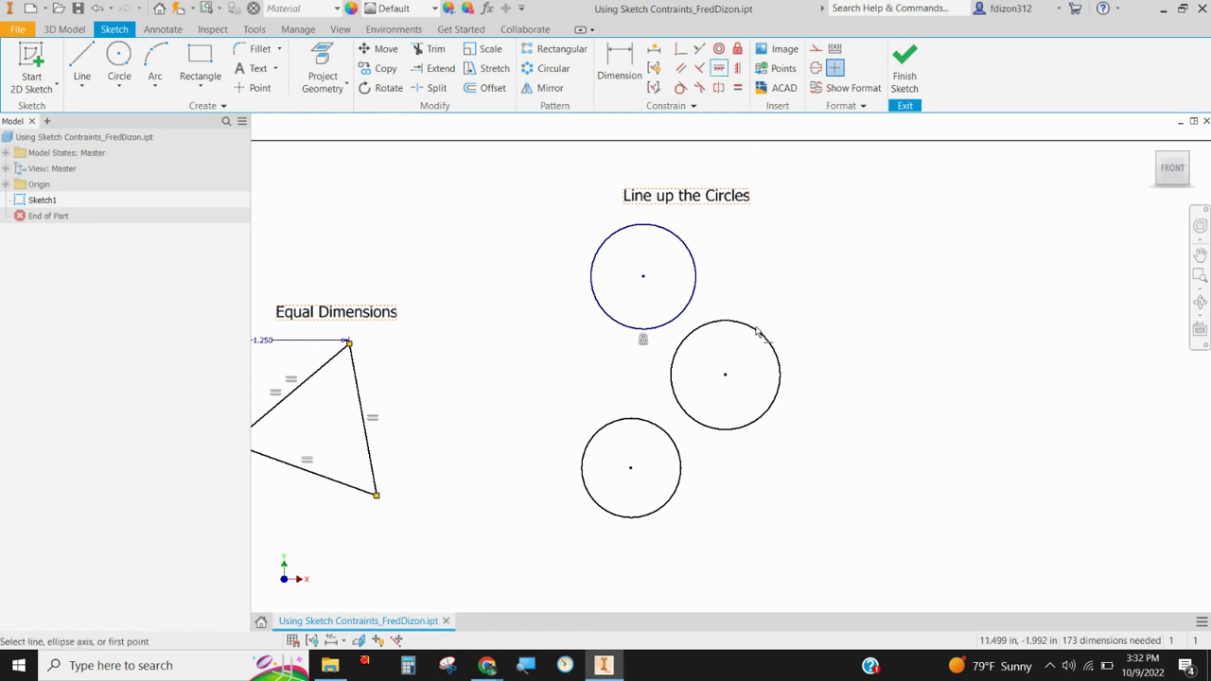
pyautogui.rightClick(738, 263)
pyautogui.click(722, 264)
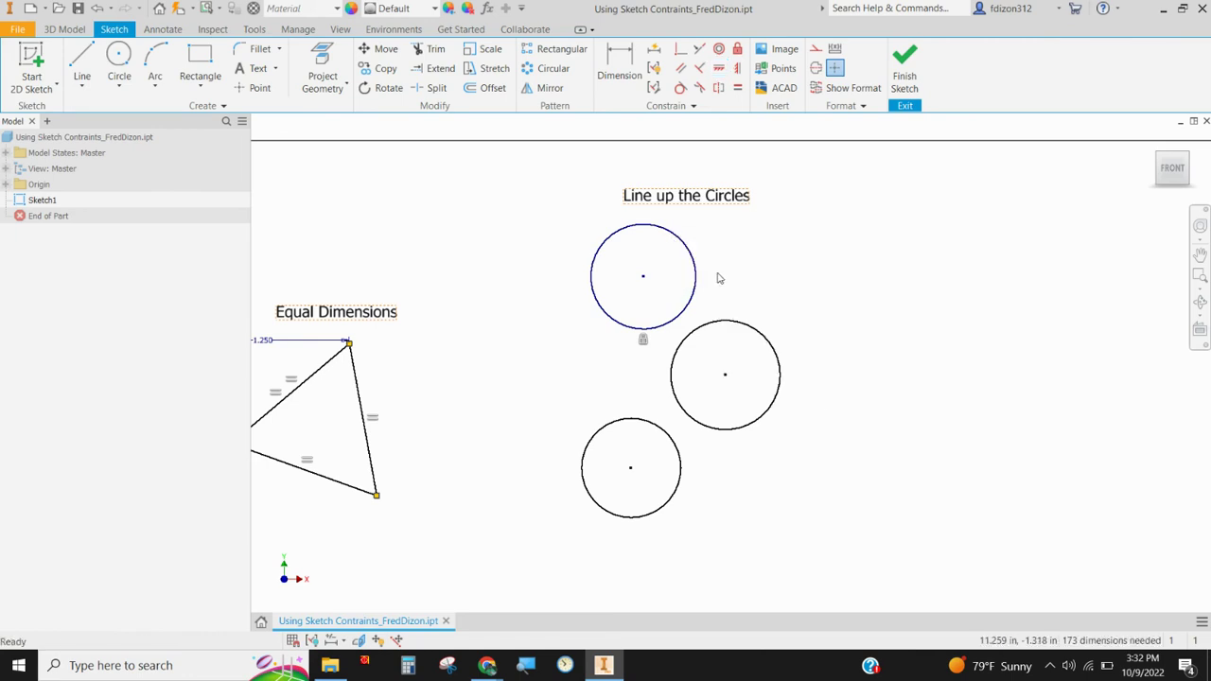
pyautogui.click(706, 331)
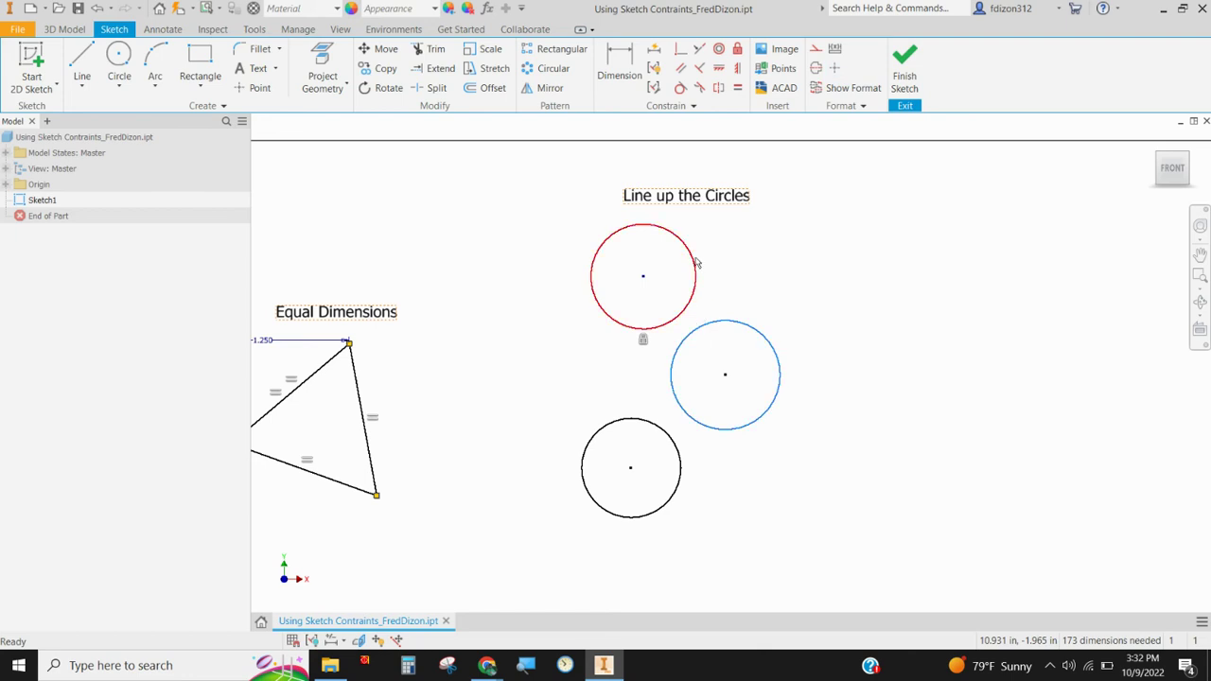
pyautogui.click(719, 68)
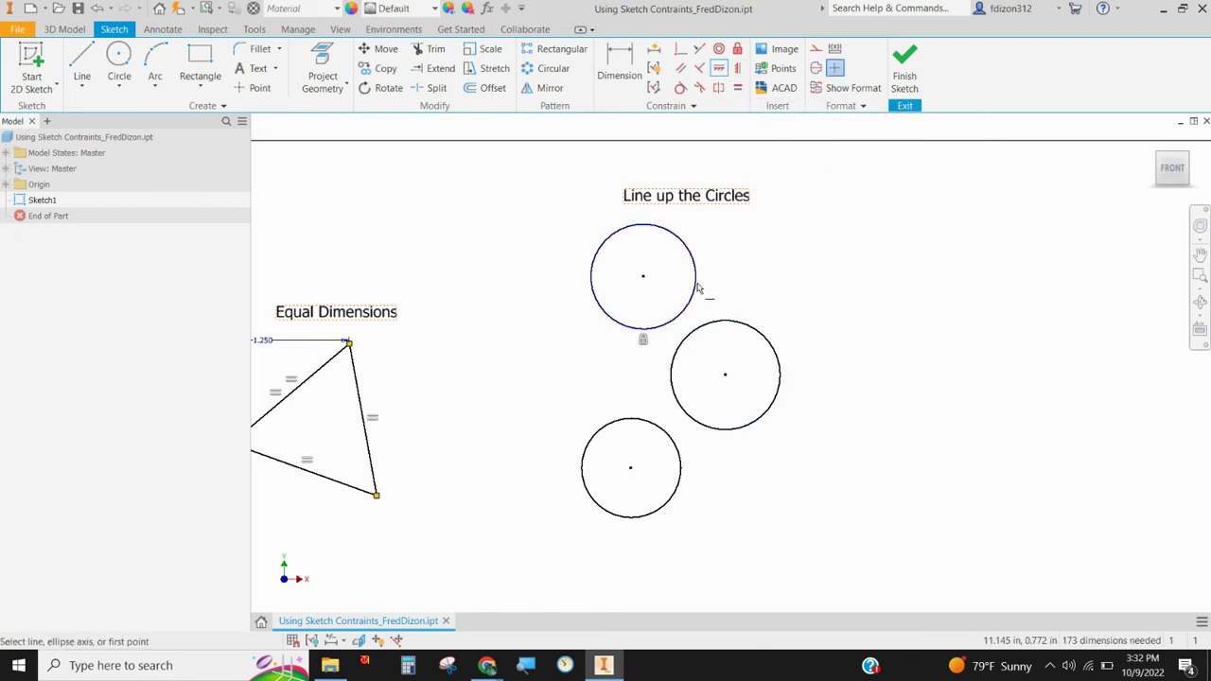
pyautogui.rightClick(761, 253)
pyautogui.click(691, 257)
# Delete the top circle's fix constraint, undoing an accidental deletion of the middle circle.
pyautogui.click(693, 325)
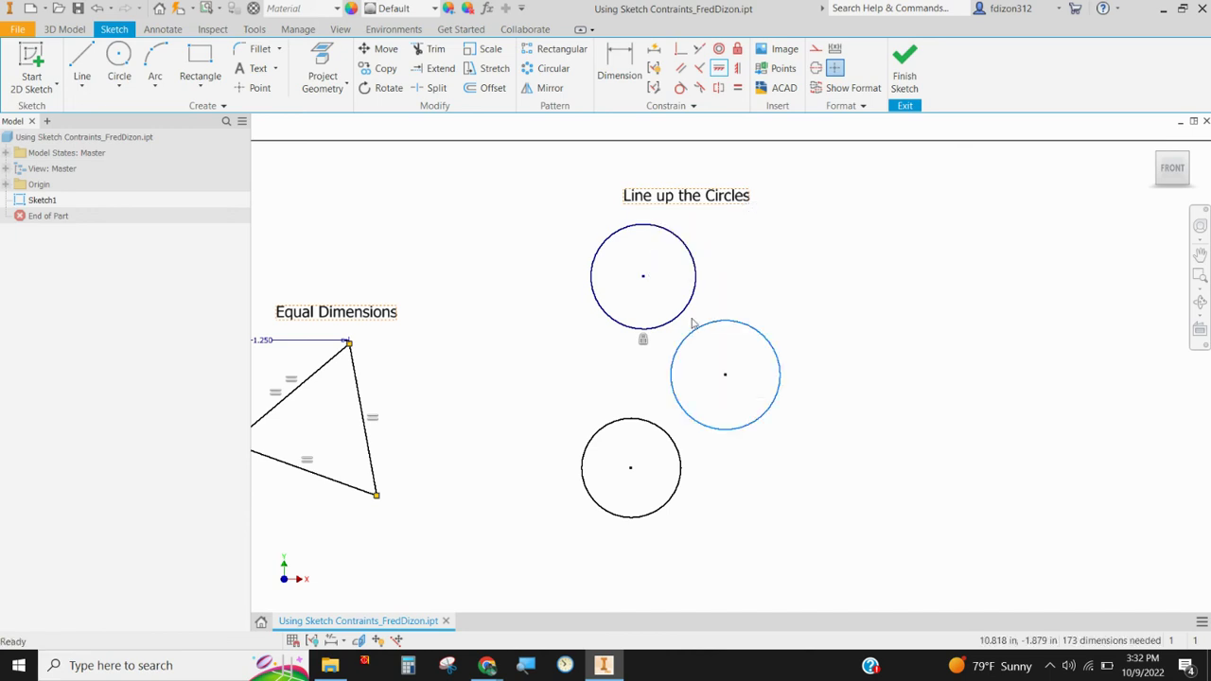
pyautogui.rightClick(649, 347)
pyautogui.click(639, 308)
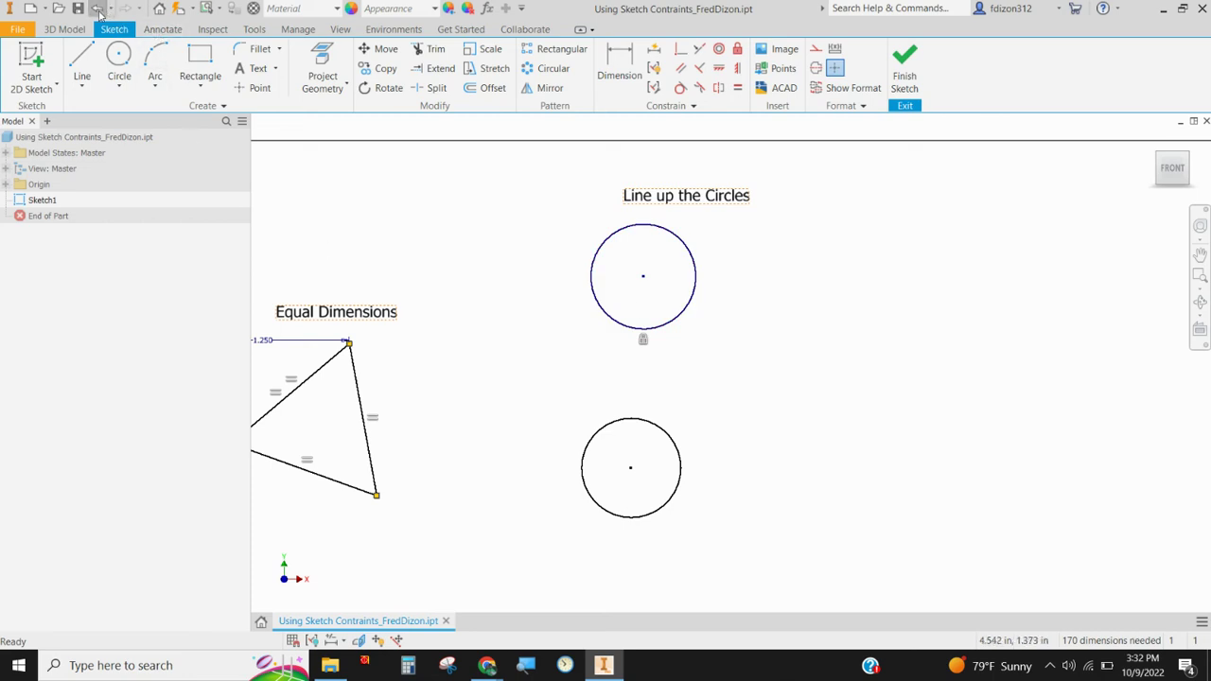
pyautogui.click(99, 10)
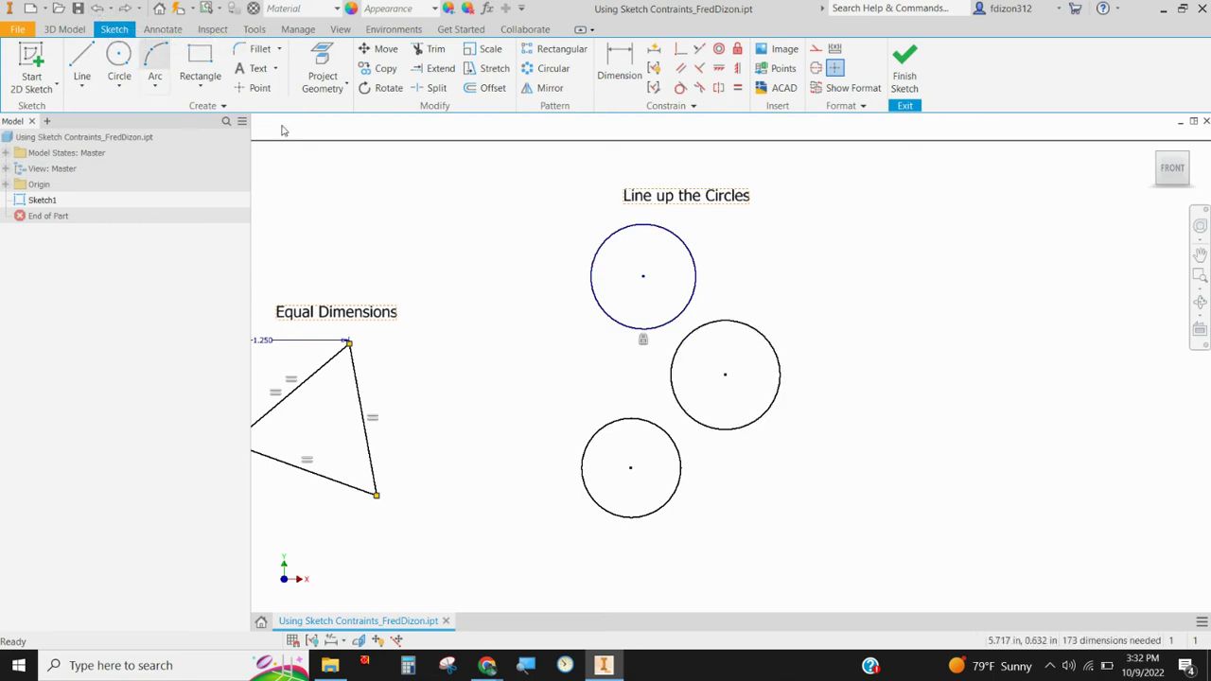
pyautogui.rightClick(642, 341)
pyautogui.click(641, 302)
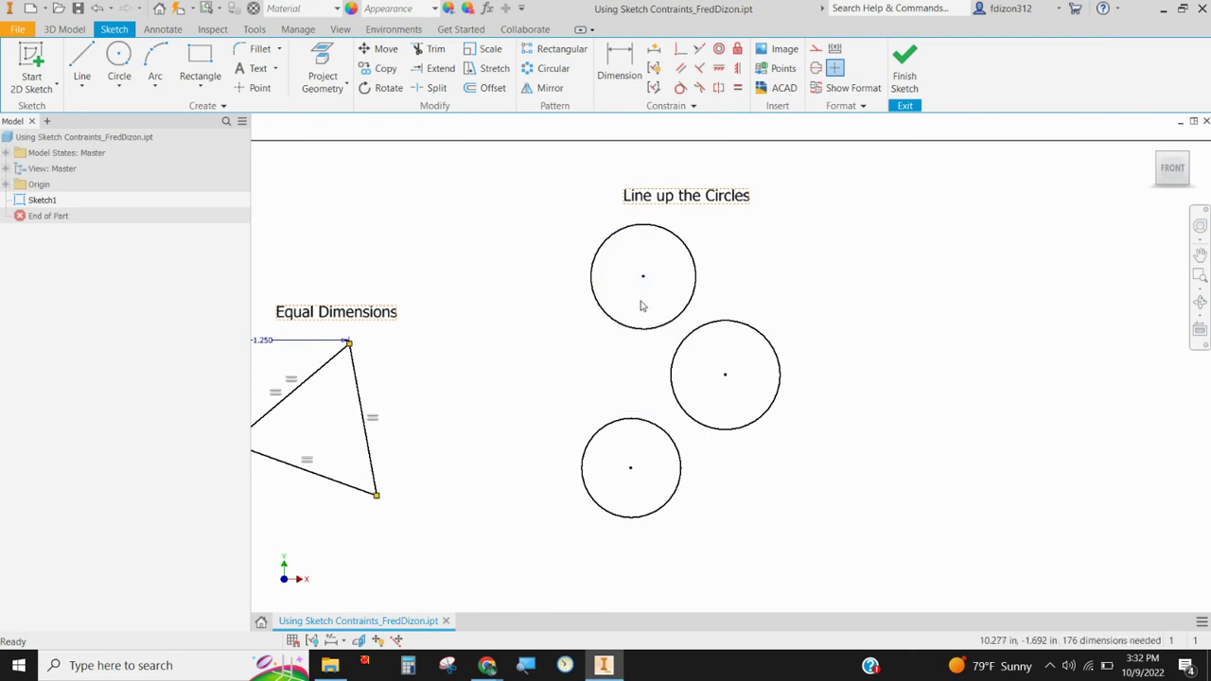
# Fix the top circle's centre point in place.
pyautogui.click(699, 49)
pyautogui.click(718, 72)
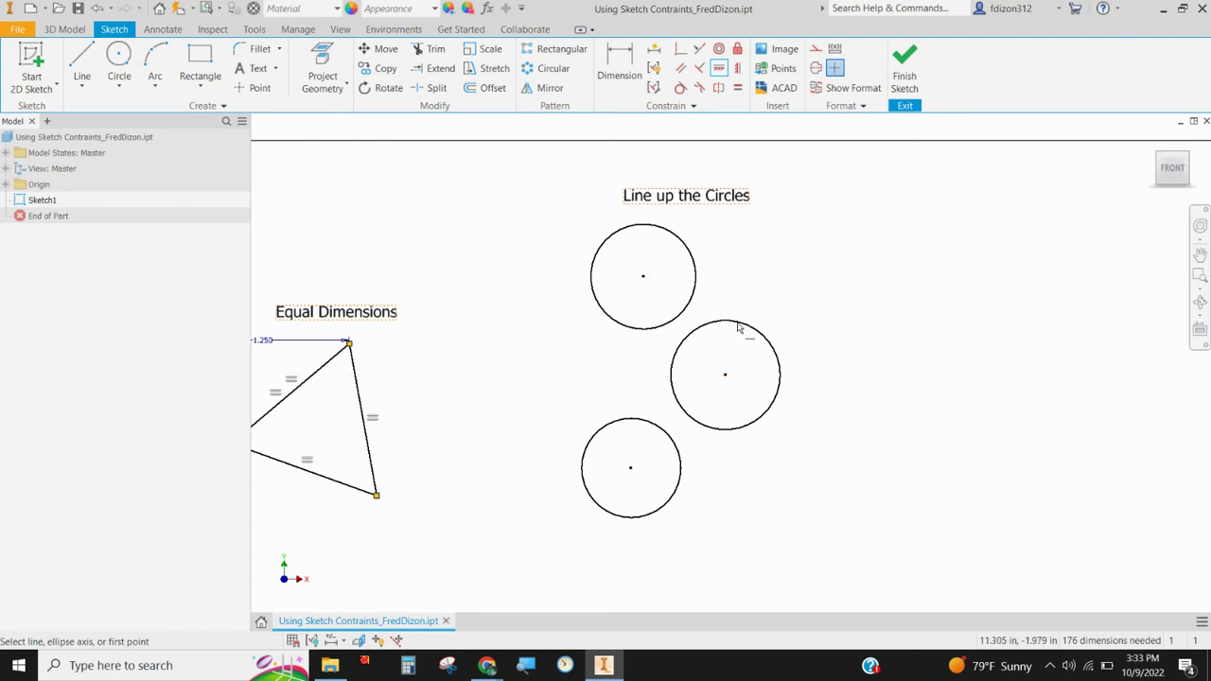
pyautogui.click(739, 50)
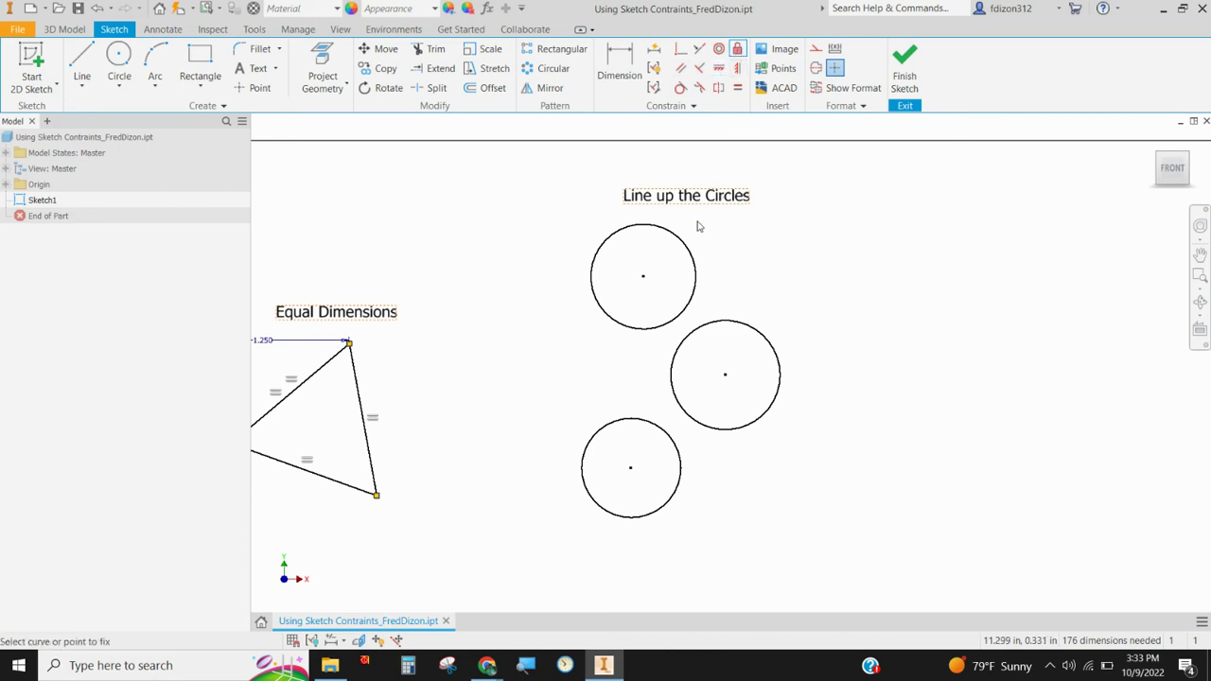
pyautogui.click(644, 279)
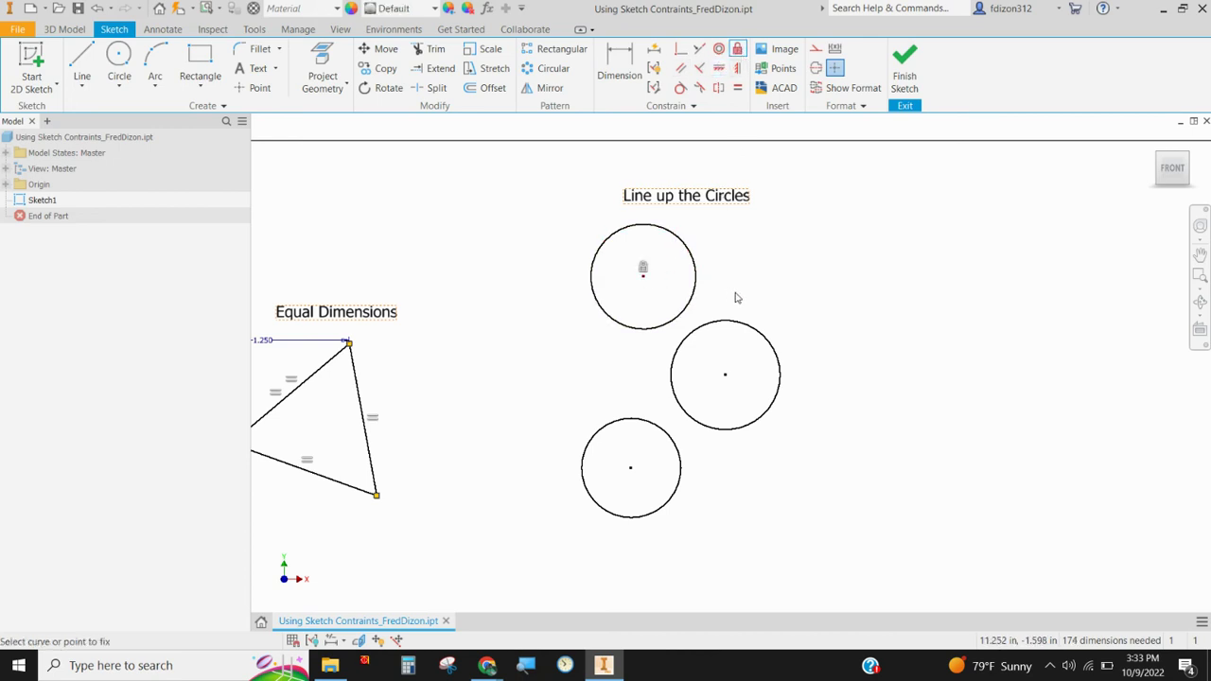
# Constrain the middle and bottom circle centres horizontal to the top circle's centre.
pyautogui.click(699, 50)
pyautogui.click(699, 52)
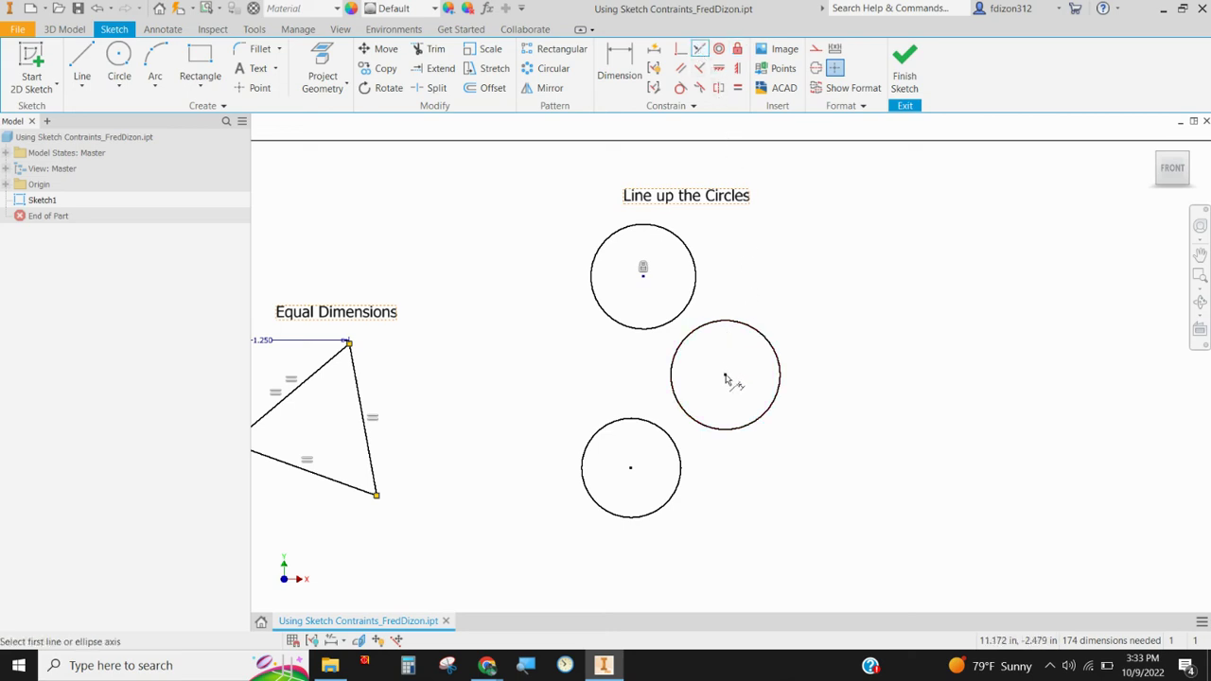
pyautogui.click(719, 68)
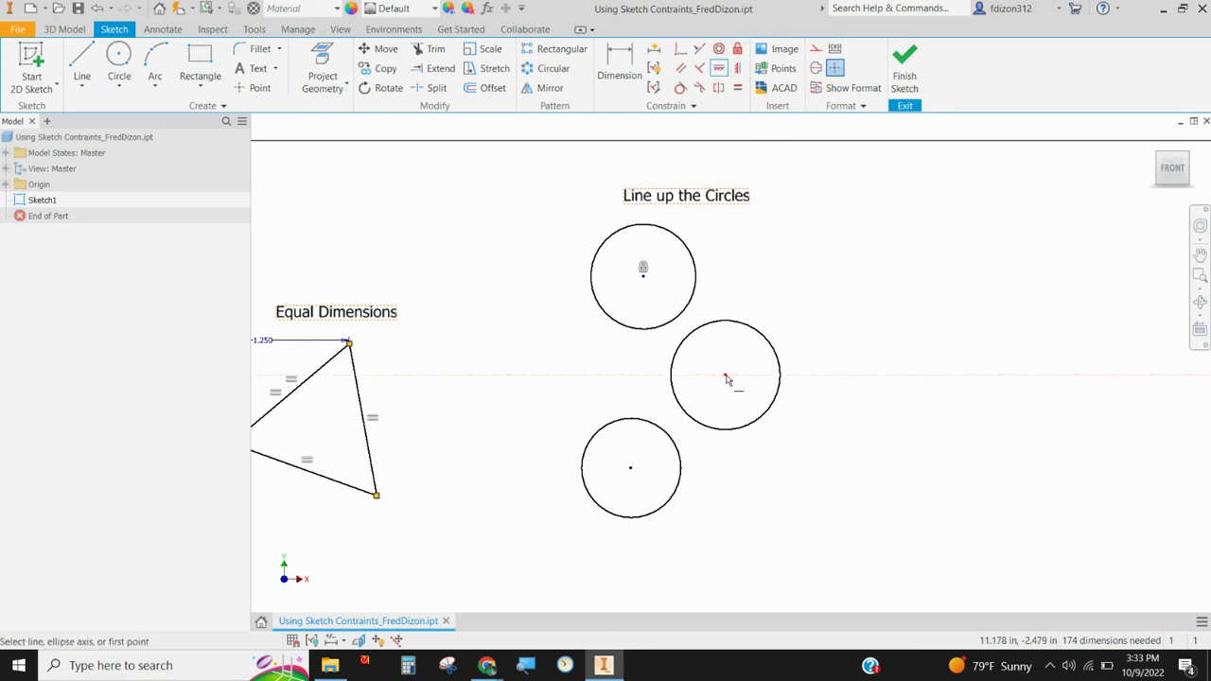
pyautogui.click(726, 379)
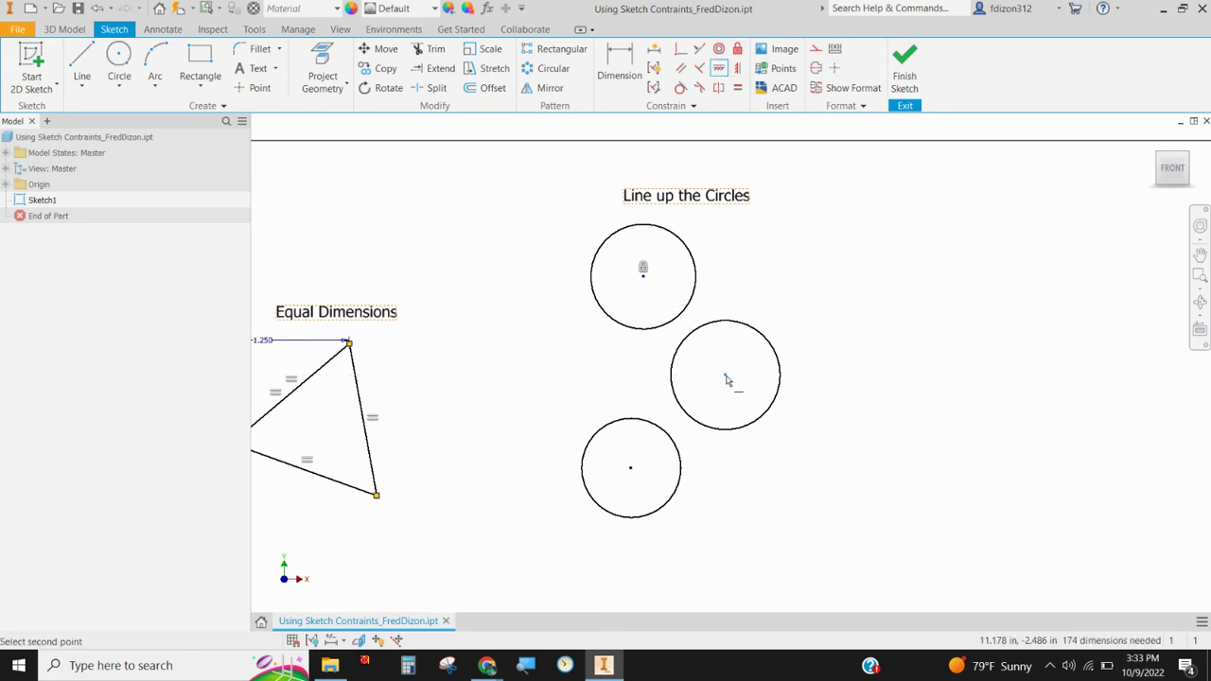
pyautogui.click(643, 276)
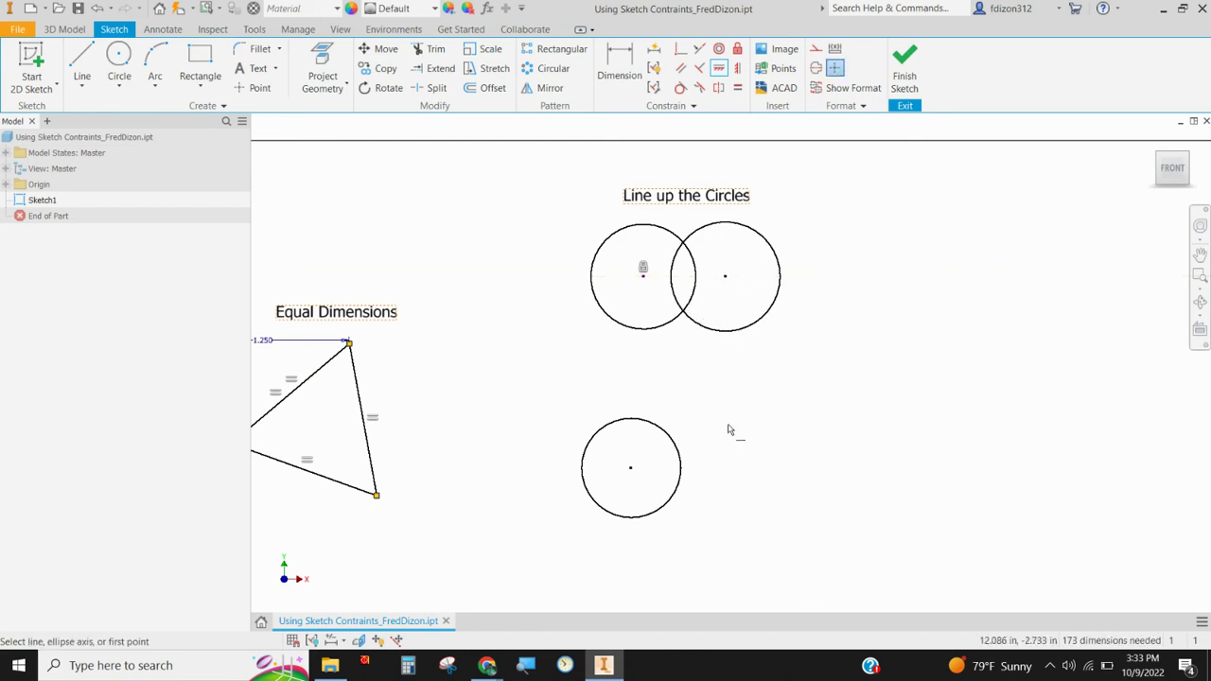
pyautogui.click(631, 469)
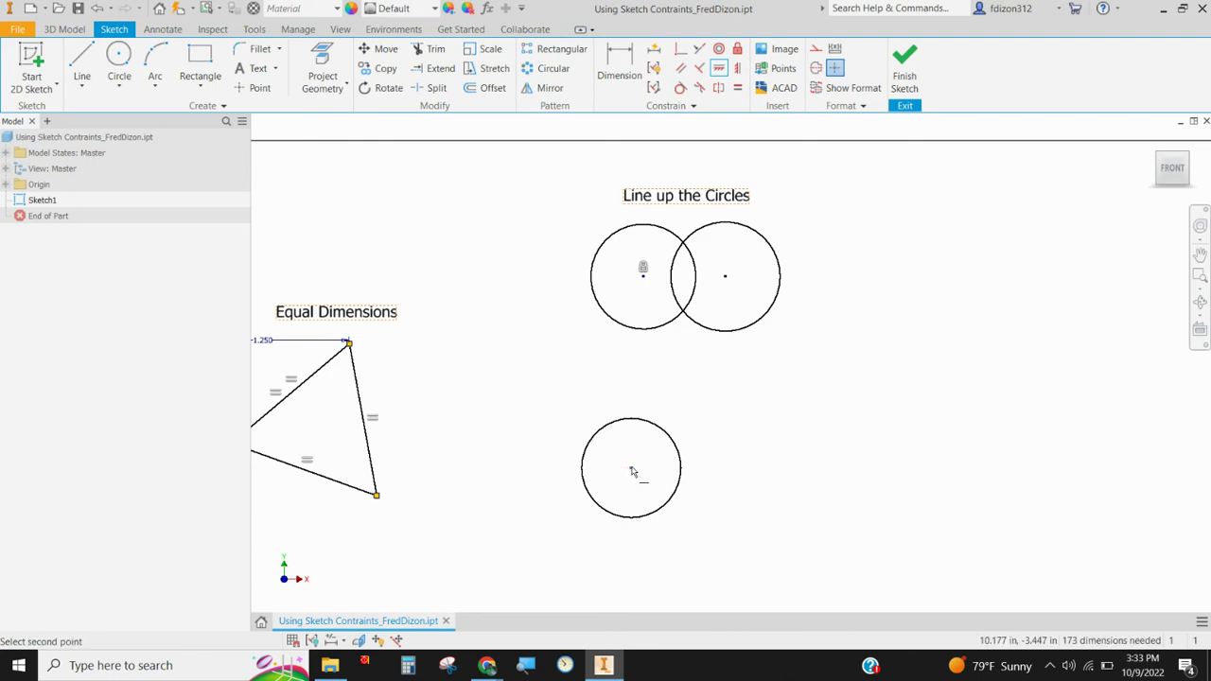
pyautogui.click(642, 278)
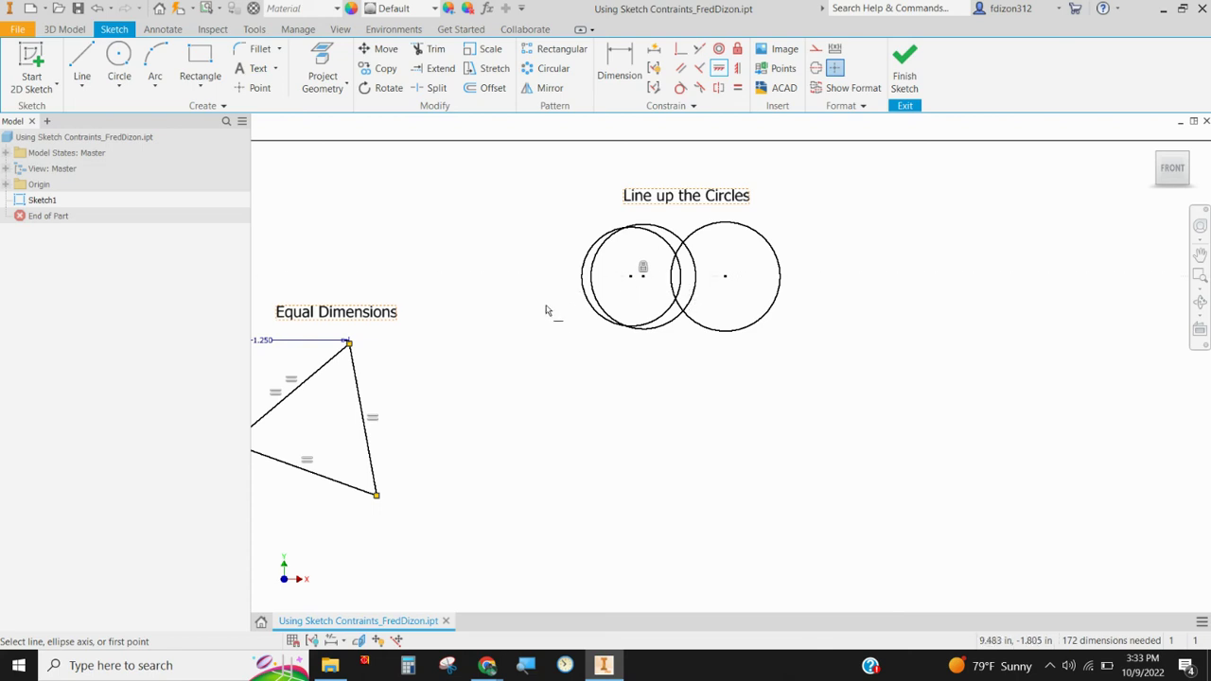
# End the Horizontal command and drag the two circles right into a row.
pyautogui.rightClick(544, 201)
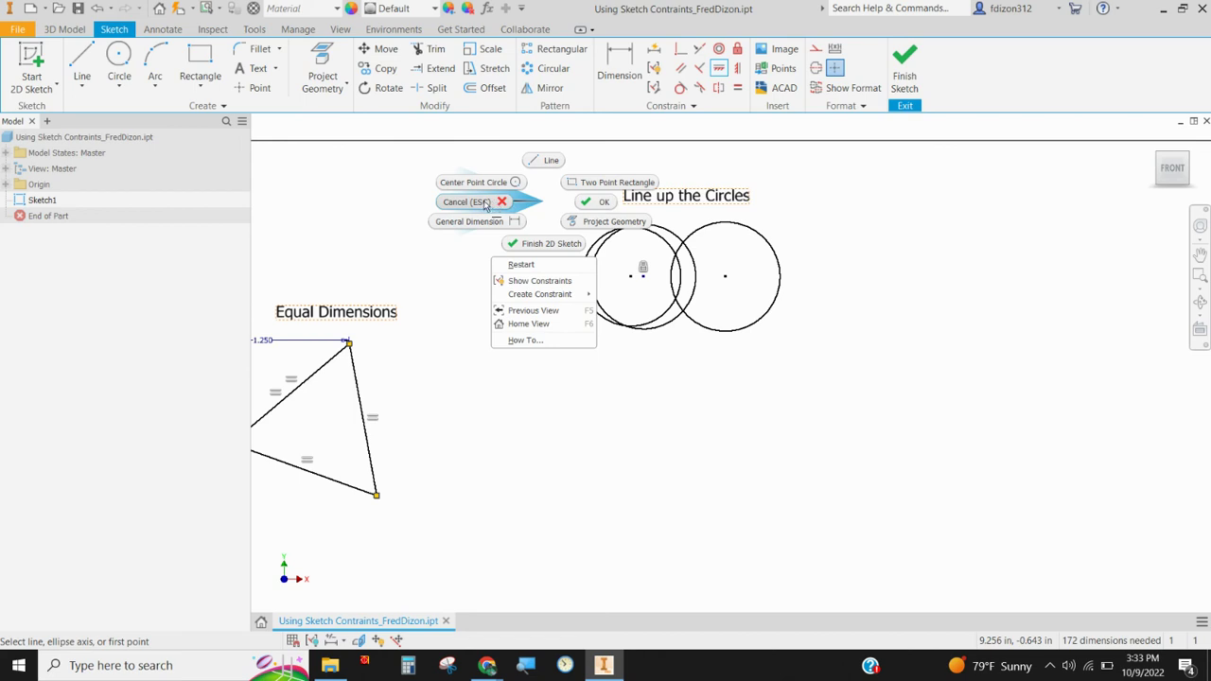
pyautogui.click(485, 204)
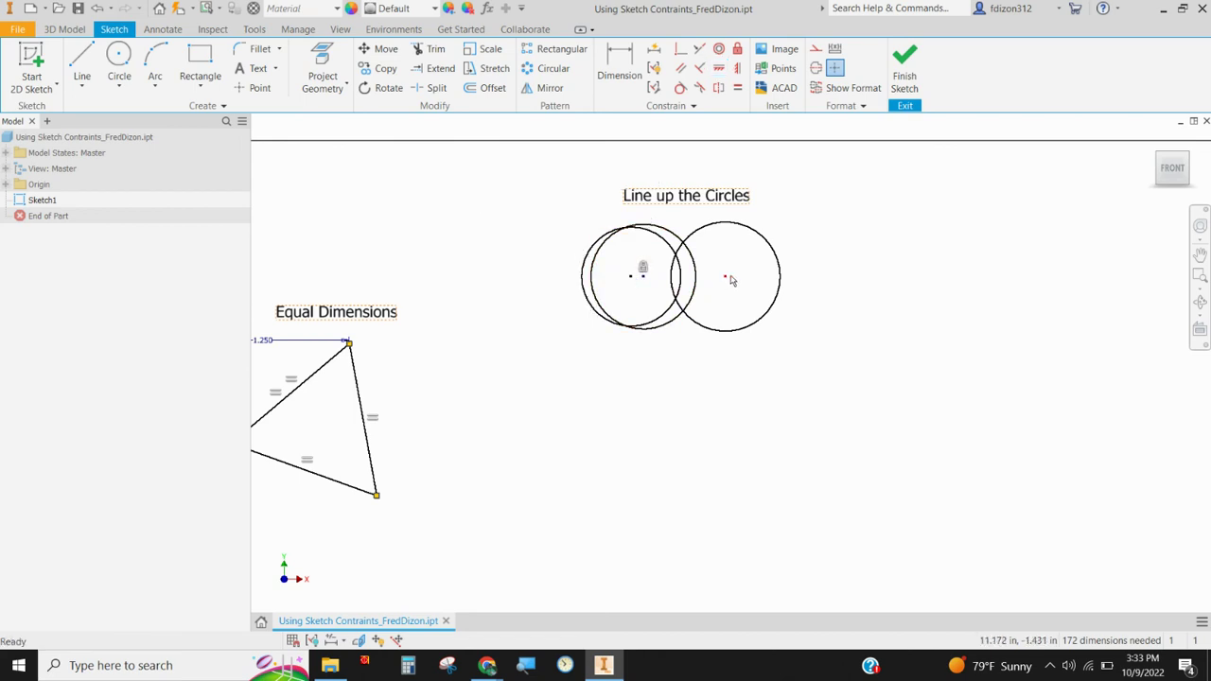
pyautogui.moveTo(730, 279); pyautogui.dragTo(764, 275)
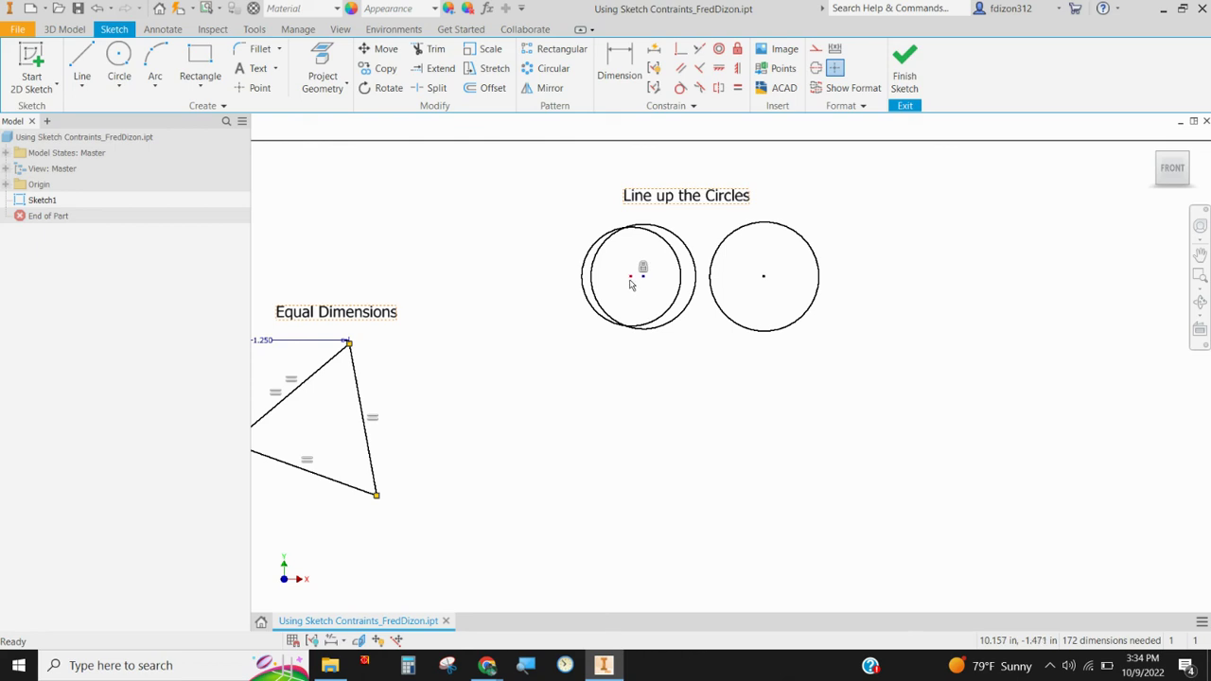
pyautogui.moveTo(631, 280); pyautogui.dragTo(901, 274)
# Zoom and pan the view onto the Mirror example's half emblem.
pyautogui.scroll(3, 568, 322)
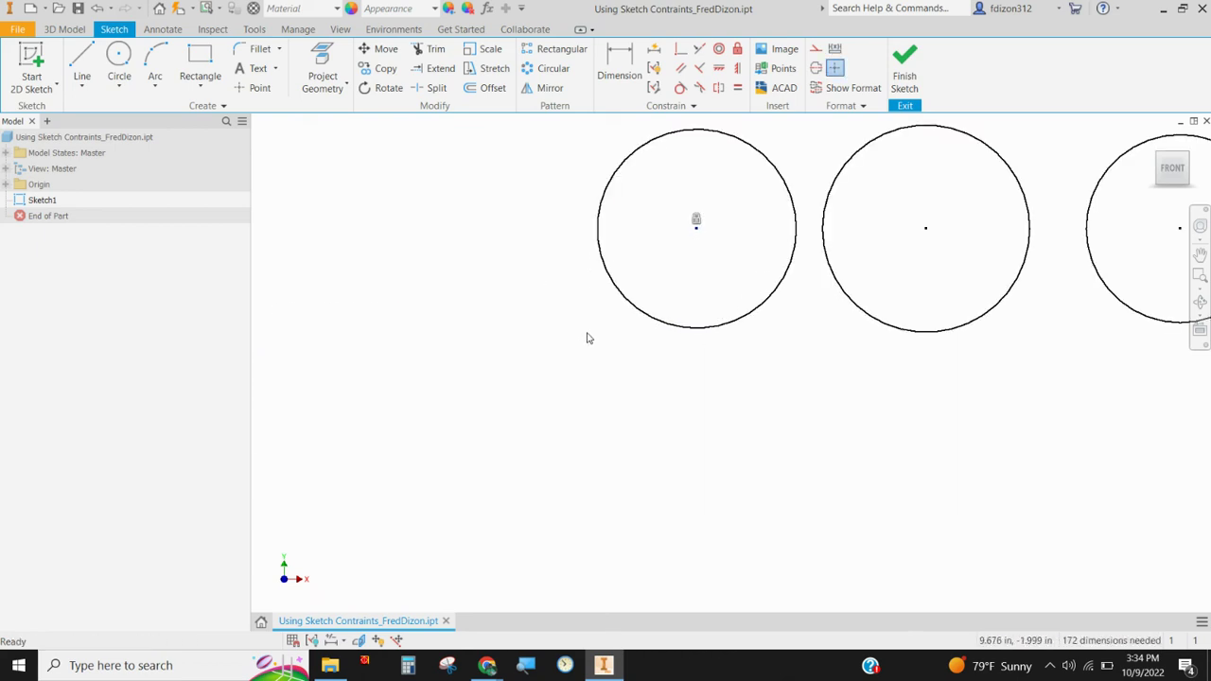
pyautogui.scroll(-8, 591, 338)
pyautogui.moveTo(592, 379); pyautogui.dragTo(812, 260, button='middle')
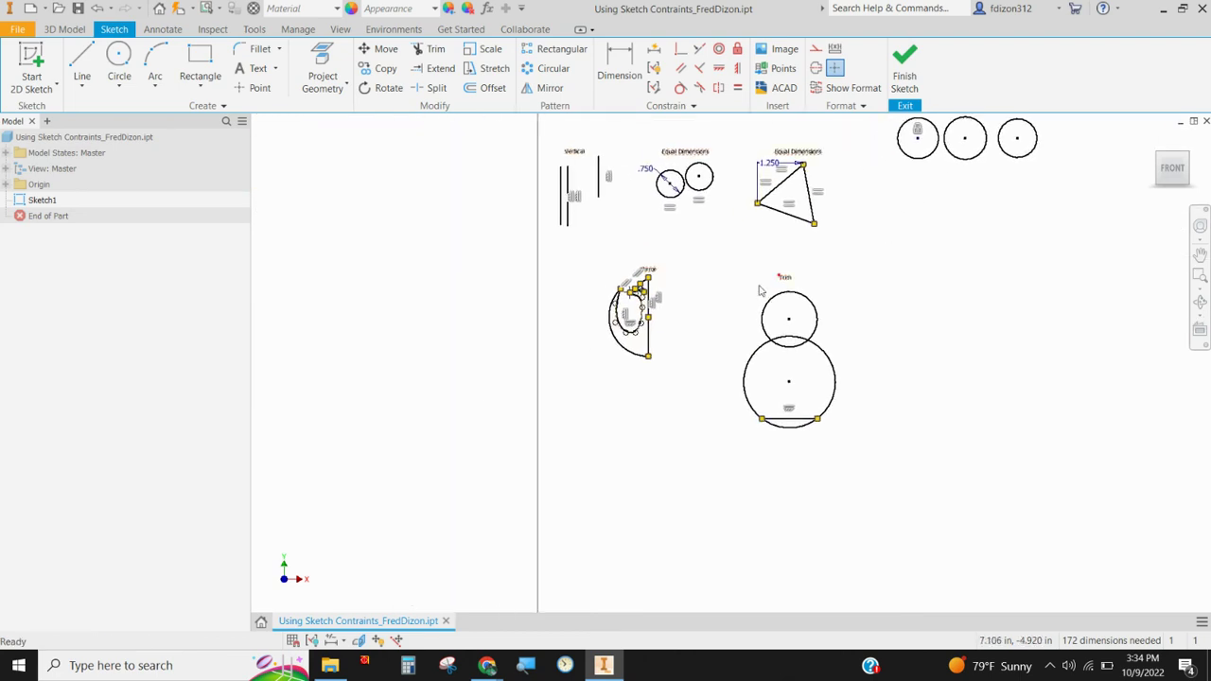
pyautogui.scroll(3, 677, 314)
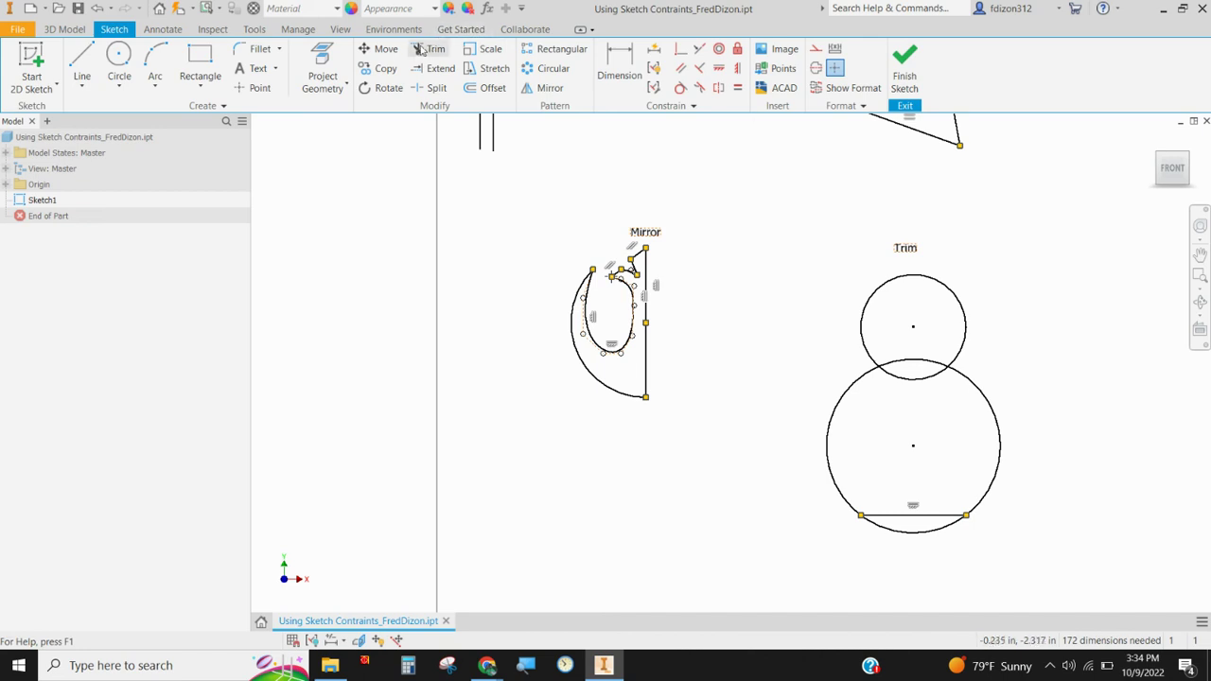
pyautogui.scroll(3, 681, 326)
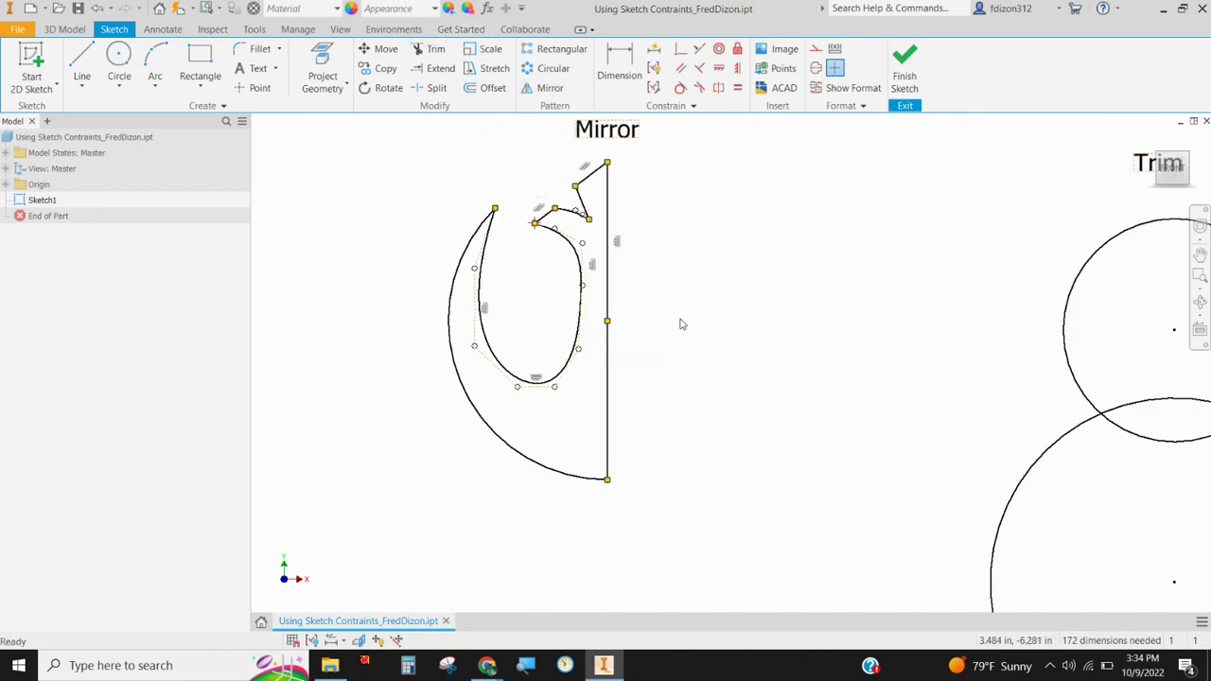
pyautogui.scroll(-3, 682, 326)
pyautogui.scroll(3, 701, 290)
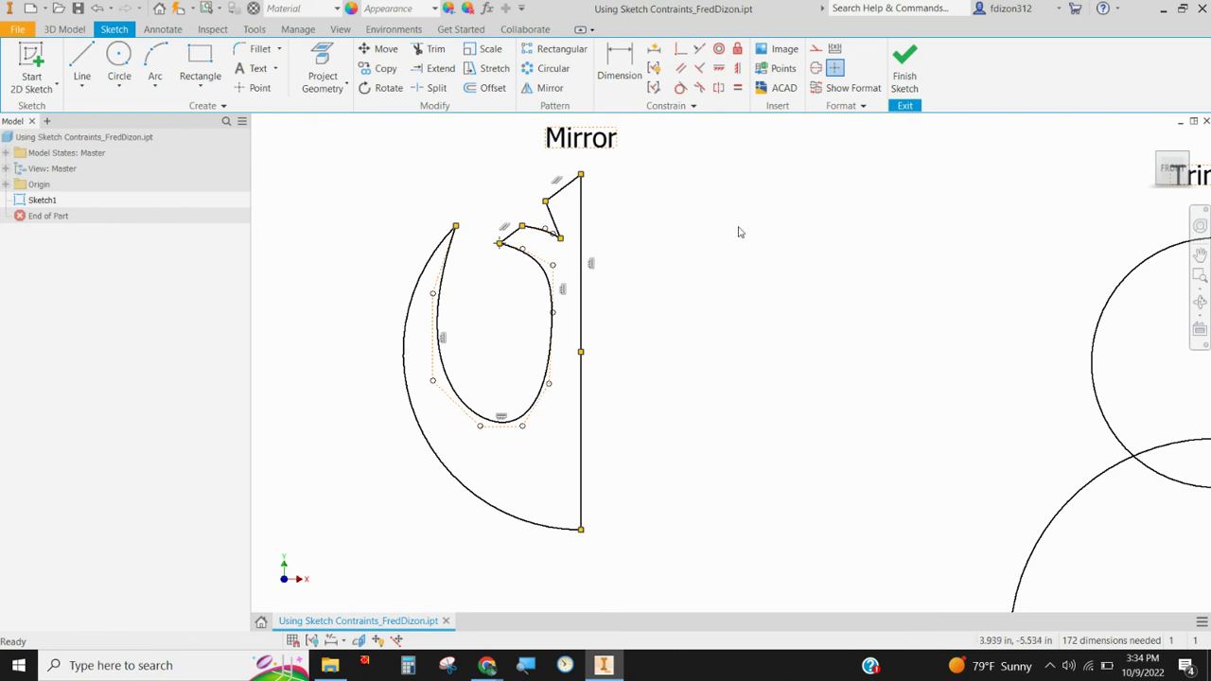
pyautogui.scroll(-3, 742, 229)
pyautogui.scroll(-3, 725, 332)
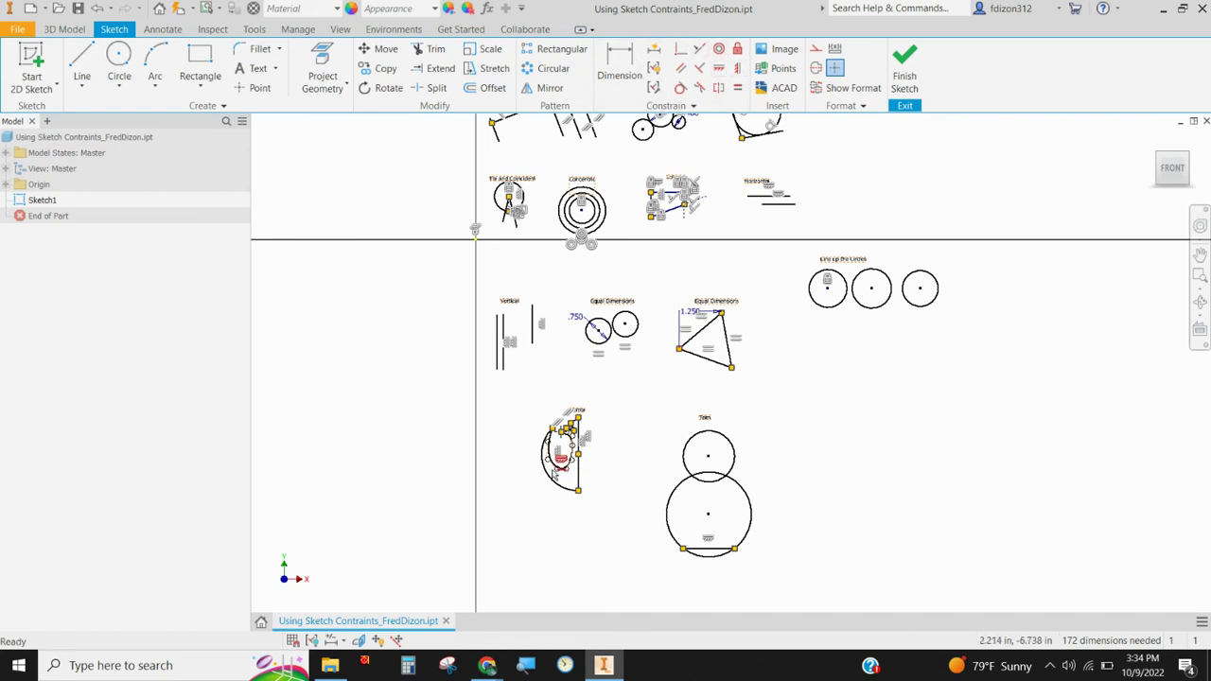
pyautogui.scroll(4, 571, 480)
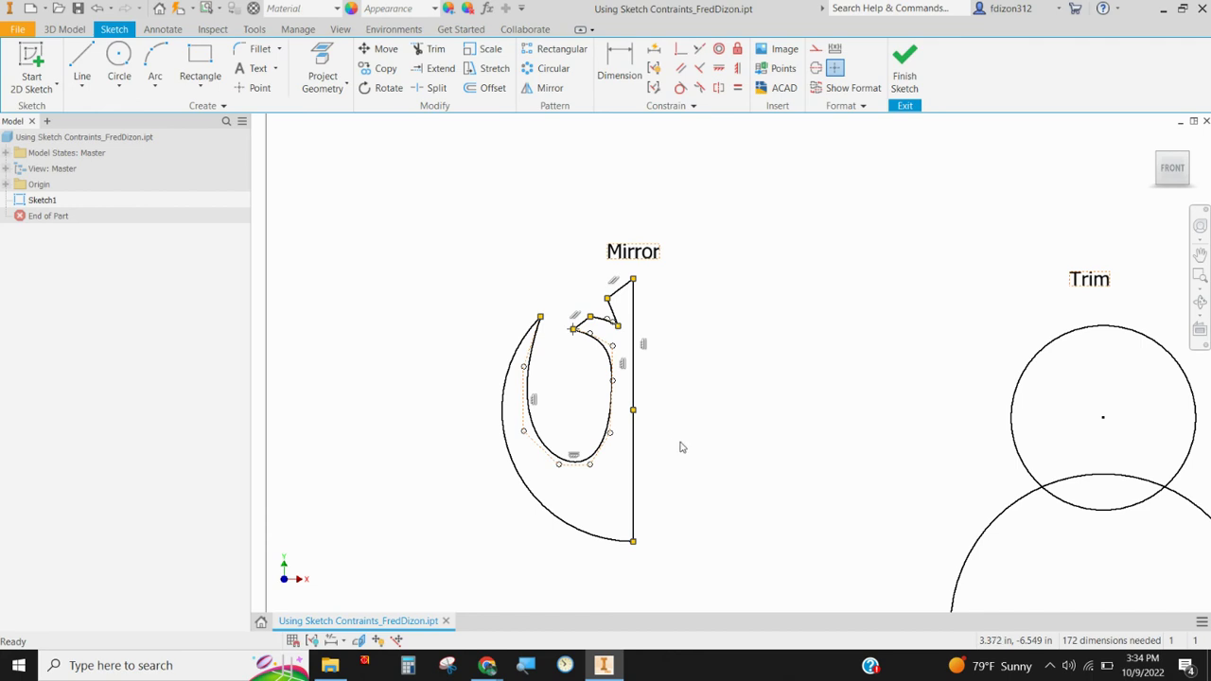
pyautogui.moveTo(703, 435); pyautogui.dragTo(668, 387, button='middle')
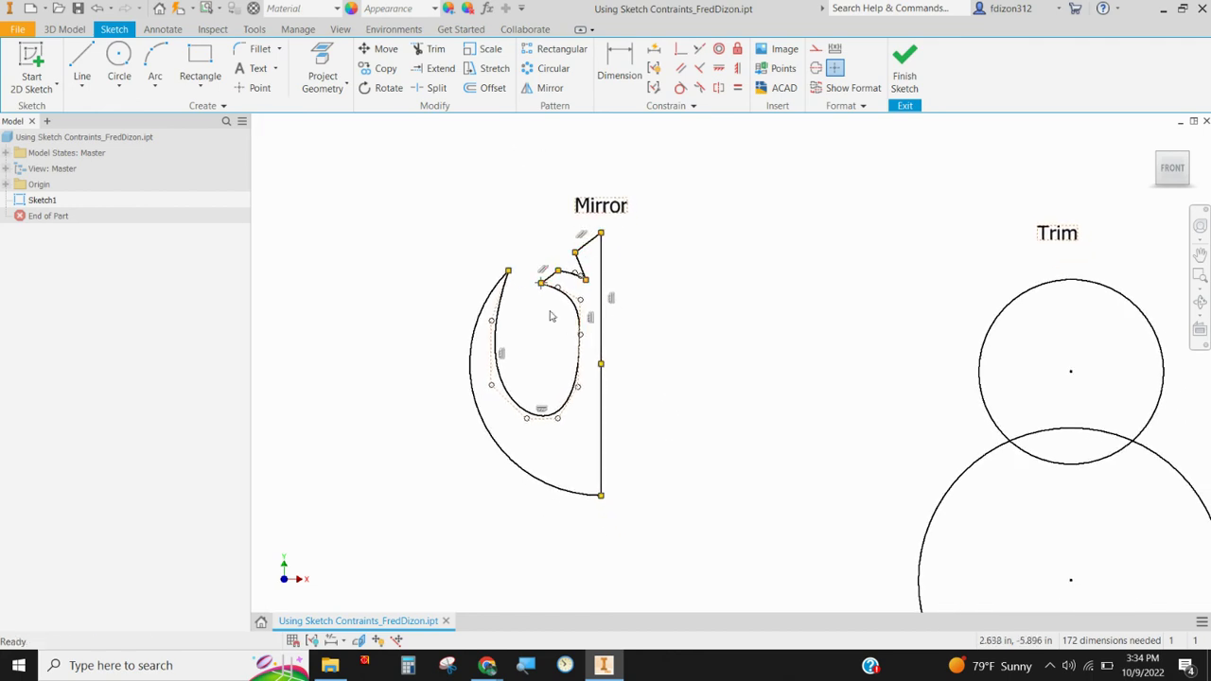
# Mirror the emblem's top segments, inner loop and outer arc across the vertical centre line.
pyautogui.click(536, 89)
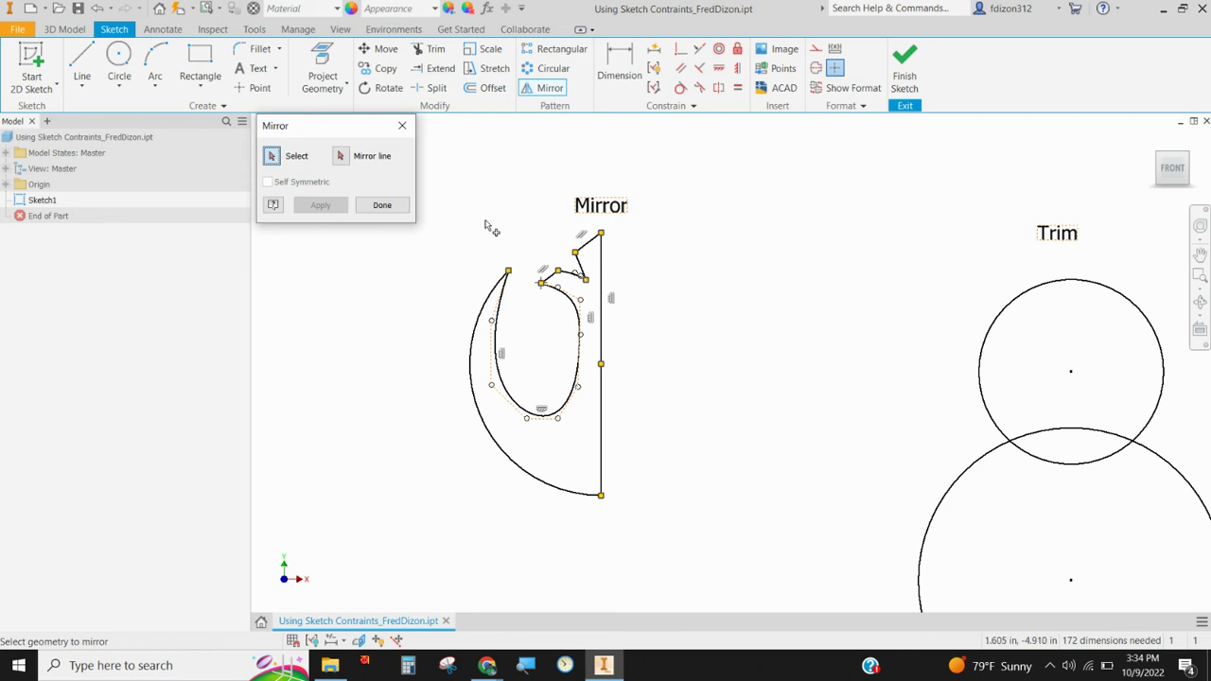
pyautogui.click(586, 249)
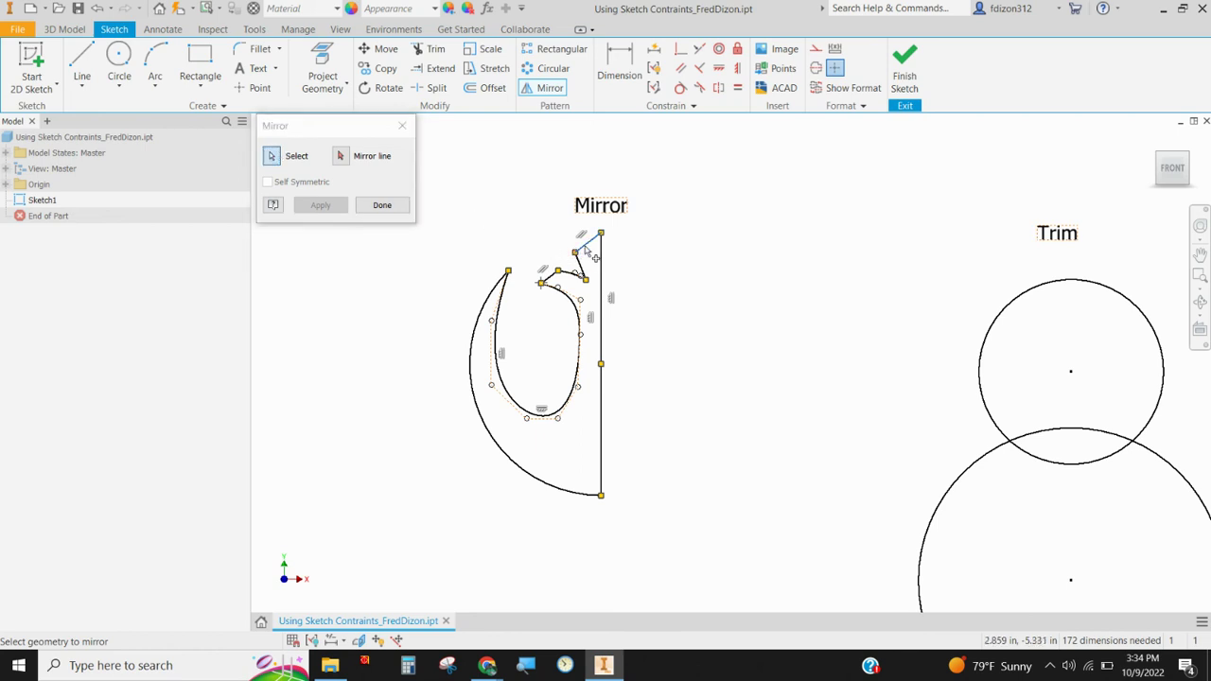
pyautogui.click(584, 272)
pyautogui.click(572, 275)
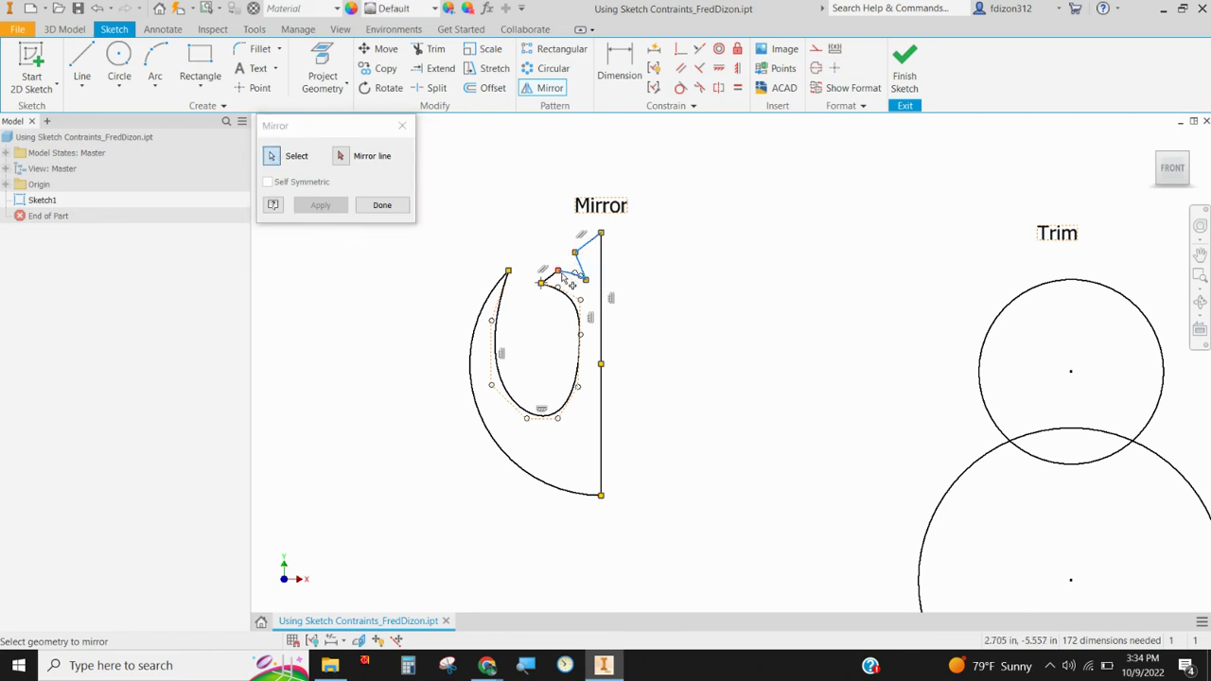
pyautogui.click(550, 278)
pyautogui.click(571, 295)
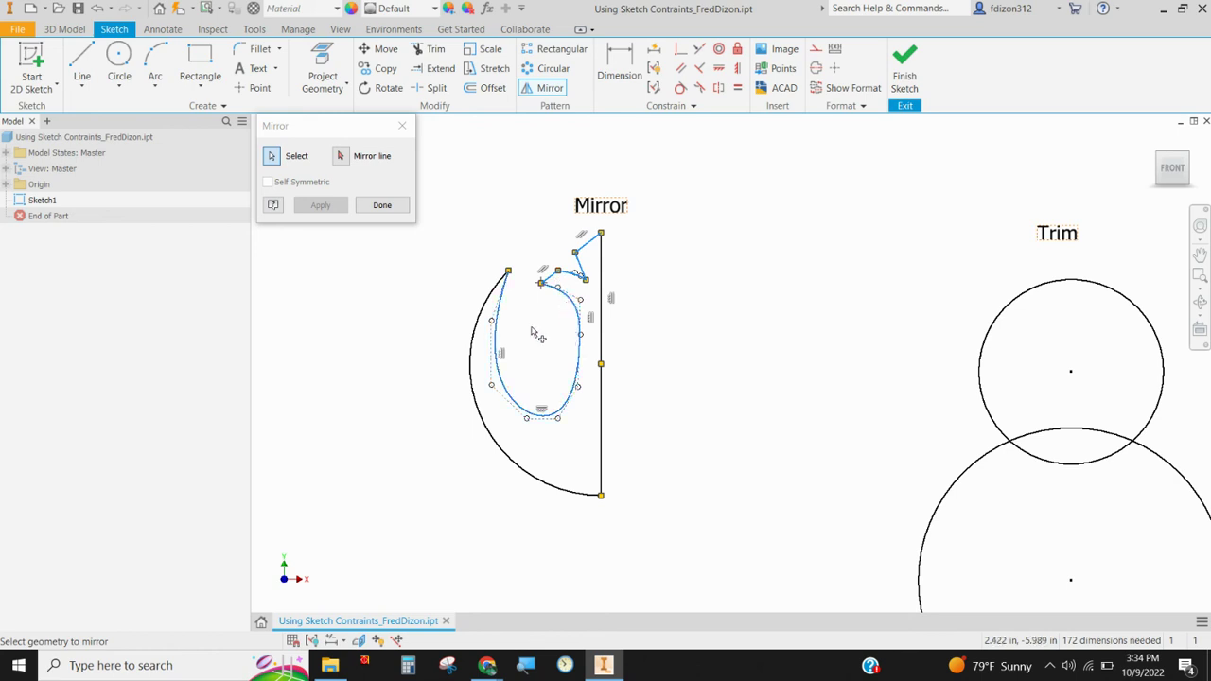
pyautogui.click(474, 336)
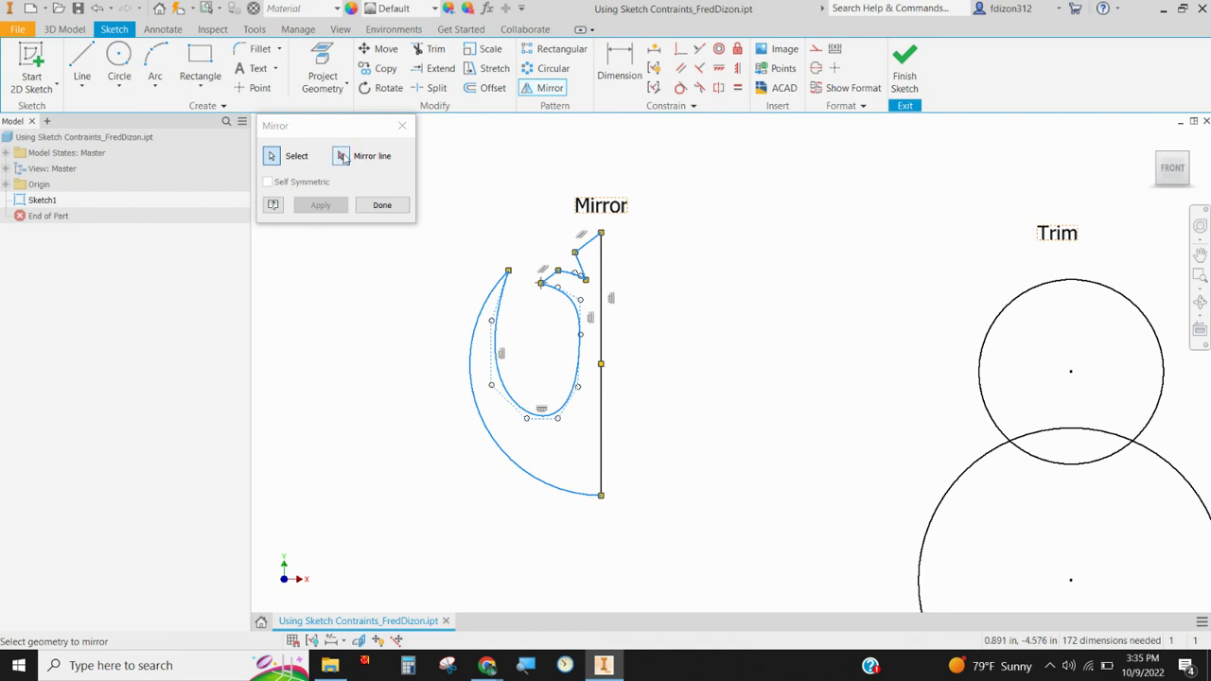
pyautogui.click(342, 157)
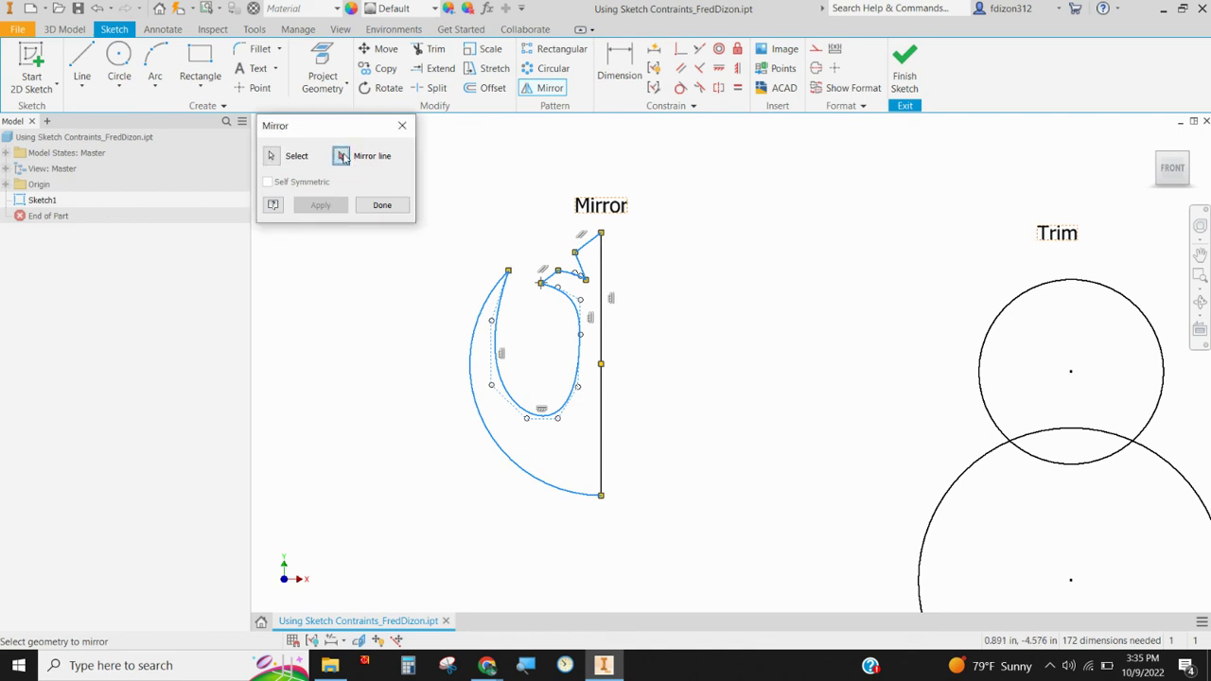
pyautogui.click(602, 274)
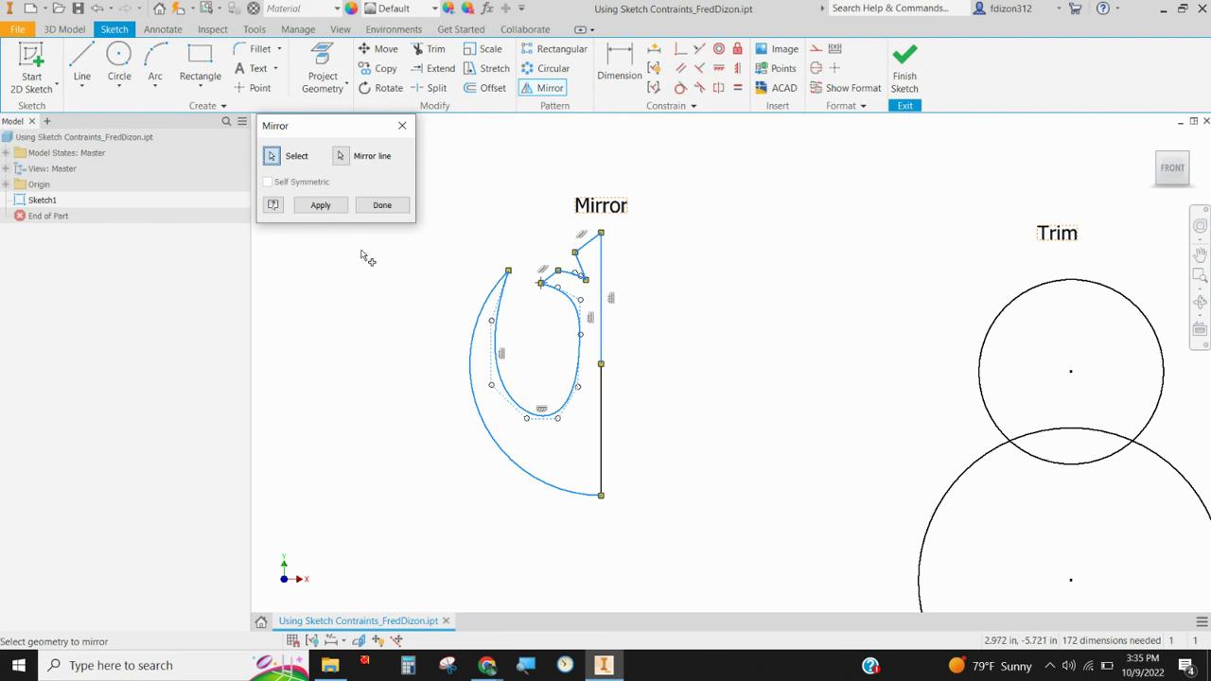
pyautogui.click(322, 209)
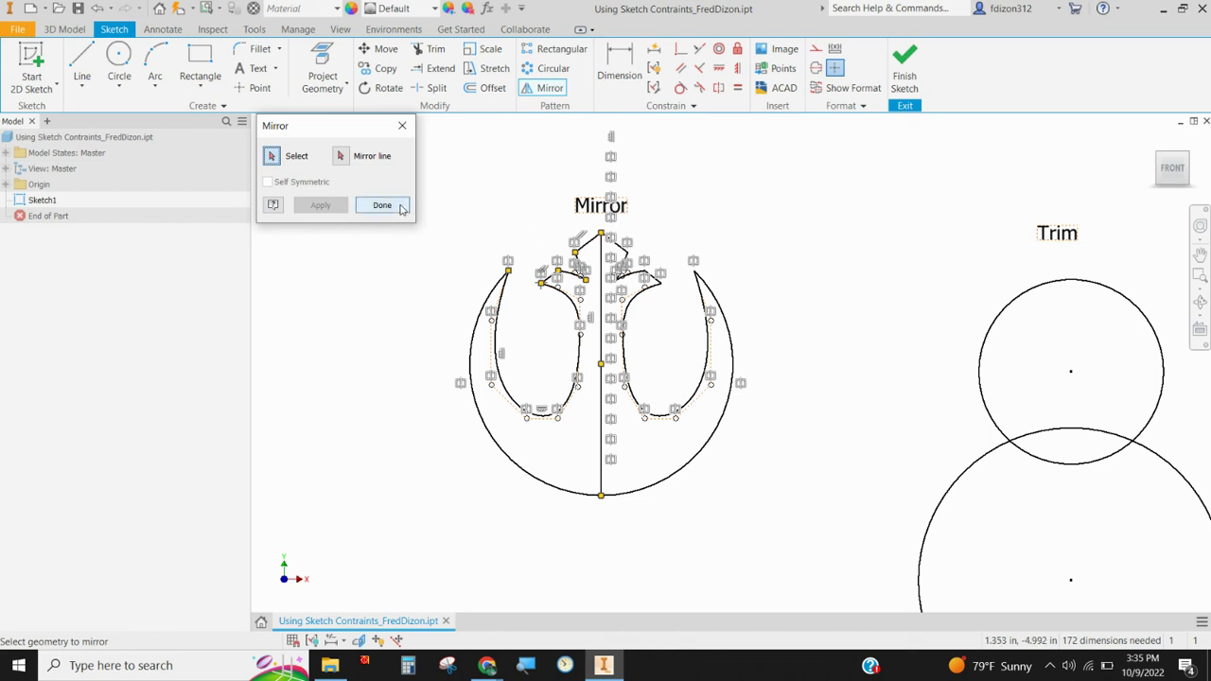
pyautogui.click(400, 206)
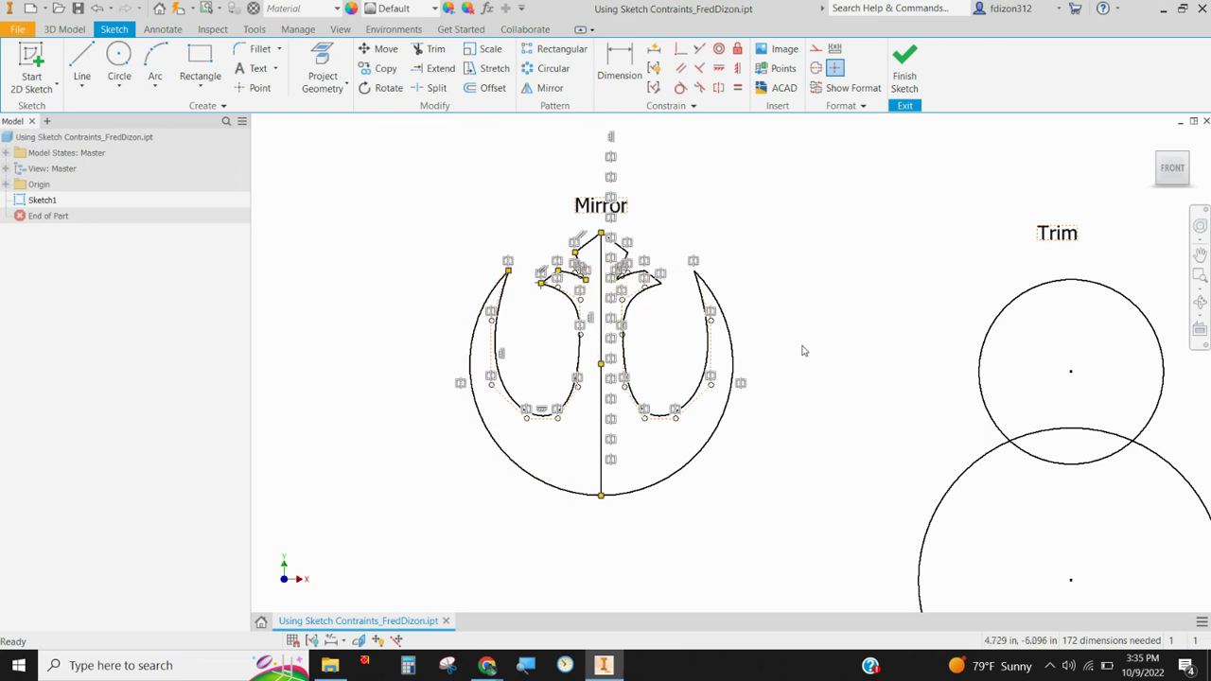
# Trim the snowman's overlapping arcs and the large circle's bottom arc.
pyautogui.scroll(3, 757, 363)
pyautogui.scroll(-5, 754, 353)
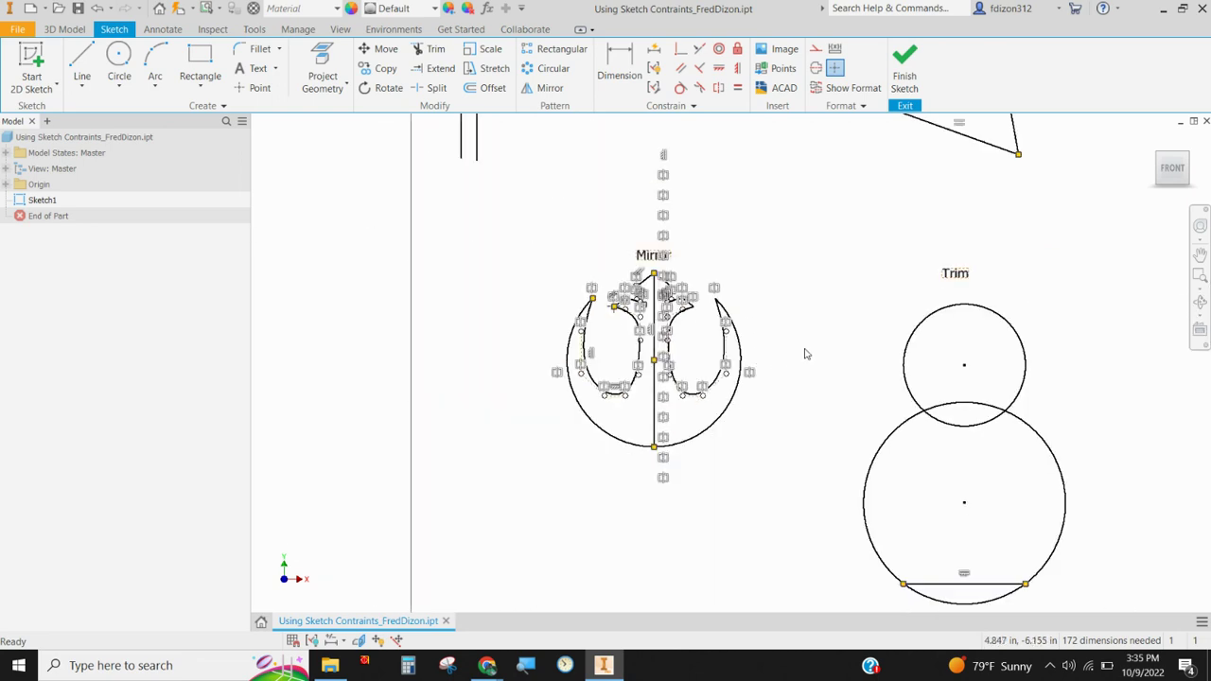
pyautogui.moveTo(804, 351); pyautogui.dragTo(505, 254, button='middle')
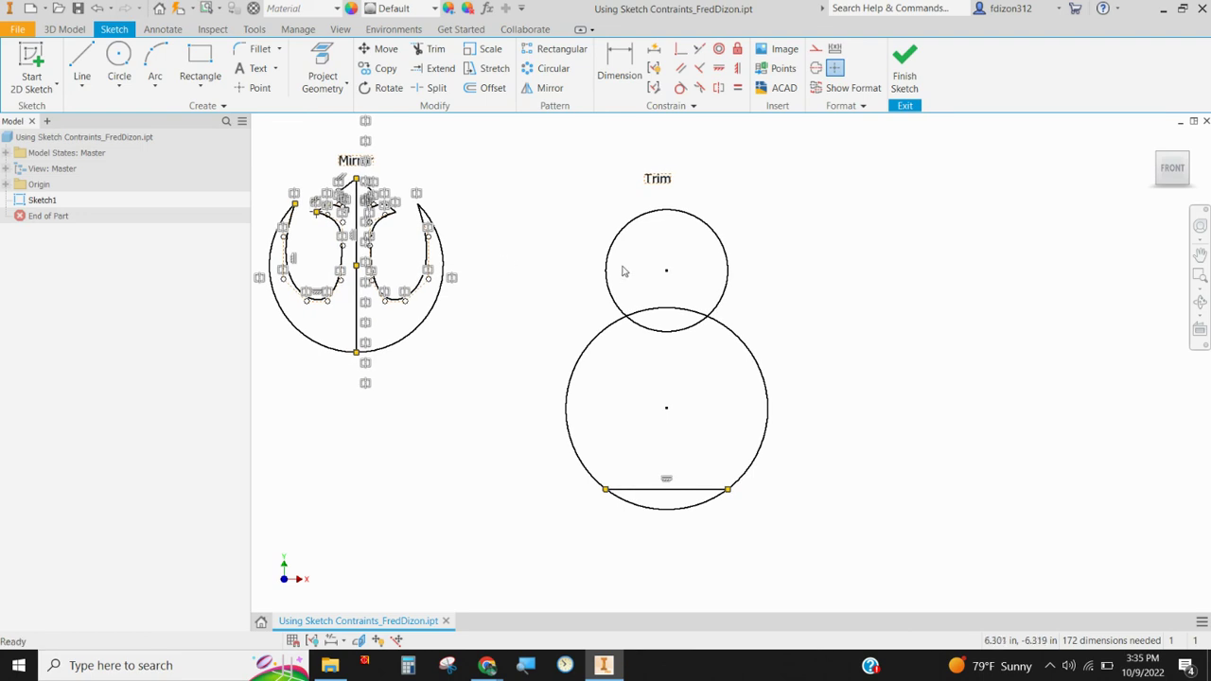
pyautogui.scroll(1, 667, 280)
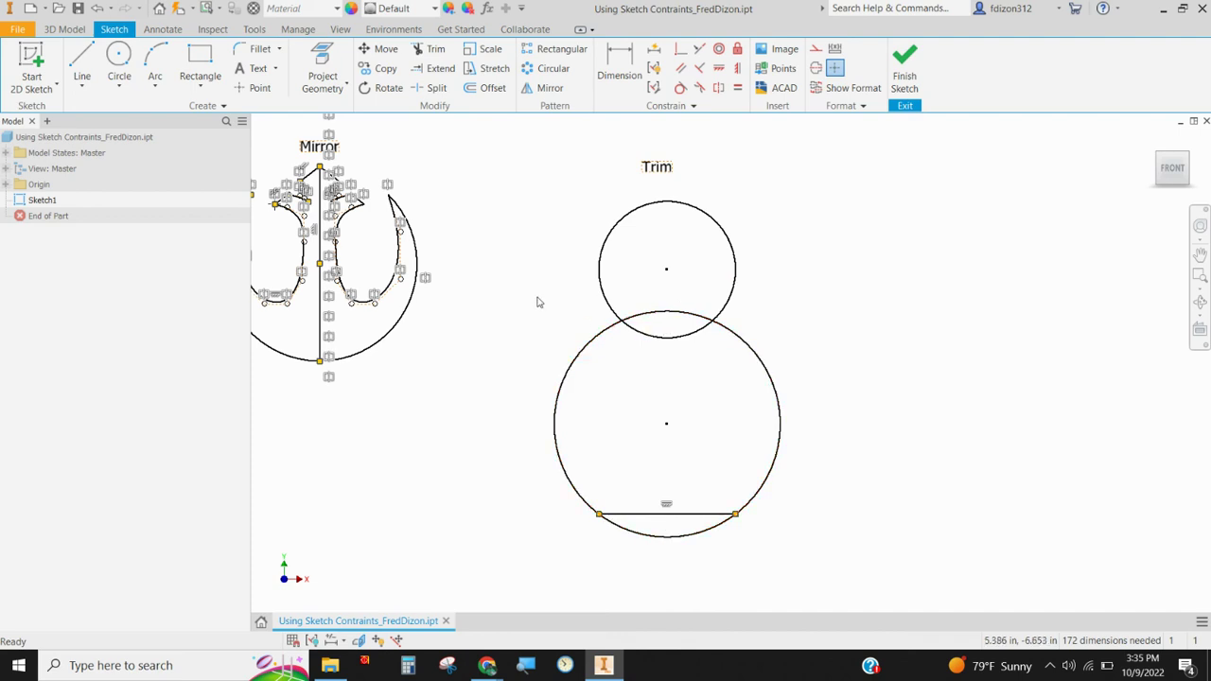
pyautogui.click(436, 52)
pyautogui.click(671, 318)
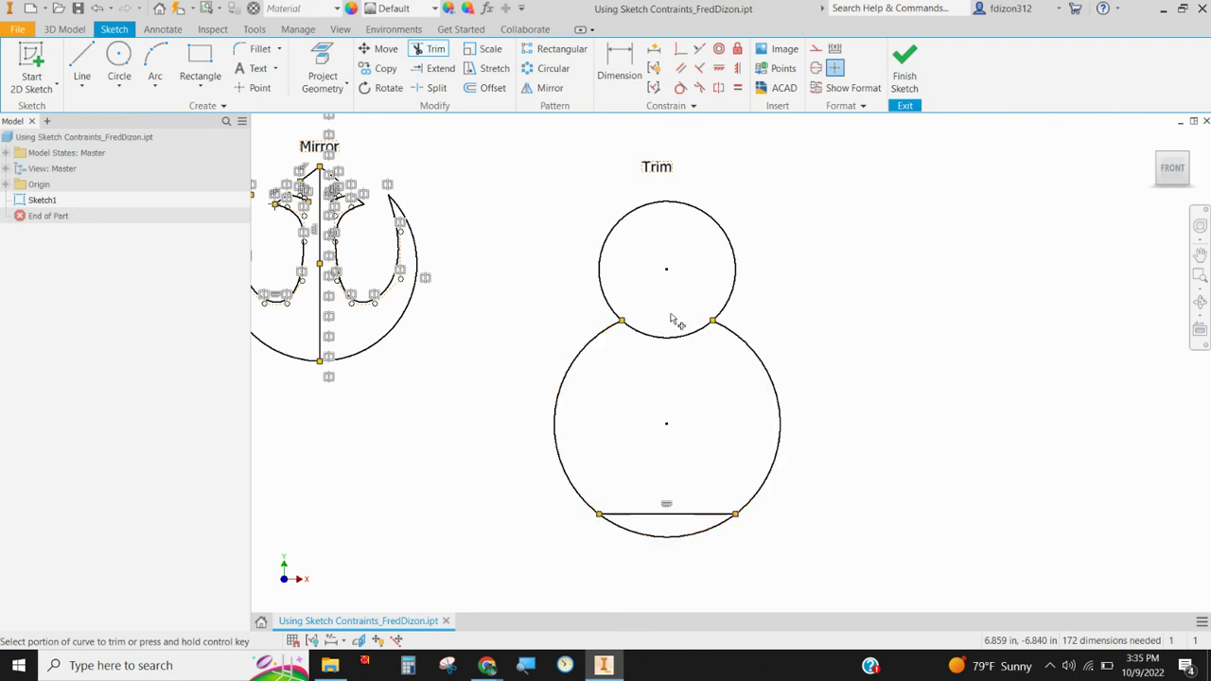
pyautogui.click(674, 335)
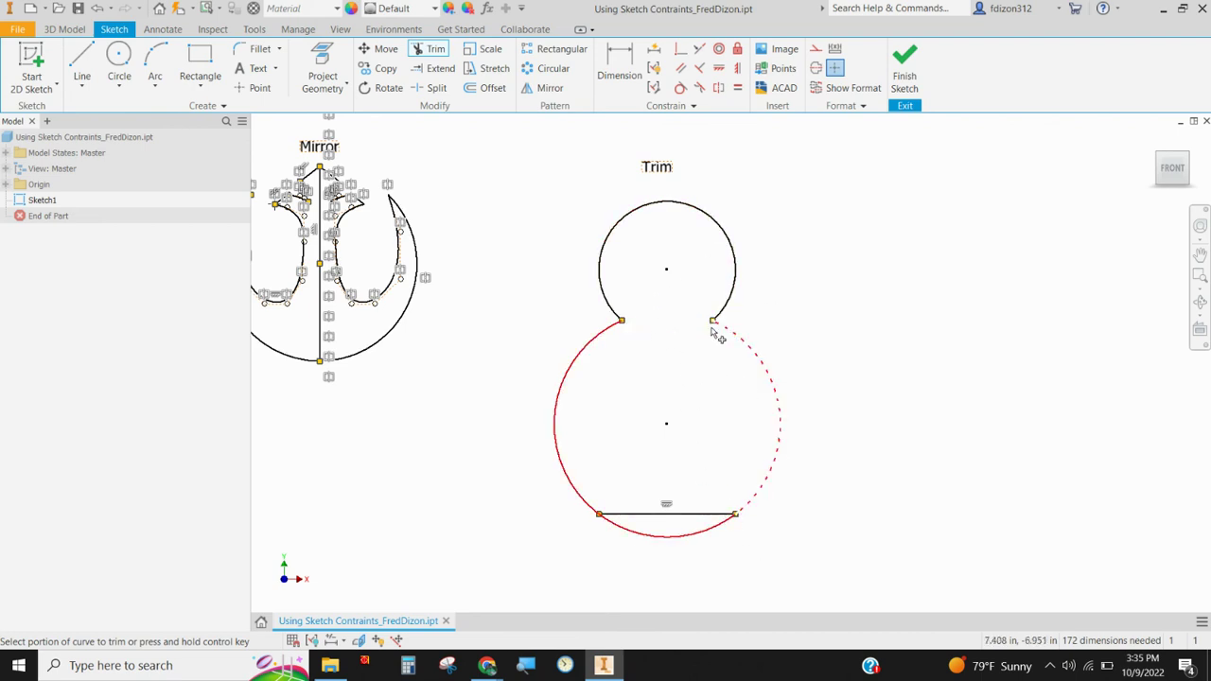
pyautogui.click(672, 540)
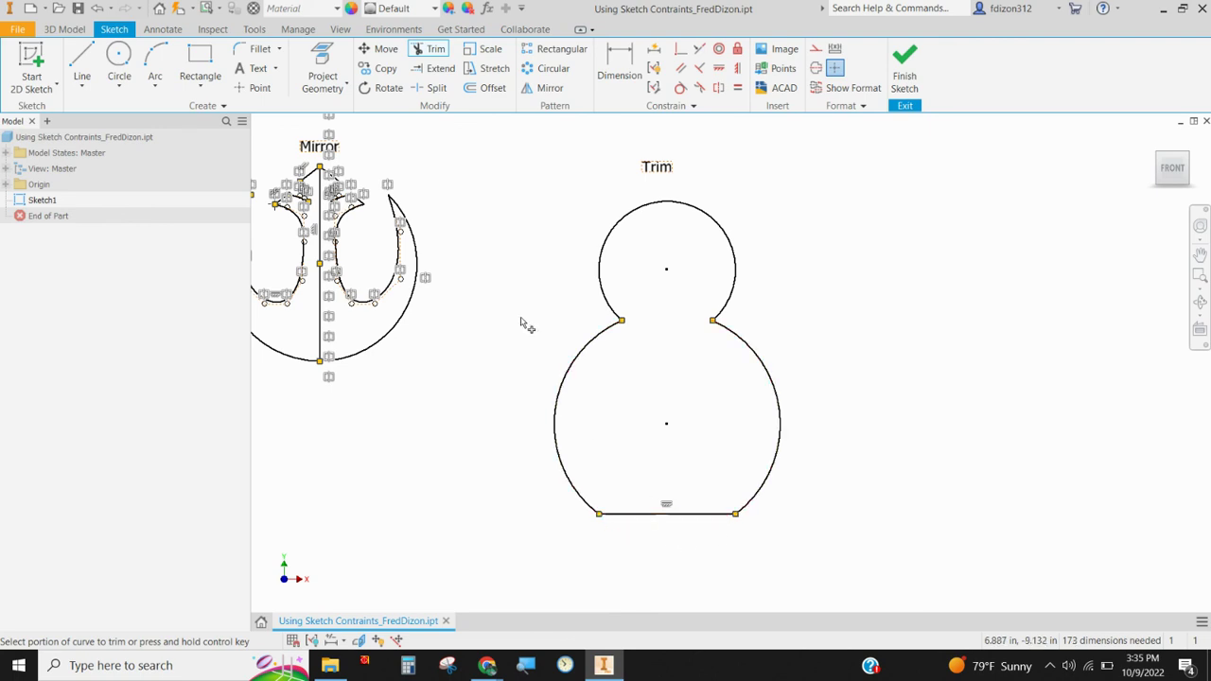
# Trim away all segments of the emblem's vertical centre line.
pyautogui.moveTo(506, 308); pyautogui.dragTo(633, 362, button='middle')
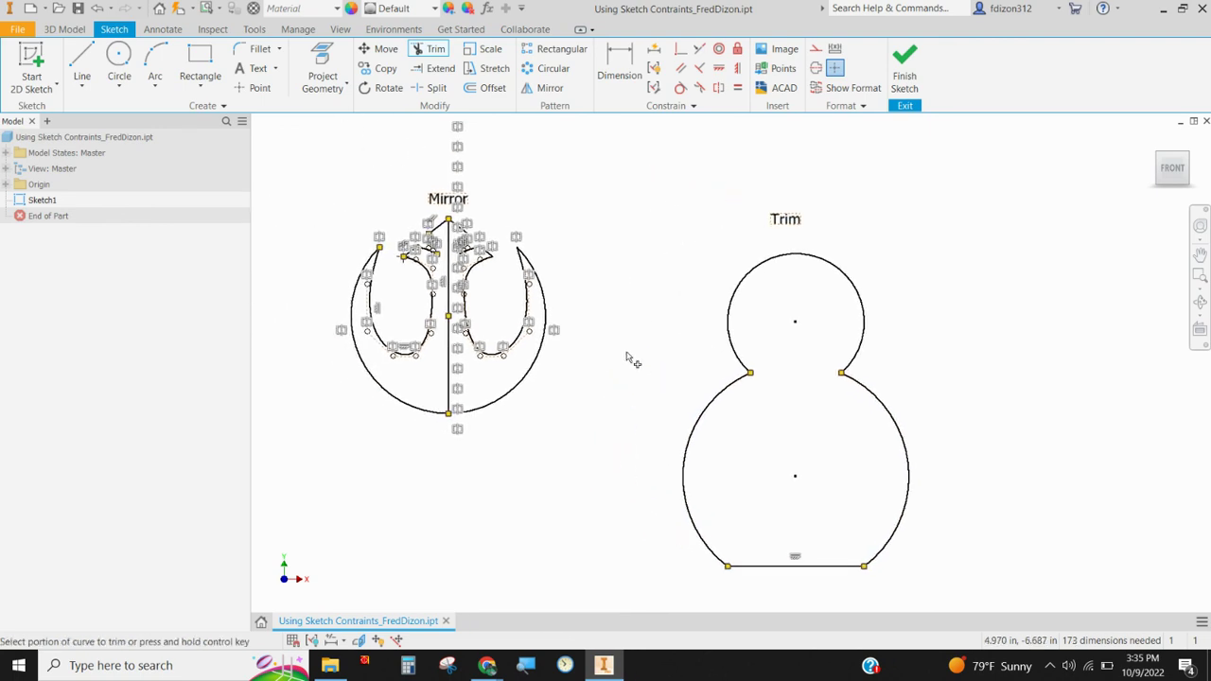
pyautogui.click(445, 358)
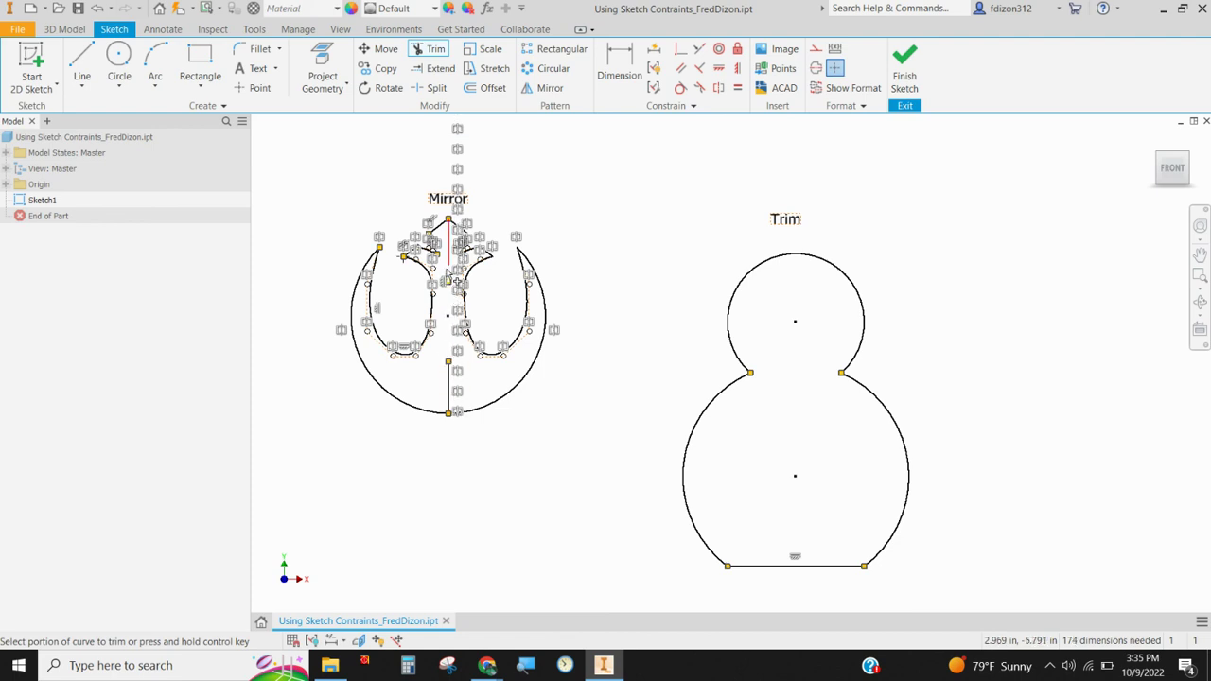
pyautogui.click(447, 286)
pyautogui.click(449, 276)
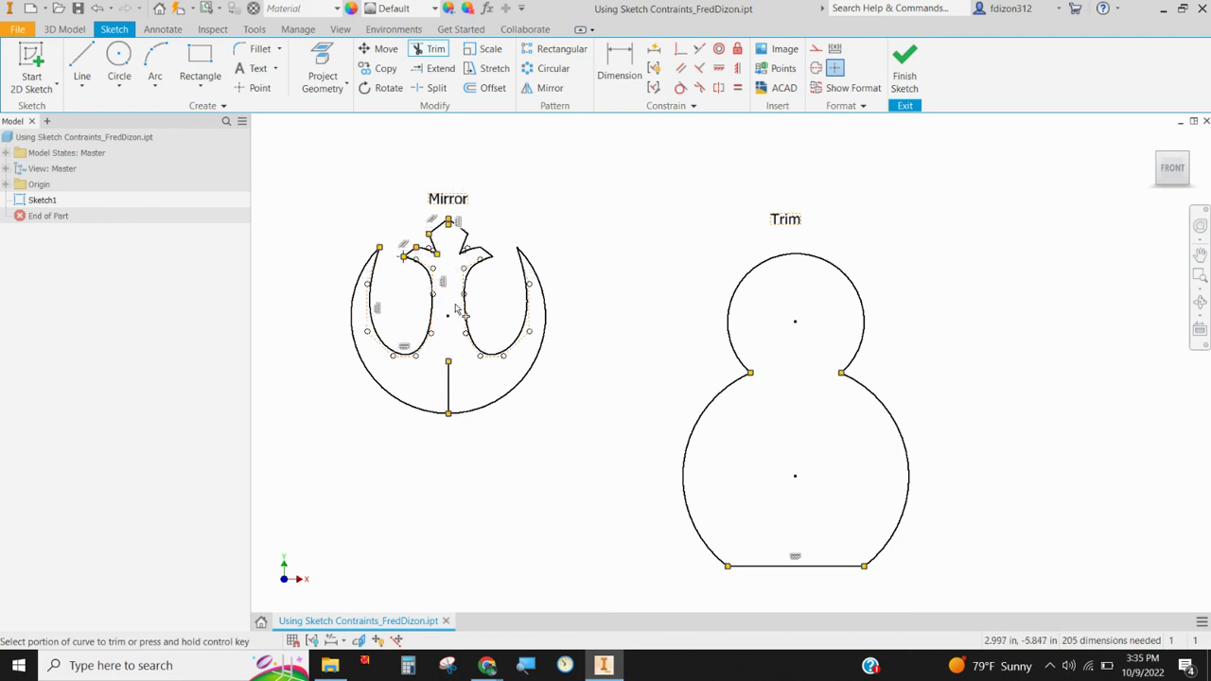
pyautogui.click(449, 390)
# End Trim and apply Hide All Constraints to Sketch1.
pyautogui.scroll(3, 639, 189)
pyautogui.scroll(-5, 661, 202)
pyautogui.scroll(-4, 660, 203)
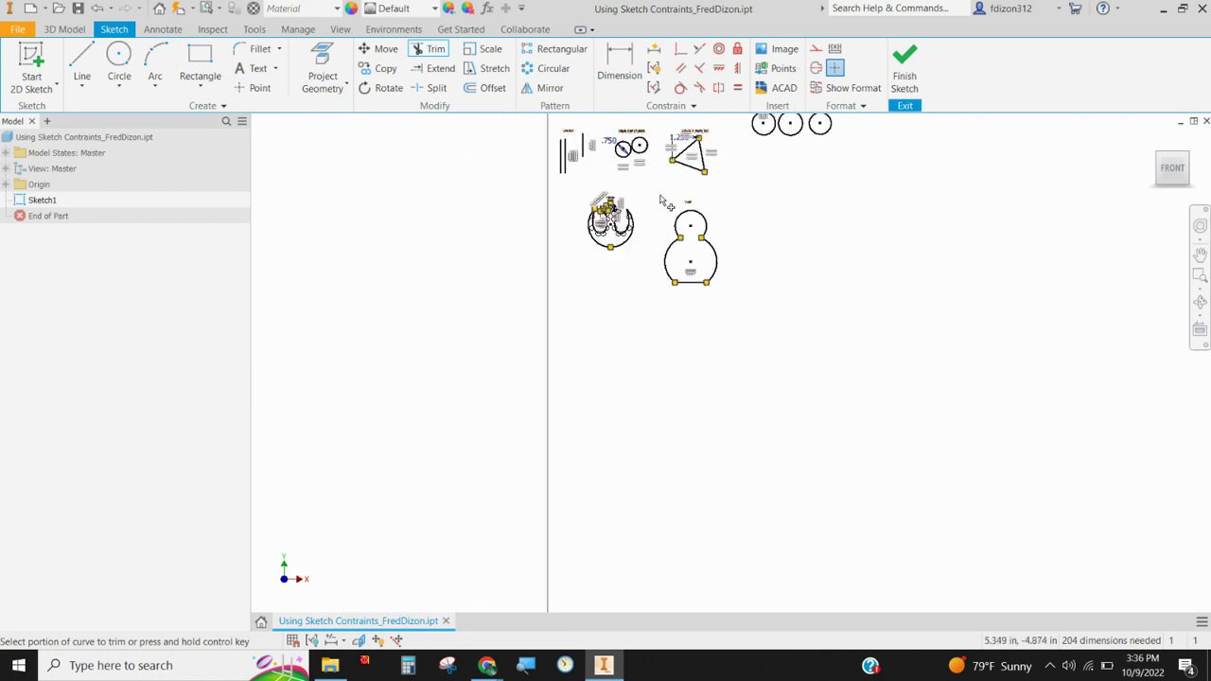
pyautogui.moveTo(674, 190)
pyautogui.mouseDown(button='middle')
pyautogui.moveTo(598, 253)
pyautogui.moveTo(536, 362)
pyautogui.moveTo(551, 387)
pyautogui.mouseUp(button='middle')
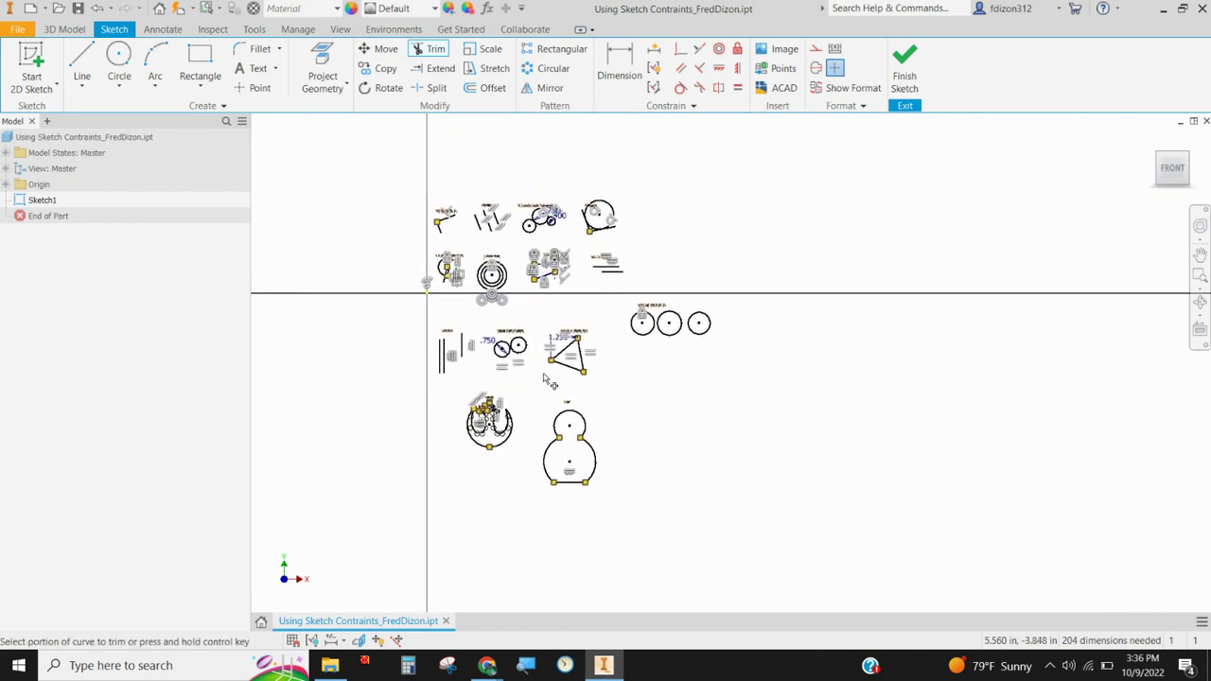
pyautogui.scroll(3, 558, 379)
pyautogui.scroll(-2, 559, 378)
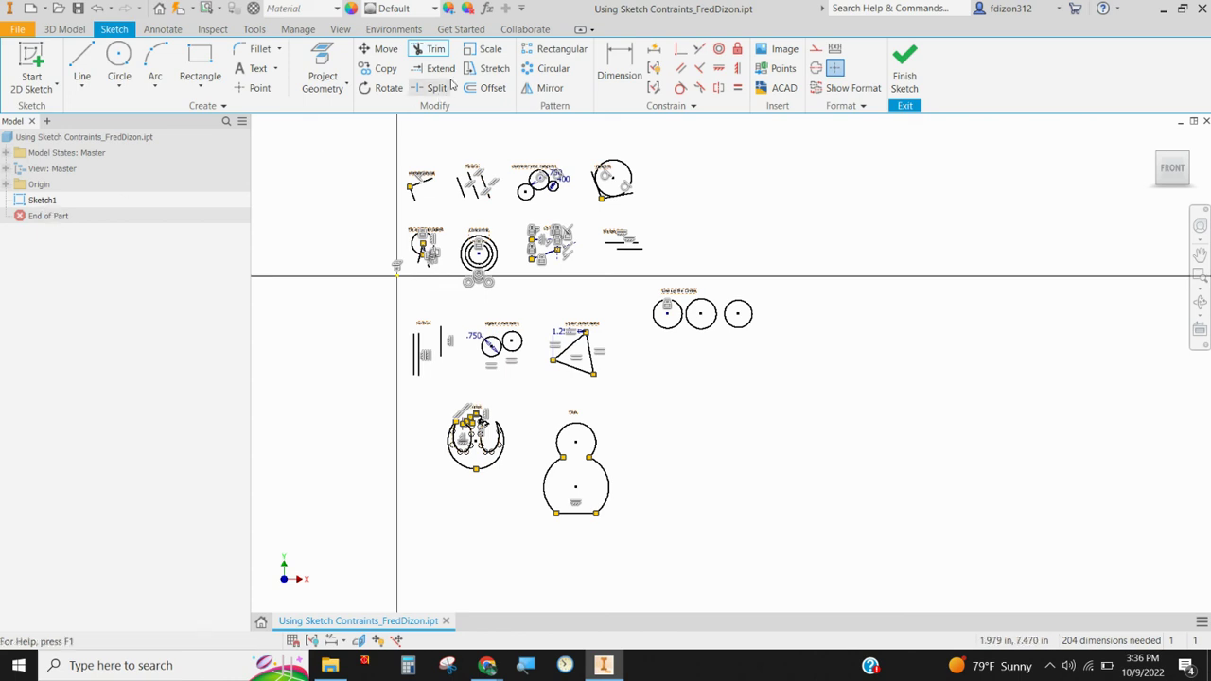
pyautogui.rightClick(336, 199)
pyautogui.click(281, 196)
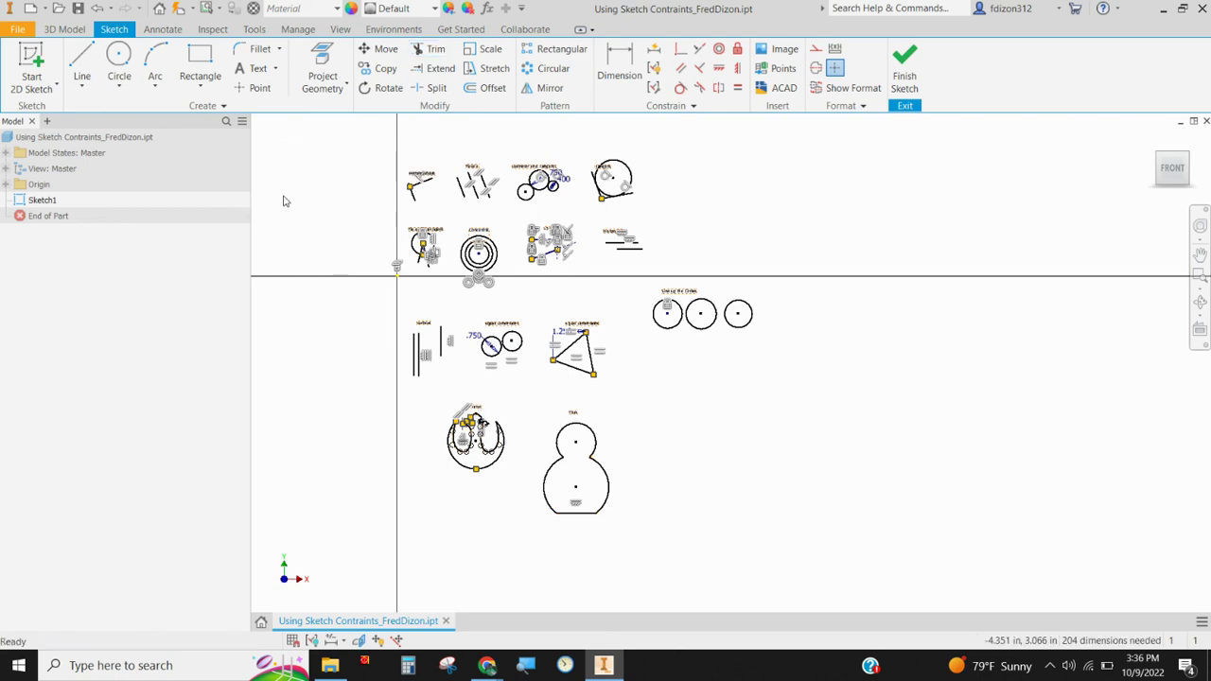
pyautogui.rightClick(25, 205)
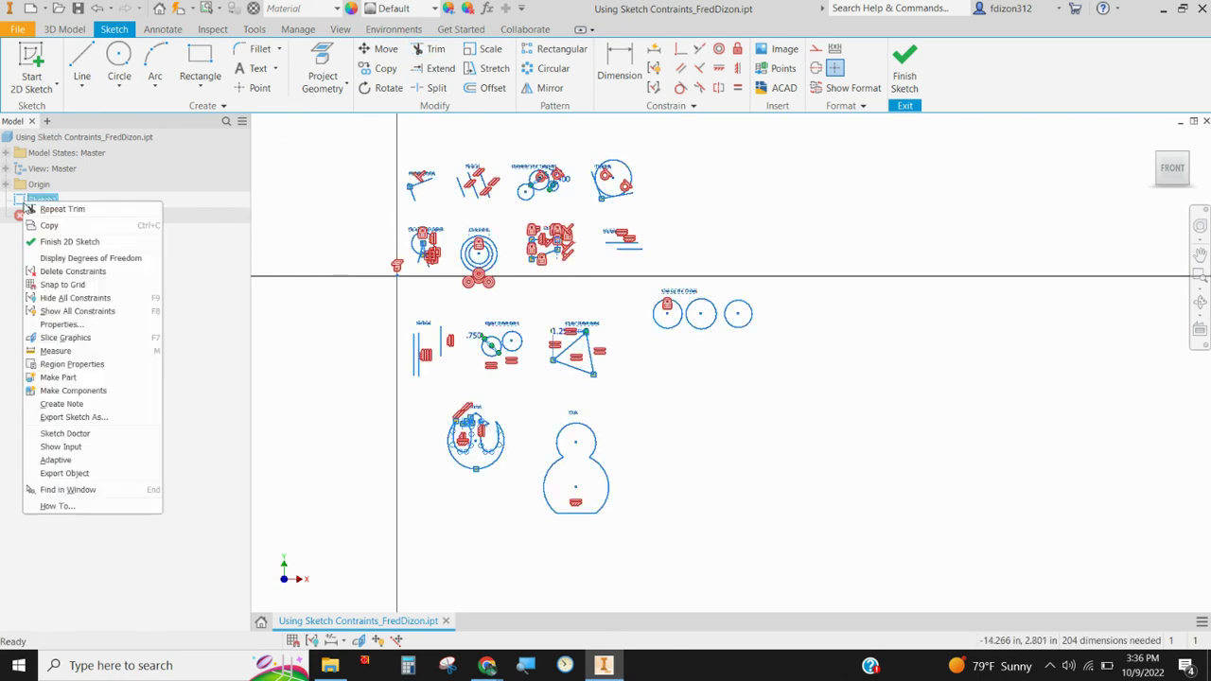
pyautogui.click(108, 298)
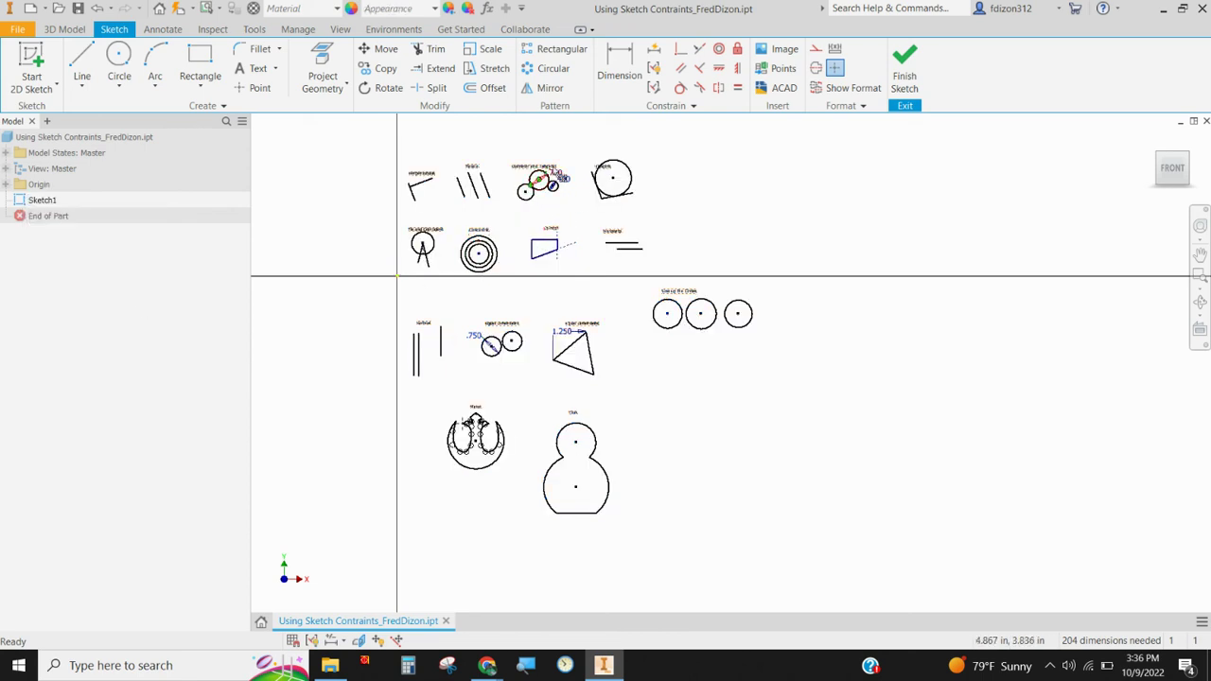
# Pan and zoom to review the whole practice sheet.
pyautogui.scroll(2, 568, 168)
pyautogui.scroll(-4, 565, 168)
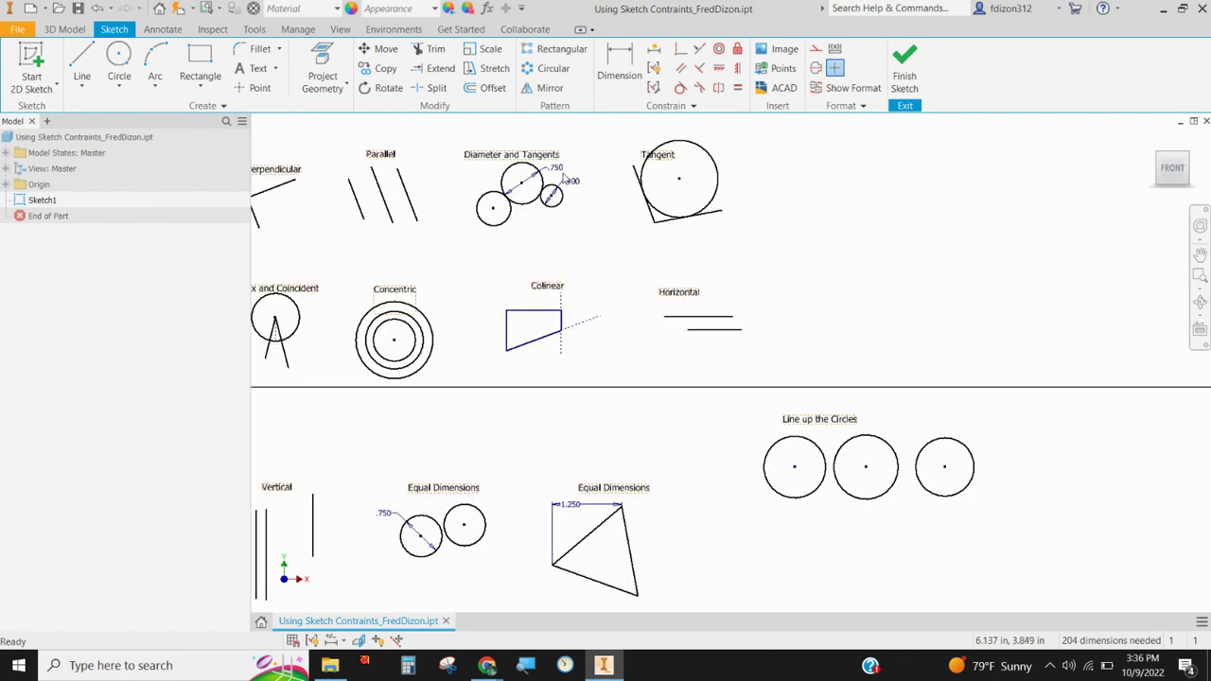
pyautogui.moveTo(637, 381); pyautogui.dragTo(681, 308, button='middle')
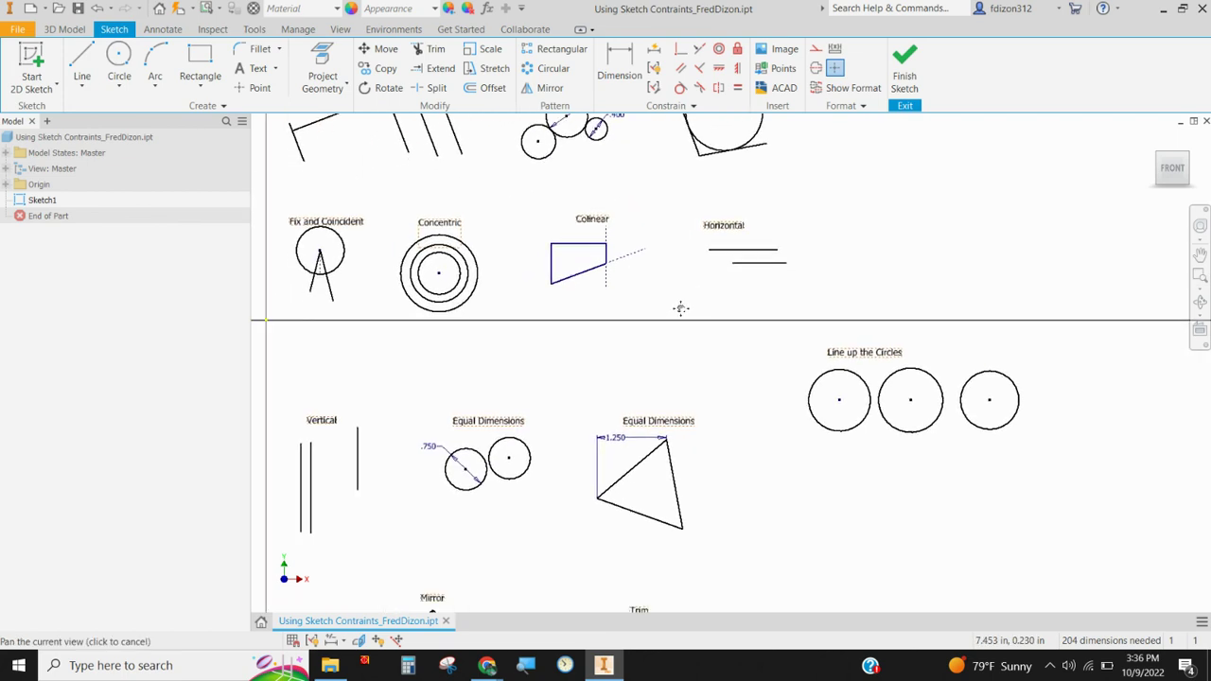
pyautogui.scroll(-1, 682, 317)
pyautogui.scroll(3, 681, 317)
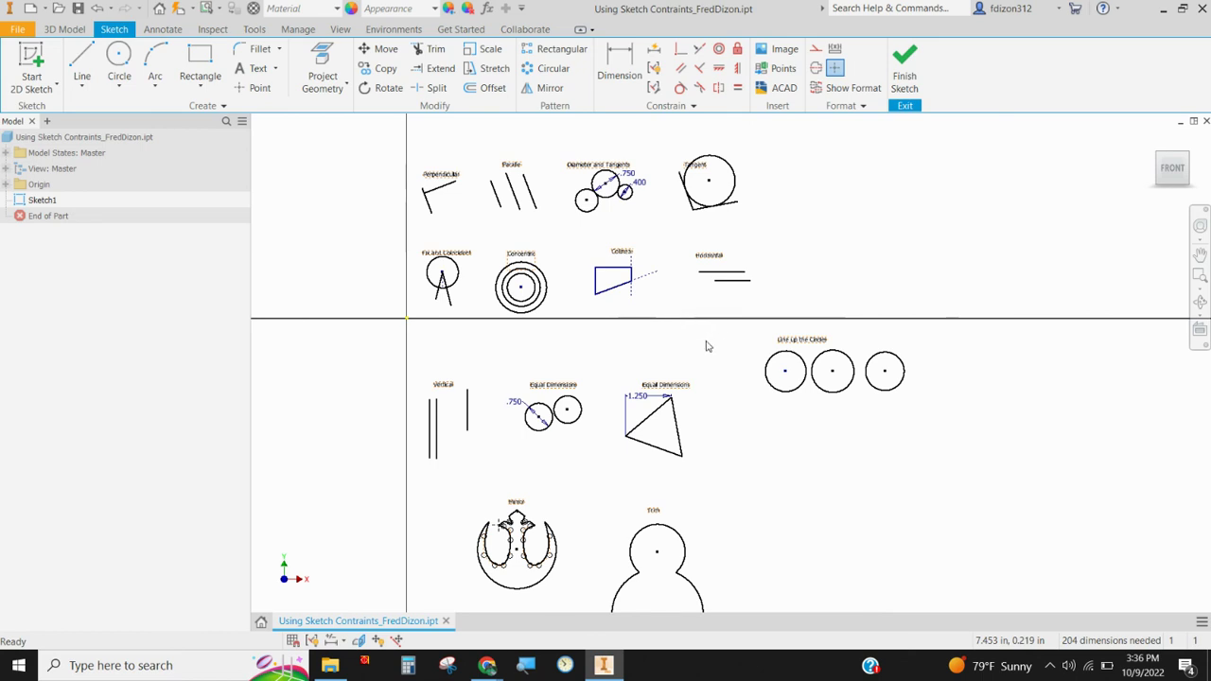
pyautogui.scroll(1, 707, 344)
pyautogui.moveTo(707, 368); pyautogui.dragTo(669, 331, button='middle')
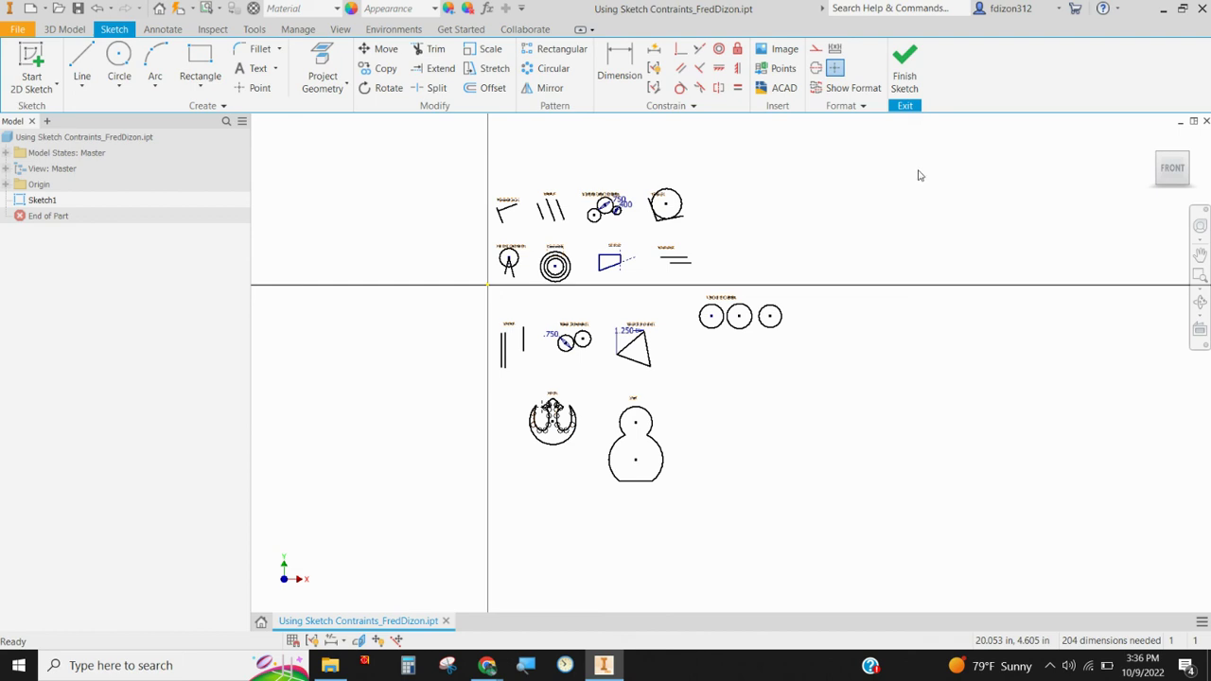
# Finish Sketch1 and save the part file.
pyautogui.click(905, 74)
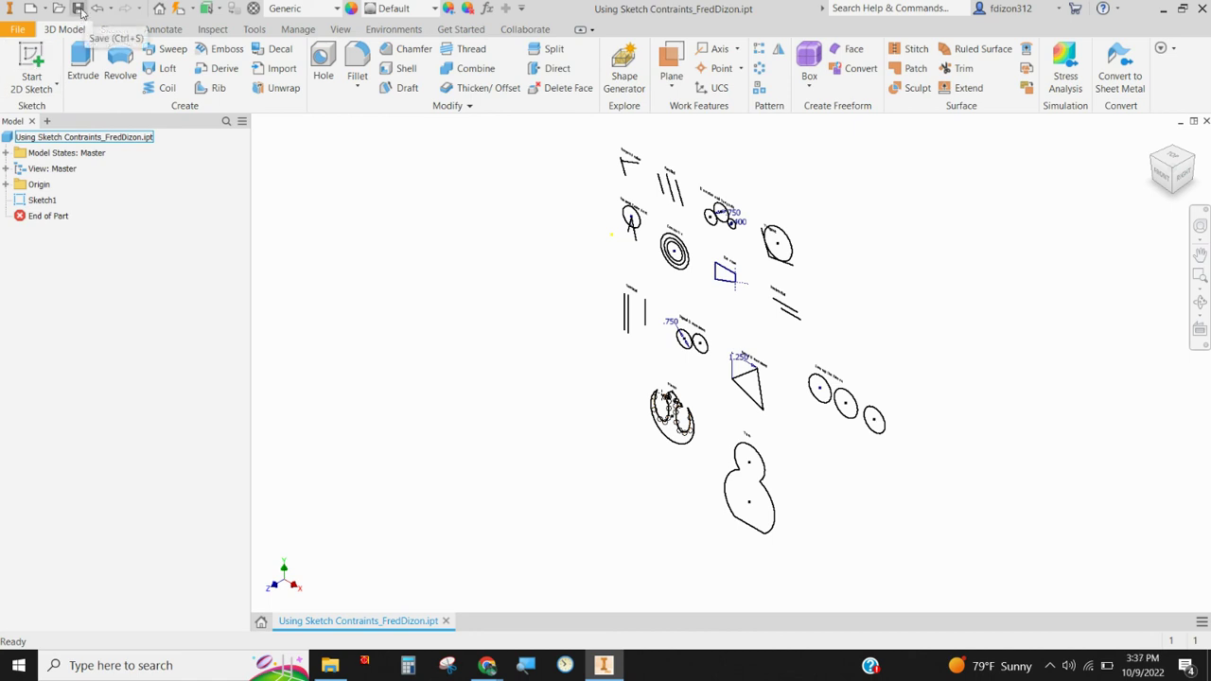
pyautogui.click(80, 10)
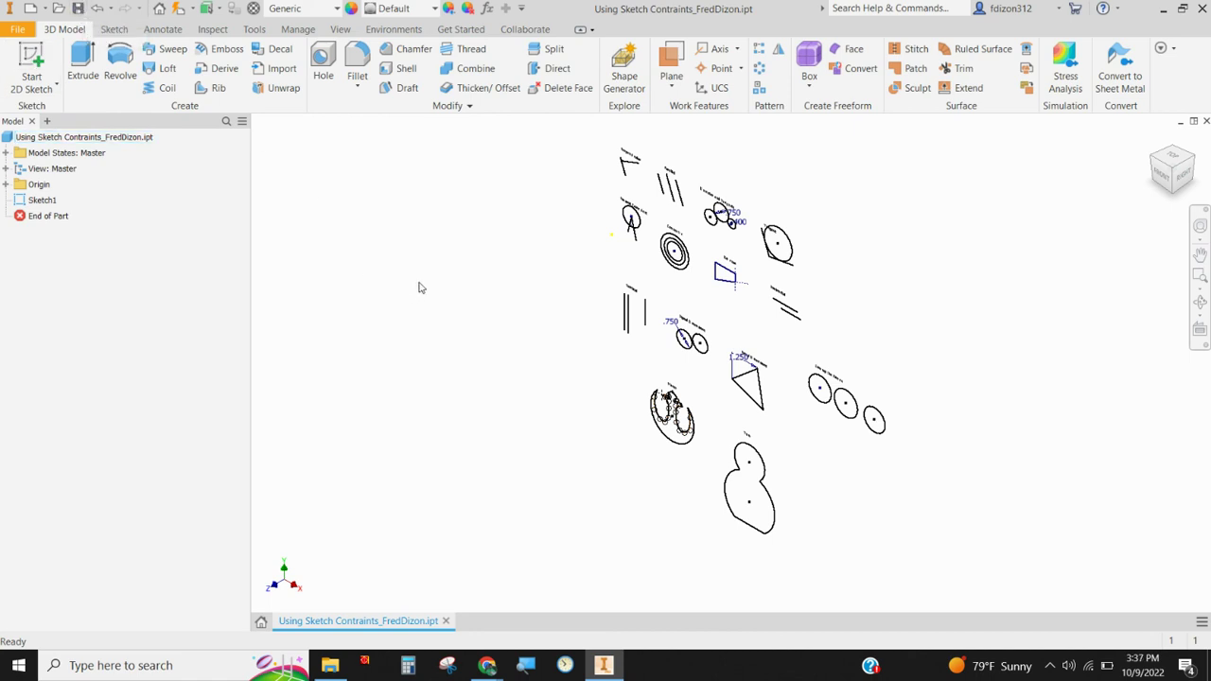